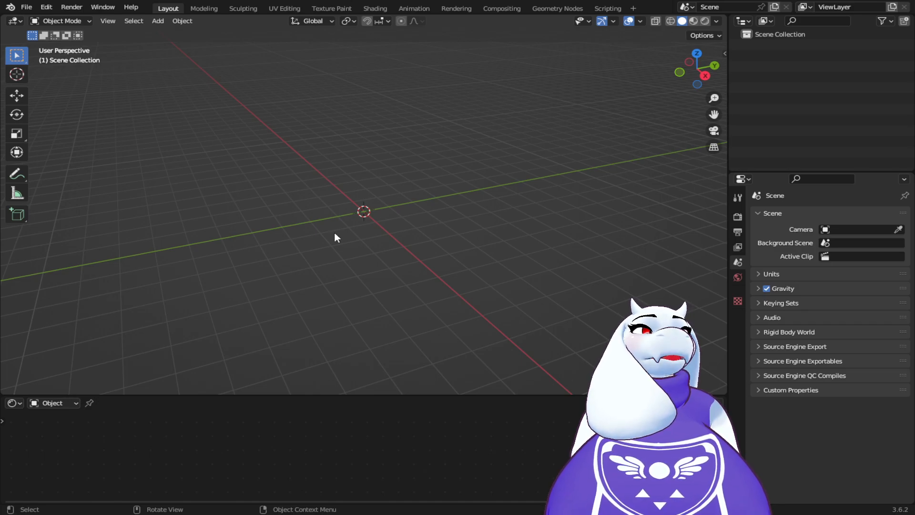
# Add a torus mesh to the empty scene and delete it again
pyautogui.click(157, 21)
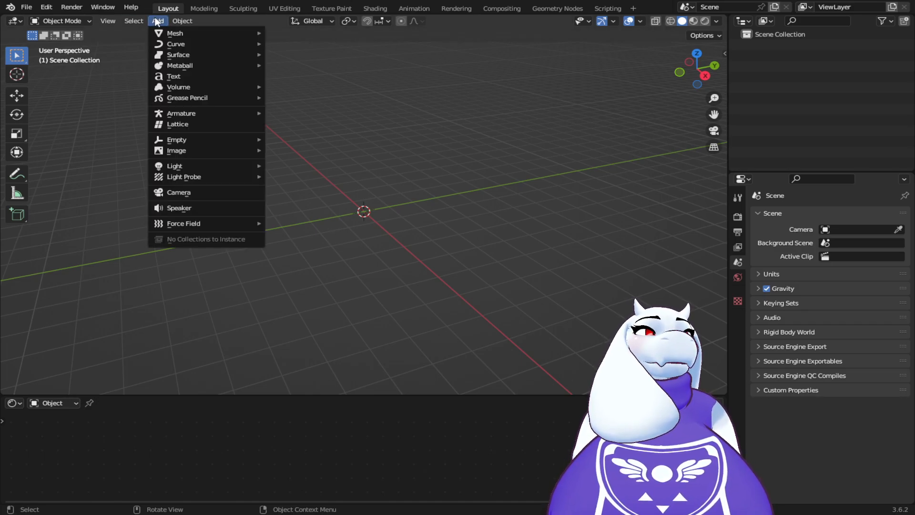
pyautogui.moveTo(162, 35)
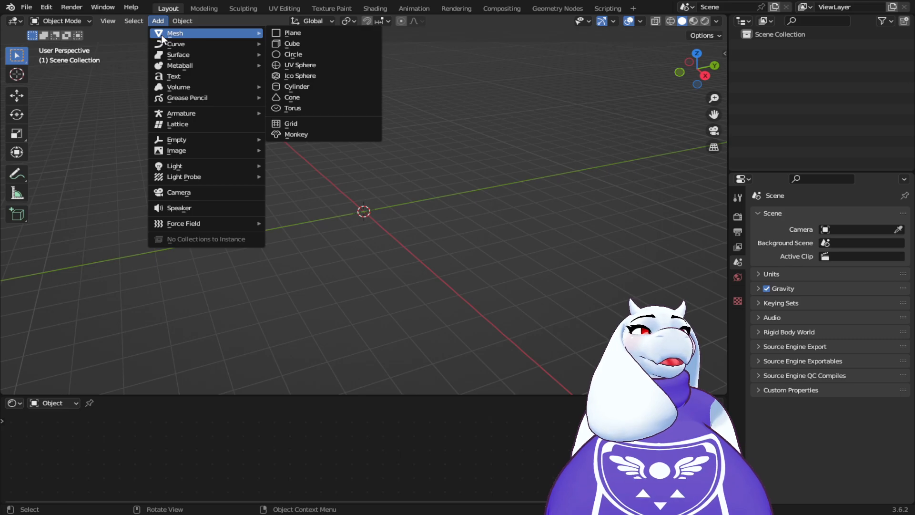
pyautogui.click(316, 112)
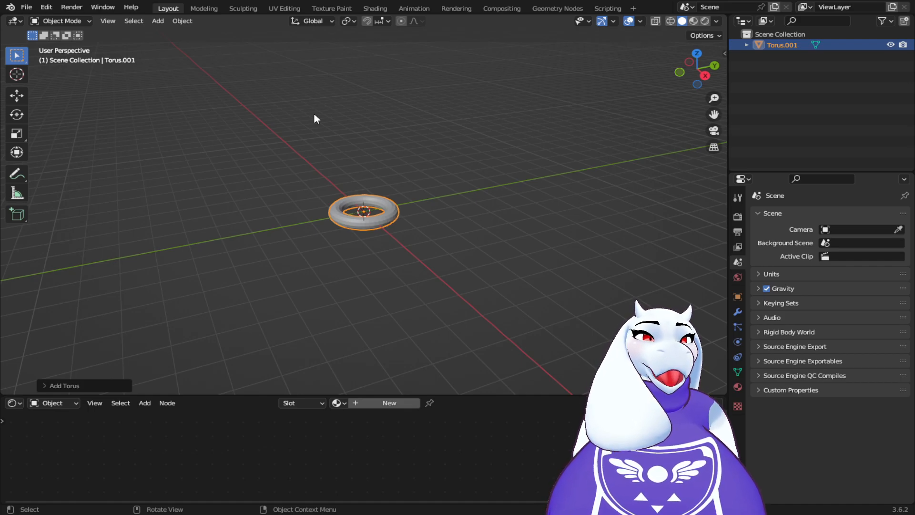
pyautogui.press('Delete')
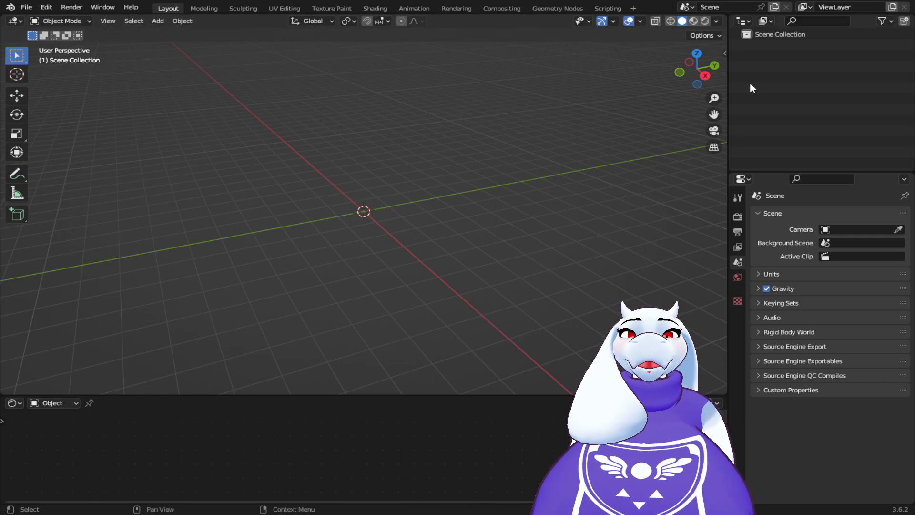
# Add a cube mesh, a sun light and a camera at the scene origin
pyautogui.click(157, 21)
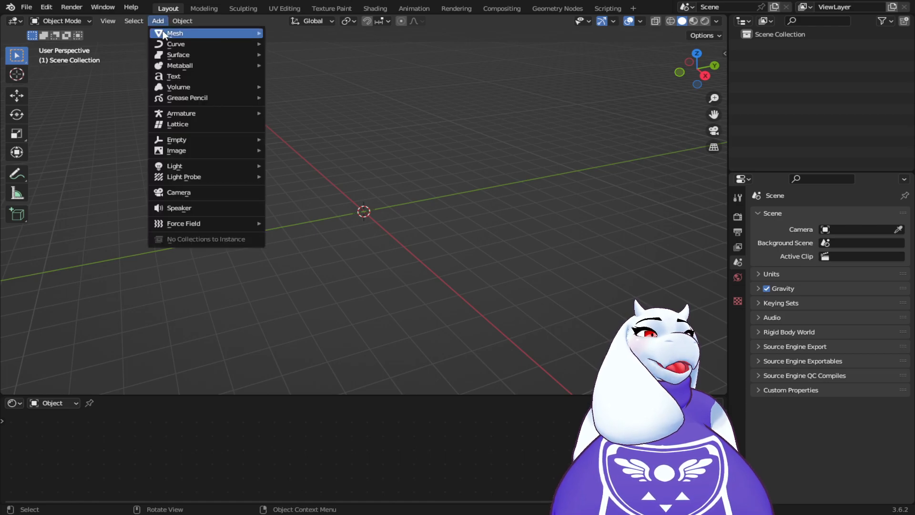
pyautogui.moveTo(176, 33)
pyautogui.click(304, 41)
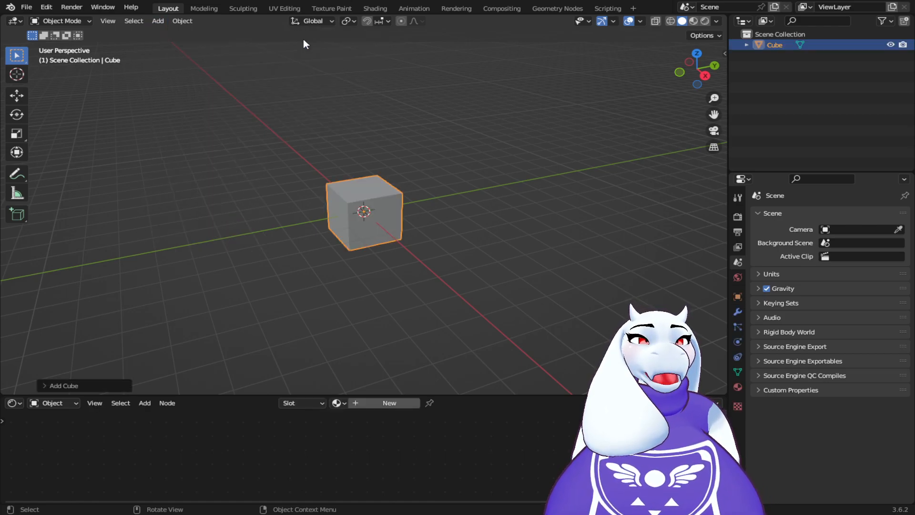
pyautogui.click(157, 21)
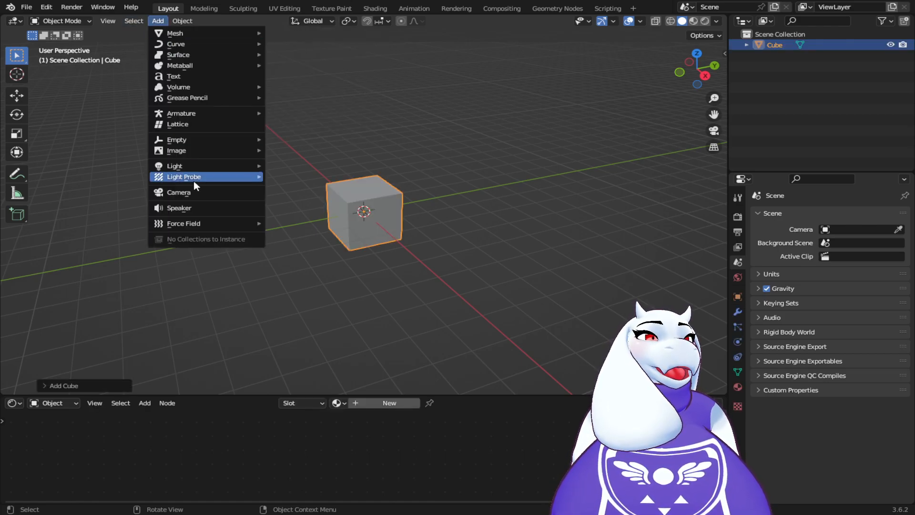
pyautogui.moveTo(204, 166)
pyautogui.click(310, 178)
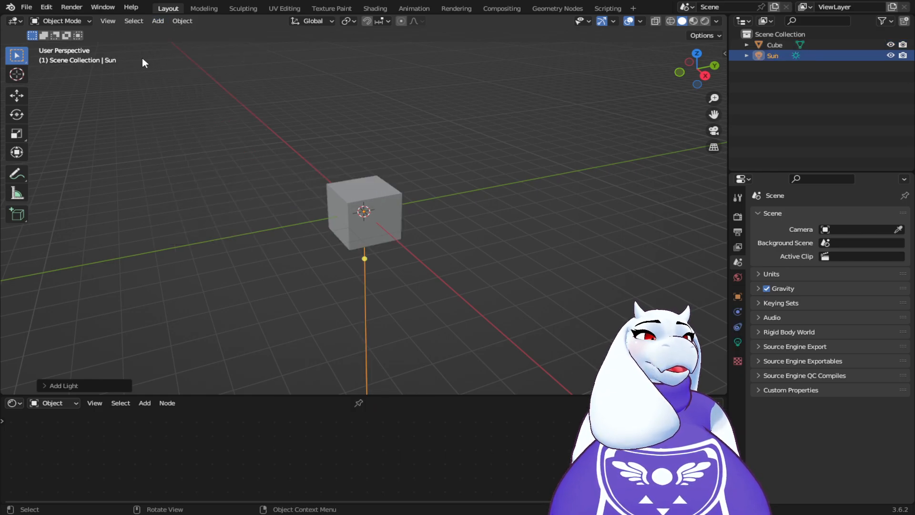
pyautogui.click(157, 21)
pyautogui.click(204, 193)
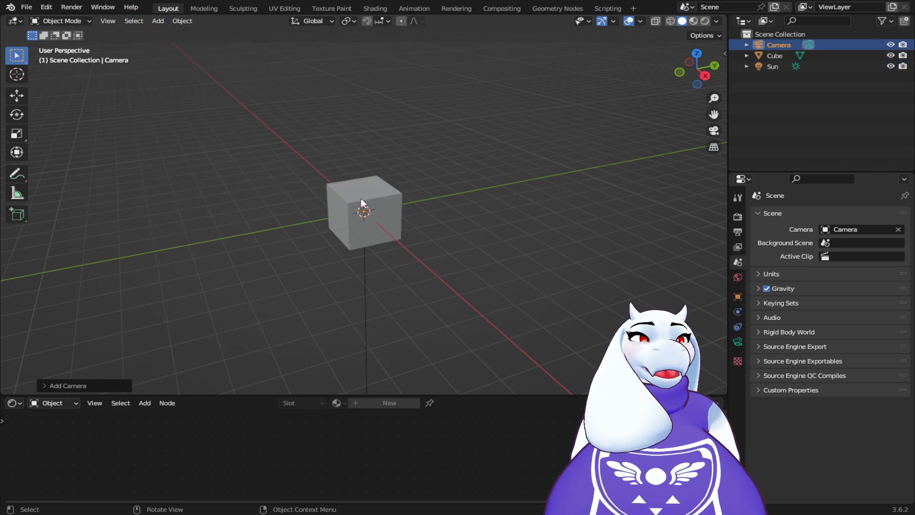
# Raise the sun light about 5.5 m along the Z axis so it sits above the cube
pyautogui.click(777, 66)
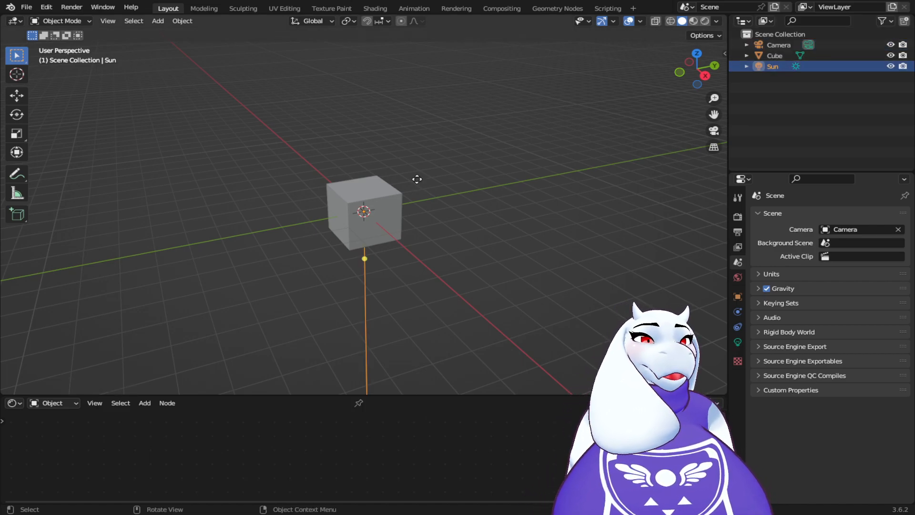
pyautogui.press('g')
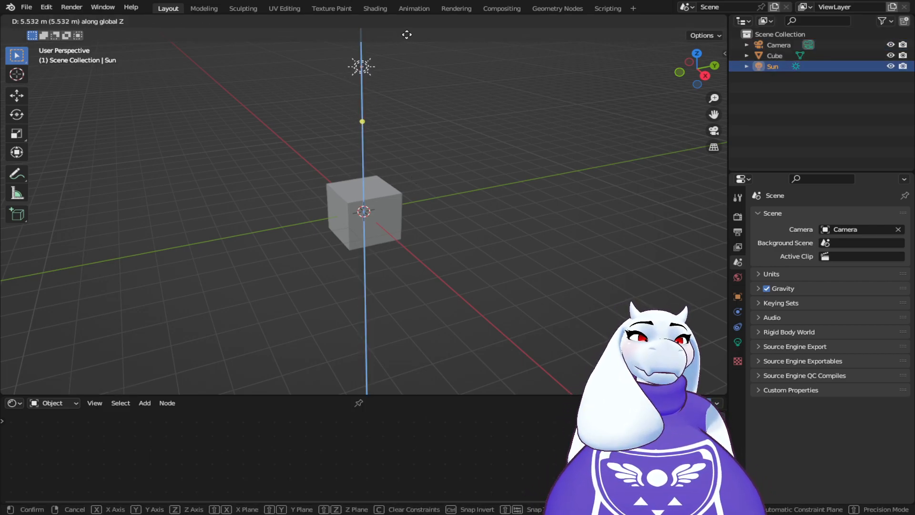
pyautogui.click(408, 32)
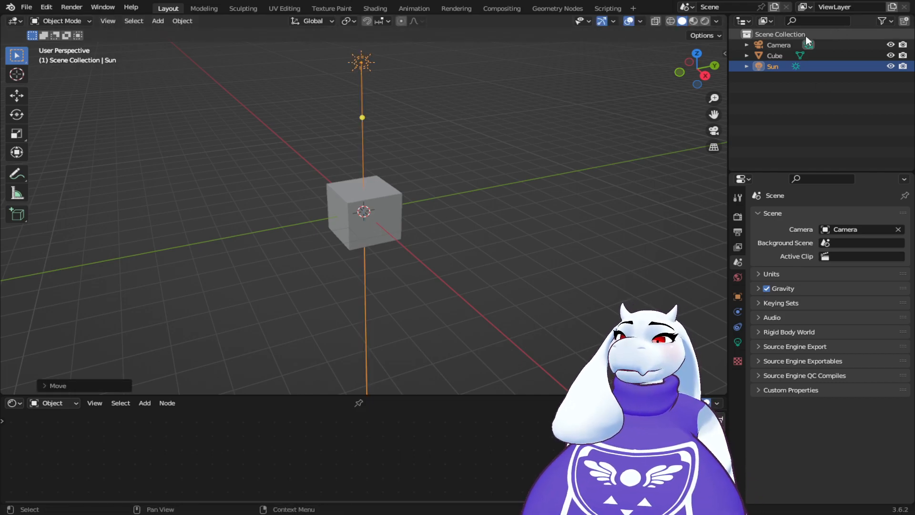
# Place the camera beside the cube by moving it horizontally with Z locked and raising it along the Z axis
pyautogui.click(781, 46)
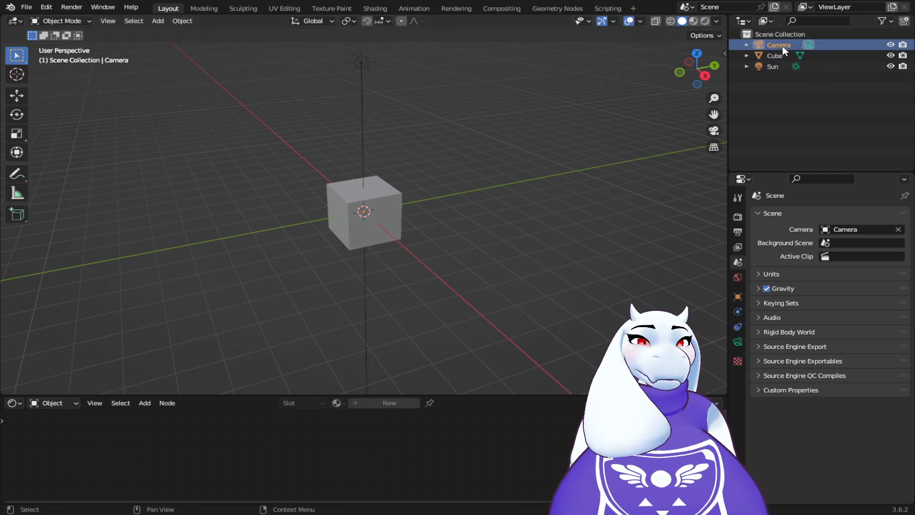
pyautogui.press('g')
pyautogui.hotkey('shift', 'z')
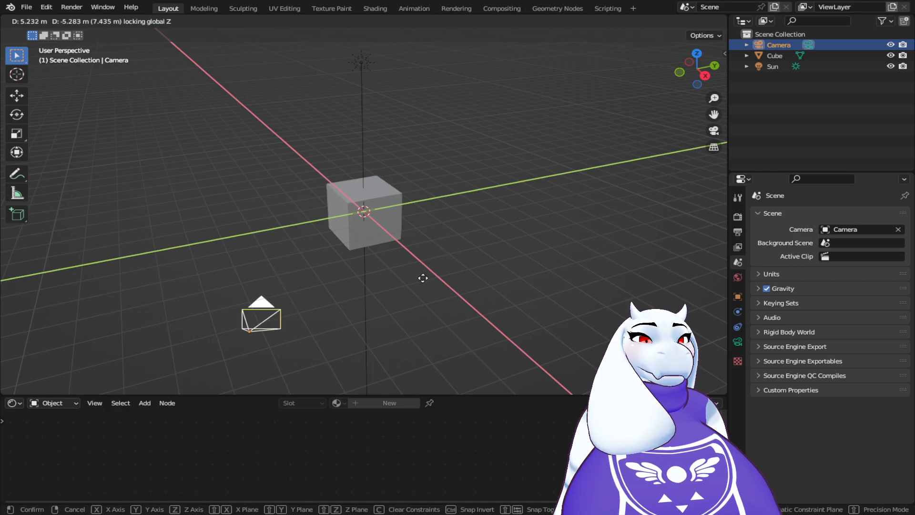
pyautogui.click(444, 277)
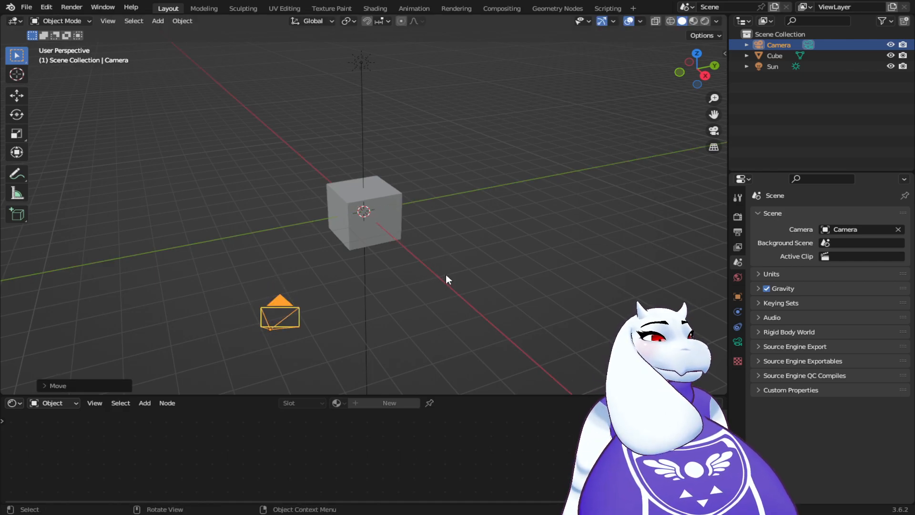
pyautogui.press('g')
pyautogui.press('z')
pyautogui.click(459, 199)
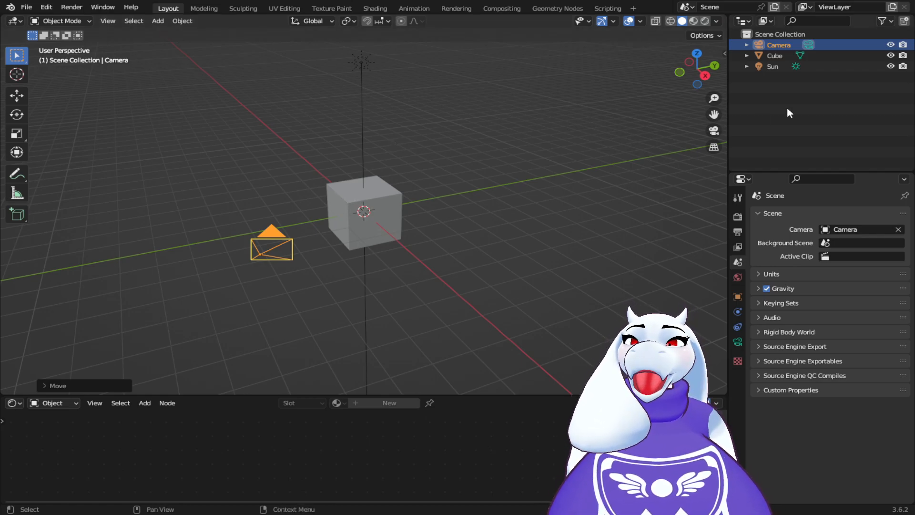
# Select the camera, cube and sun light together and delete them from the scene
pyautogui.moveTo(804, 95); pyautogui.dragTo(749, 40)
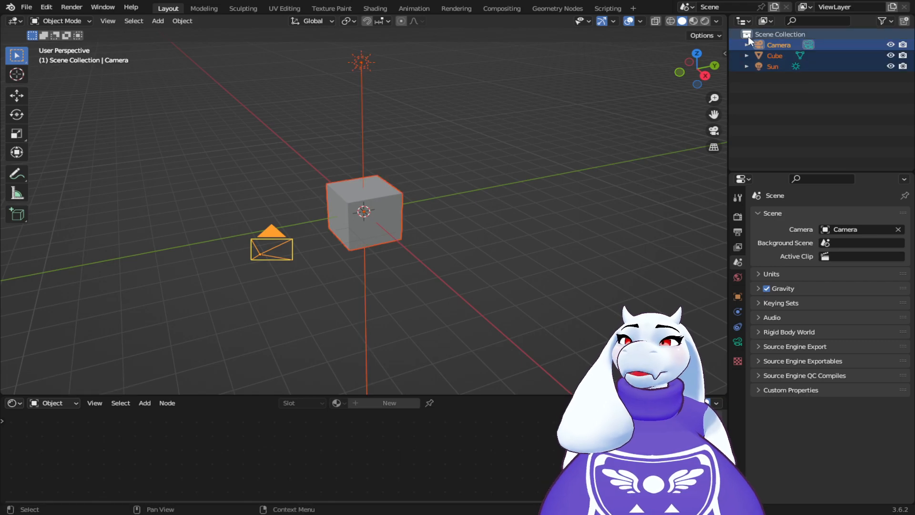
pyautogui.press('x')
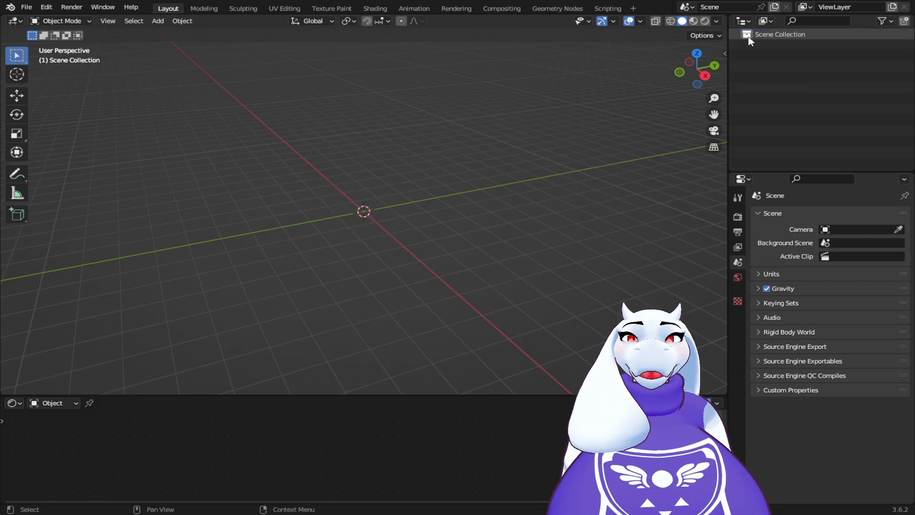
pyautogui.click(27, 7)
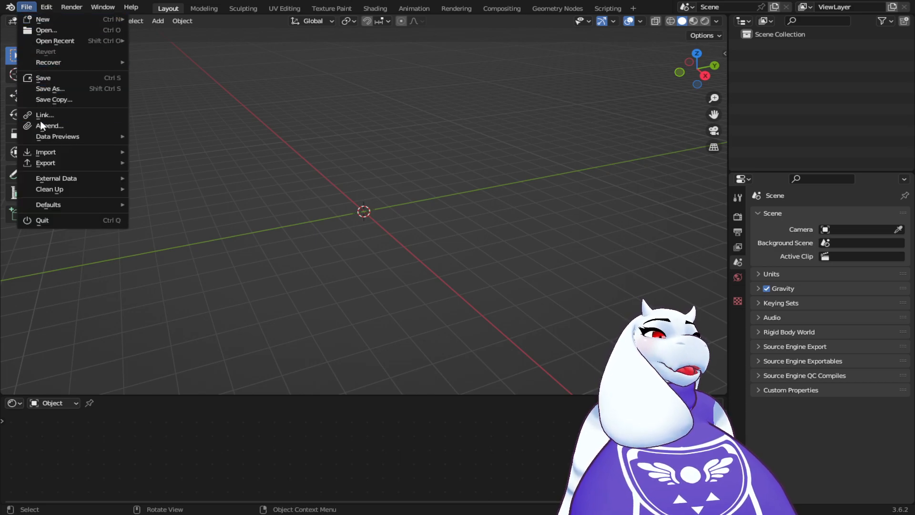
pyautogui.moveTo(60, 209)
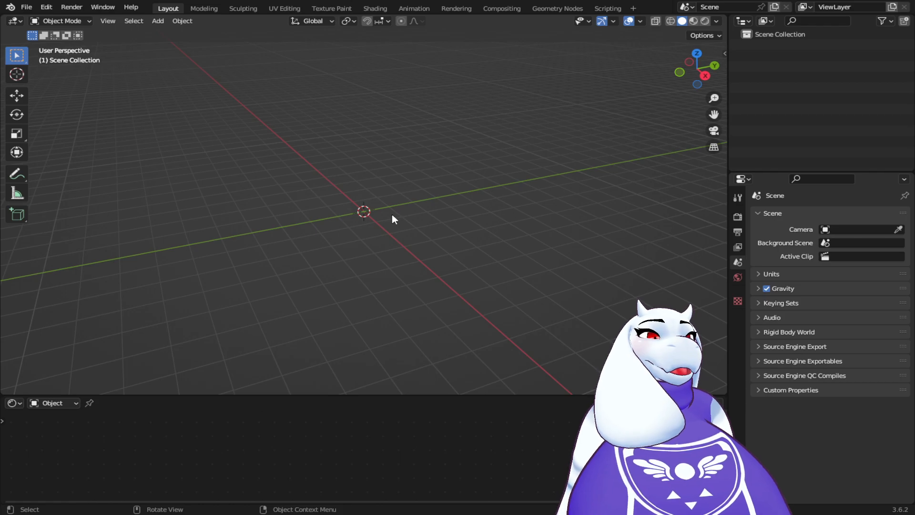
# Add a cube mesh at the origin and enter Edit Mode on it
pyautogui.click(158, 22)
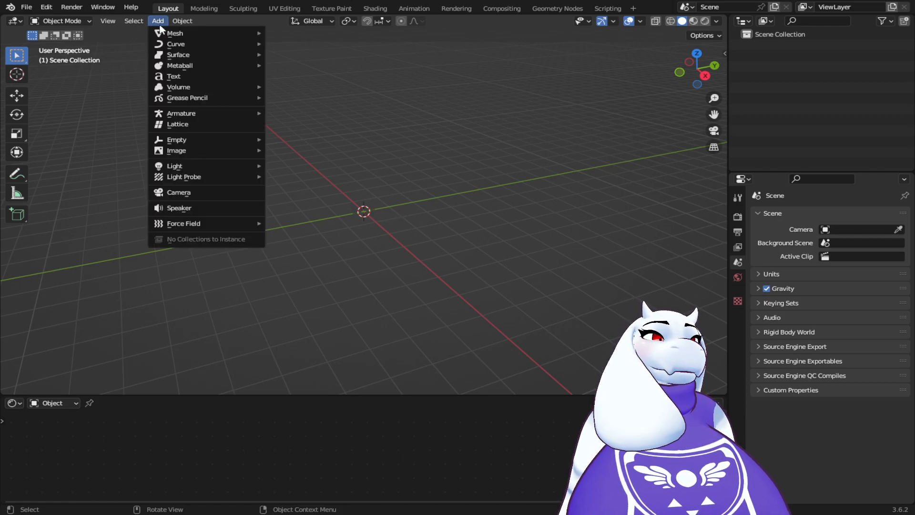
pyautogui.moveTo(172, 33)
pyautogui.click(301, 40)
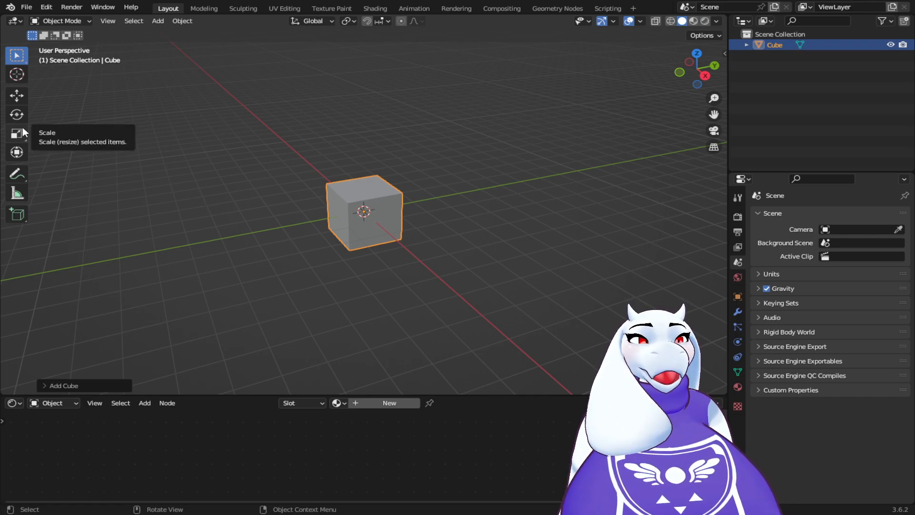
pyautogui.click(81, 23)
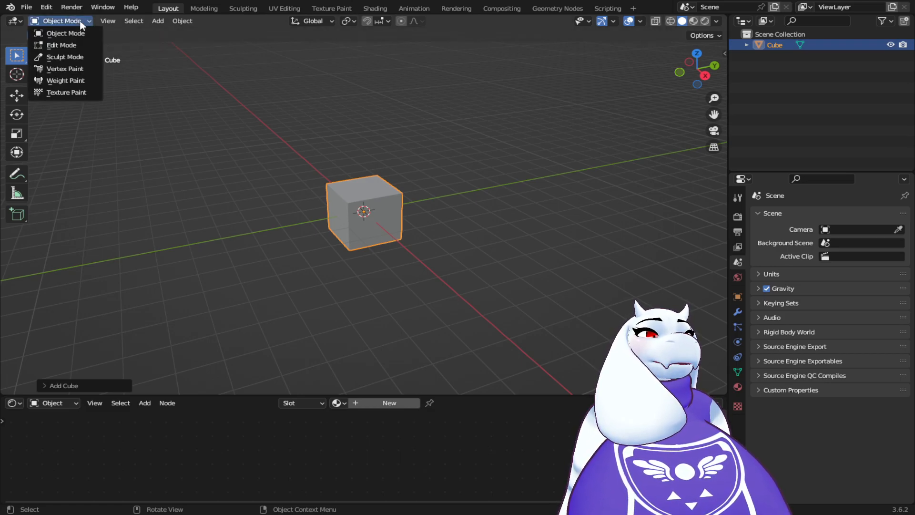
pyautogui.click(62, 46)
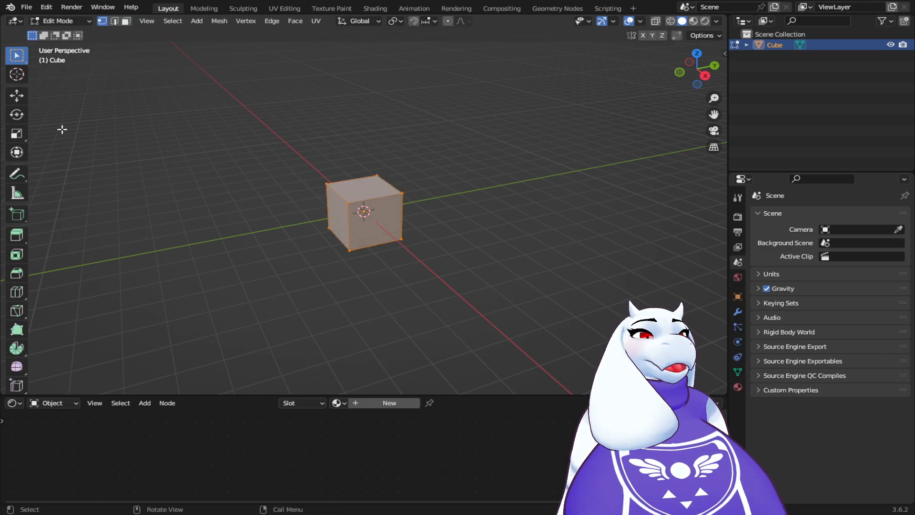
# Stretch the whole cube along the Y axis with the Scale tool and try stretching it along Z
pyautogui.click(18, 134)
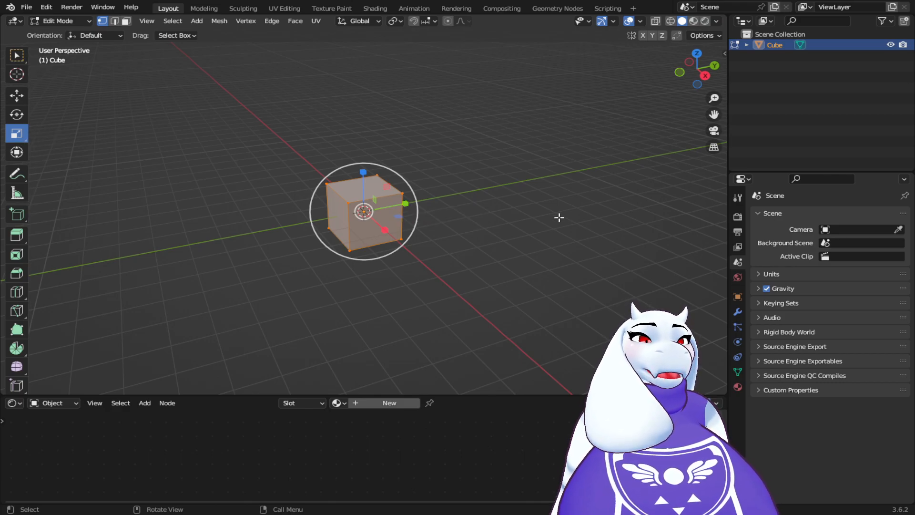
pyautogui.moveTo(414, 211); pyautogui.dragTo(517, 188)
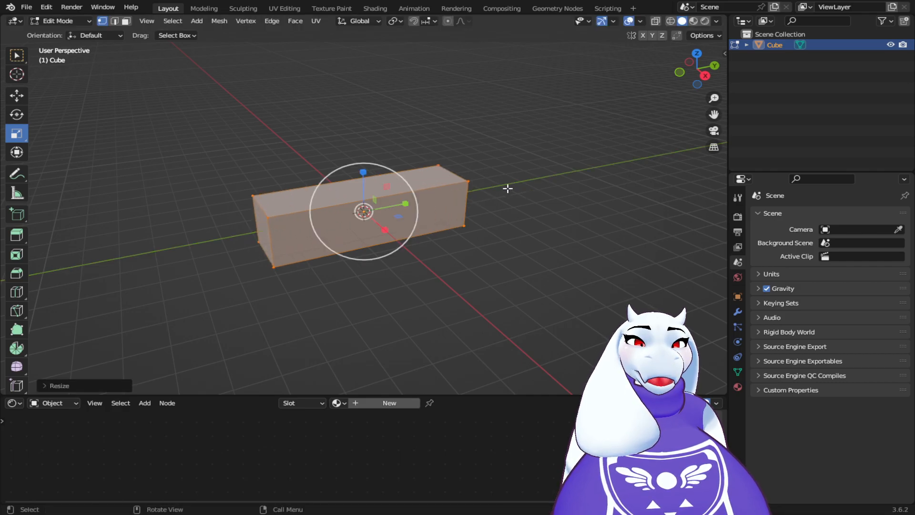
pyautogui.click(361, 176)
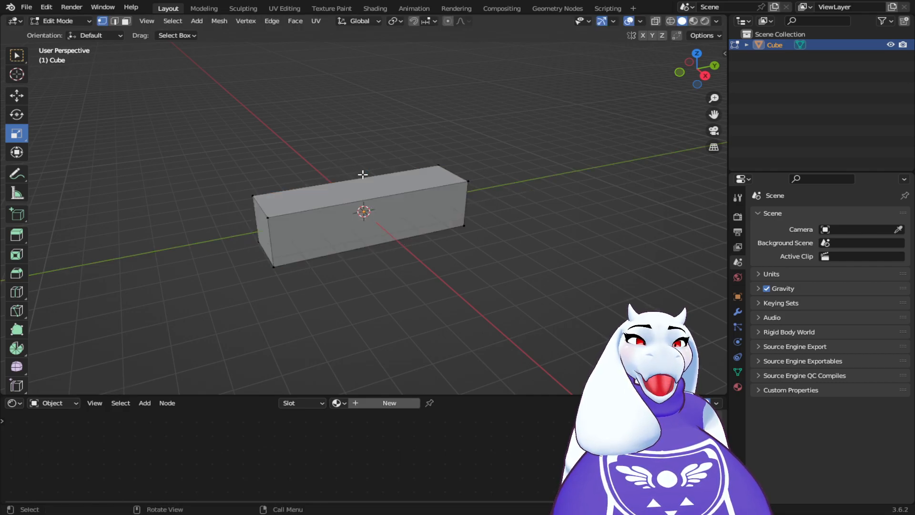
pyautogui.press('a')
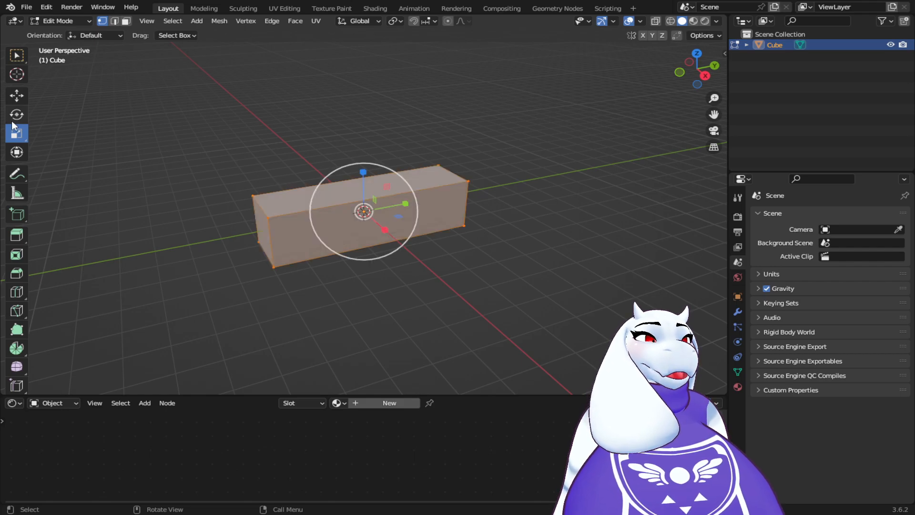
pyautogui.moveTo(363, 173); pyautogui.dragTo(362, 112)
# Undo the scaling of the cube and switch back to the box selection tool
pyautogui.hotkey('ctrl', 'z')
pyautogui.hotkey('ctrl', 'z')
pyautogui.hotkey('ctrl', 'z')
pyautogui.hotkey('ctrl', 'z')
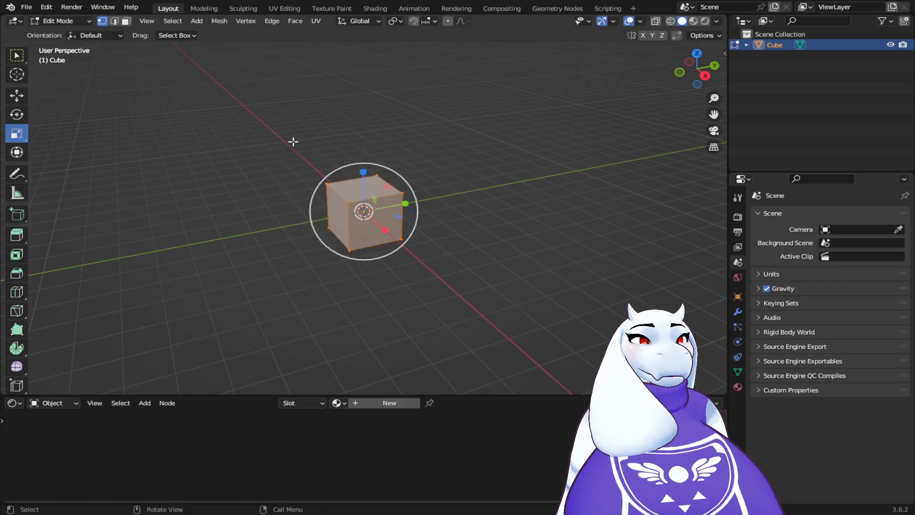
pyautogui.click(13, 60)
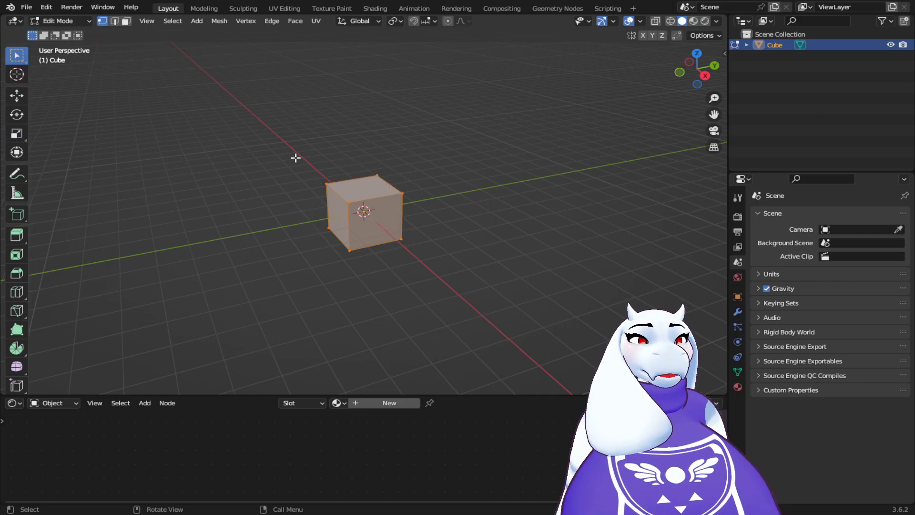
# Try scaling the cube along X, Y and Z individually, then with Z and Y locked, and cancel the scaling
pyautogui.press('s')
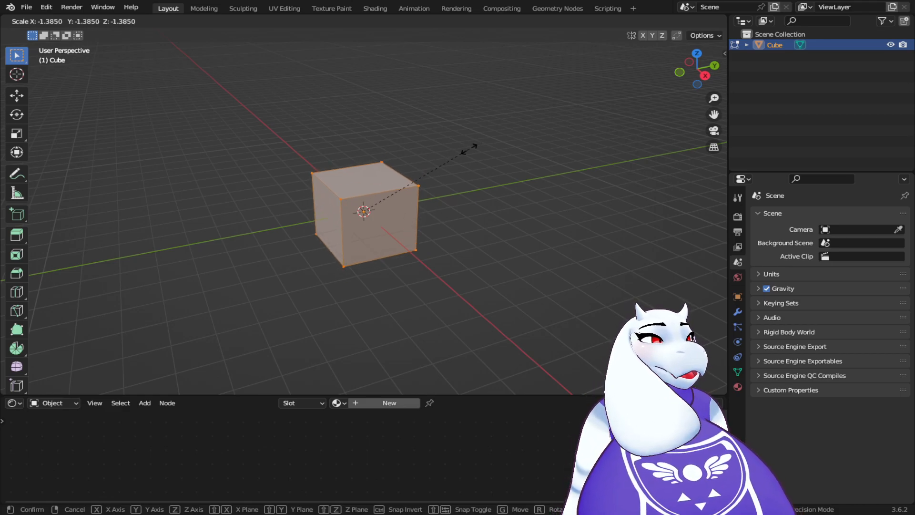
pyautogui.press('x')
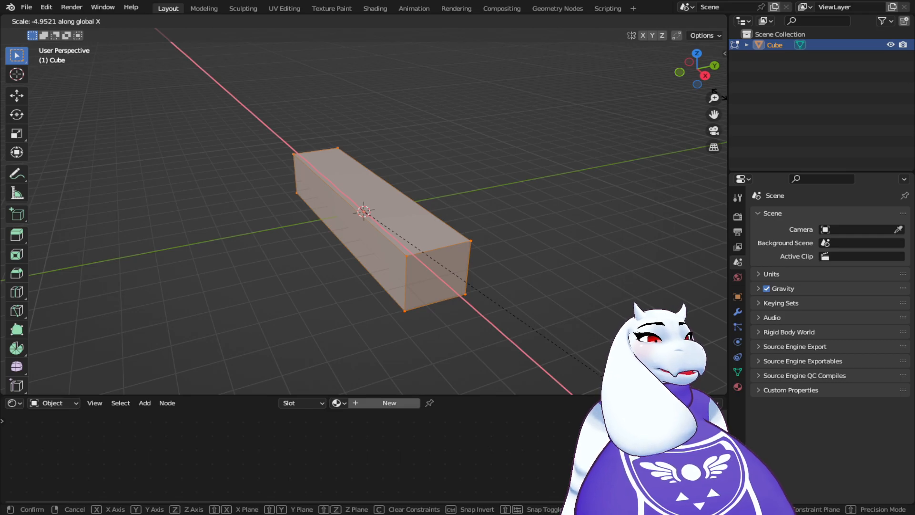
pyautogui.press('y')
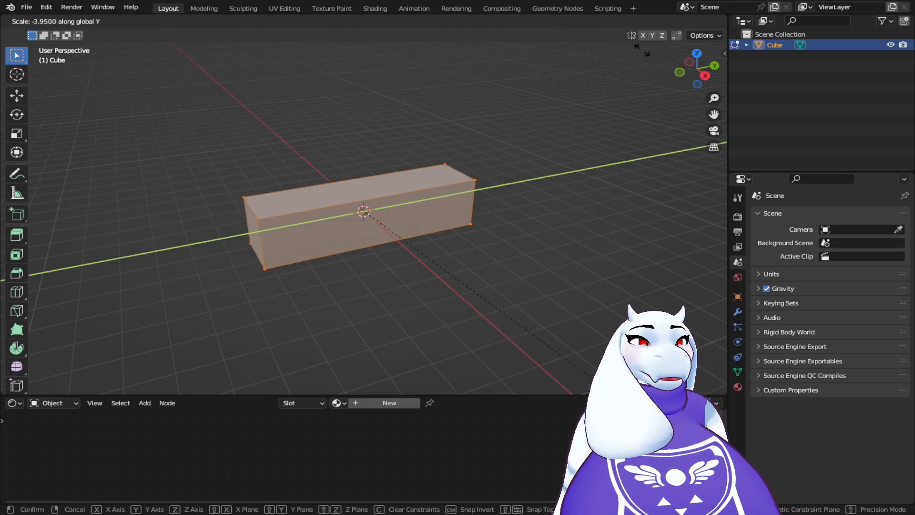
pyautogui.press('z')
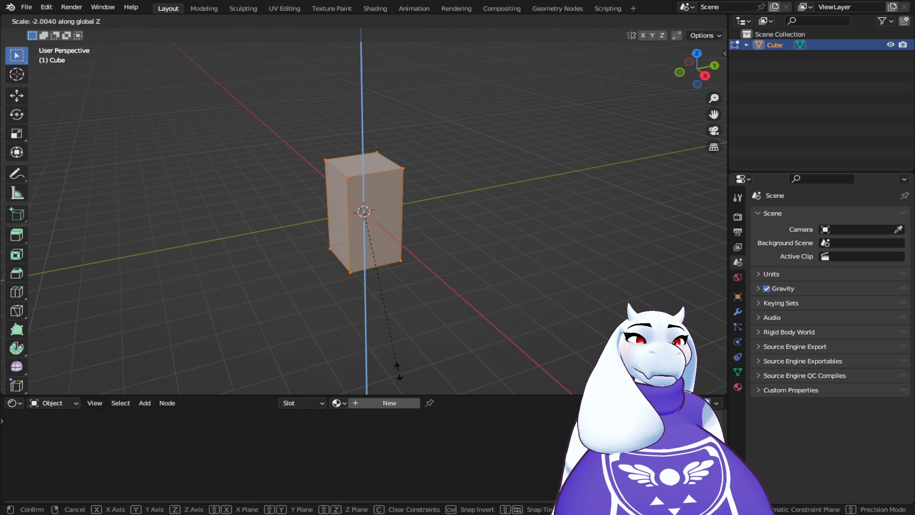
pyautogui.hotkey('shift', 'z')
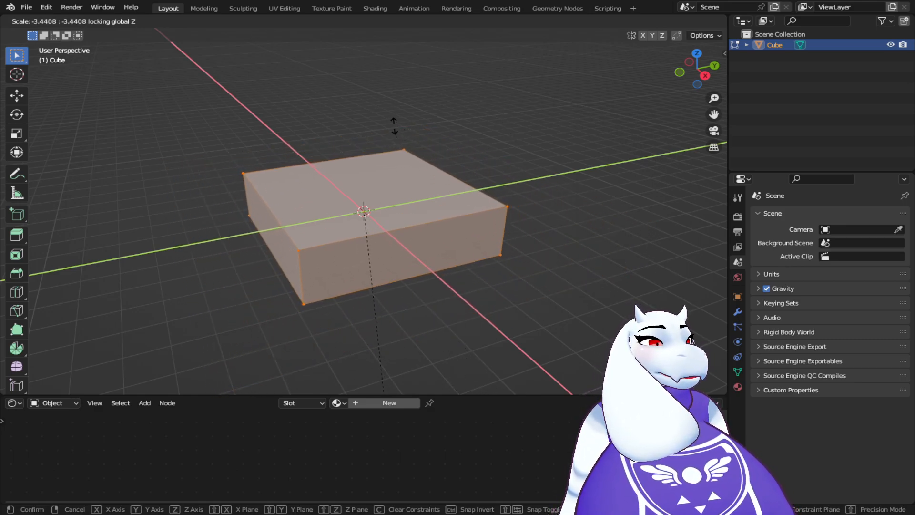
pyautogui.hotkey('shift', 'y')
pyautogui.hotkey('shift', 'y')
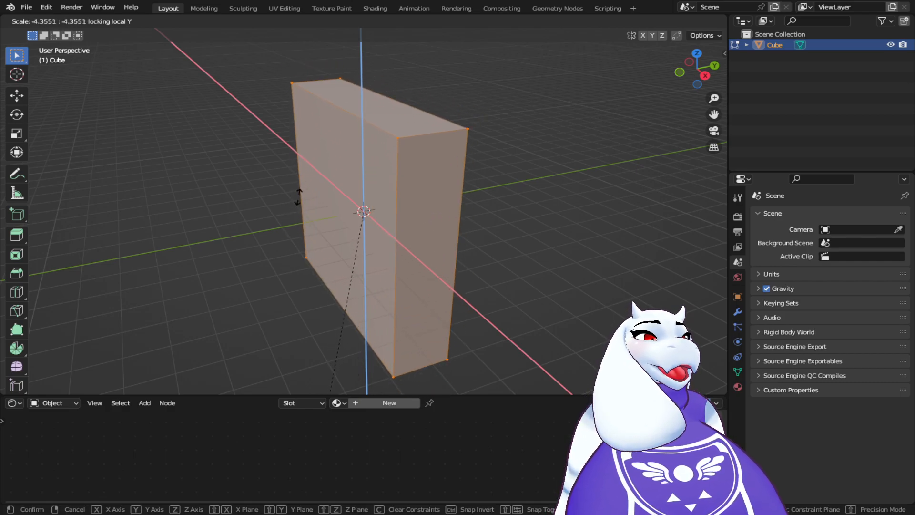
pyautogui.press('Escape')
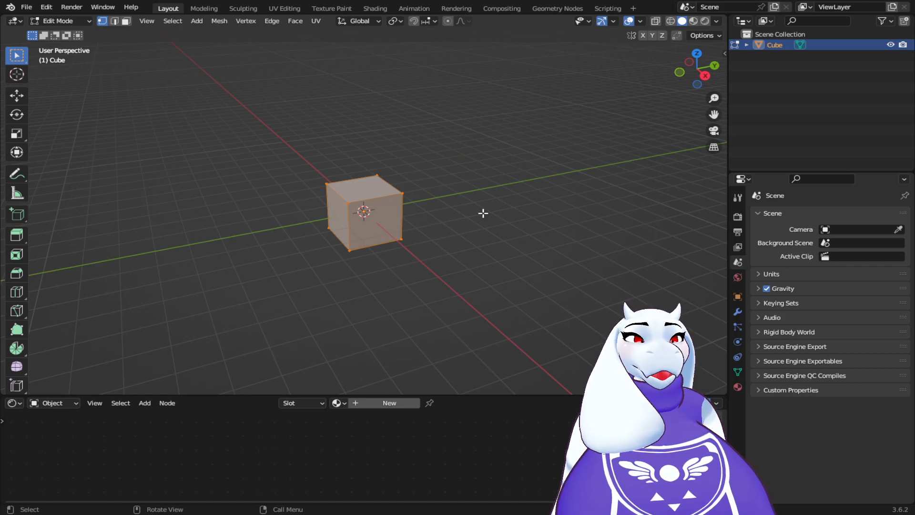
# Examine the Spacebar Action option in the Keymap preferences and close the preferences
pyautogui.press('F3')
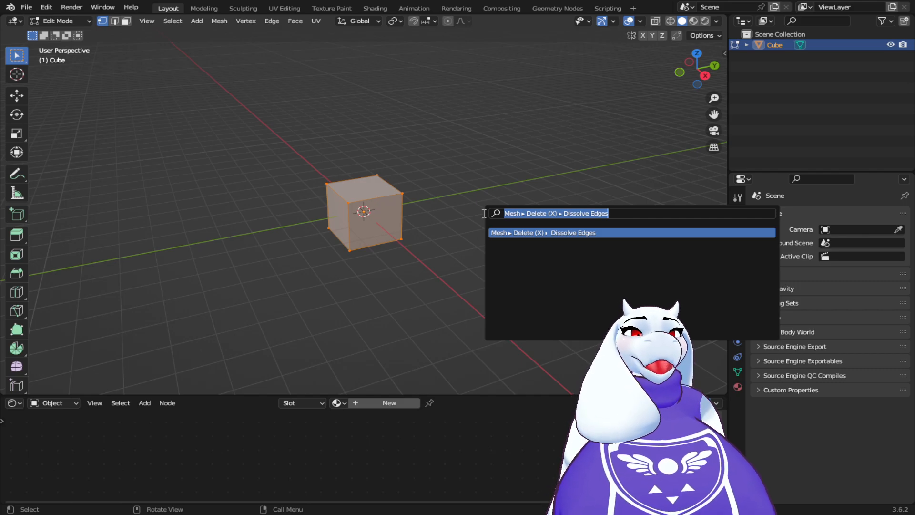
pyautogui.click(46, 6)
pyautogui.click(69, 163)
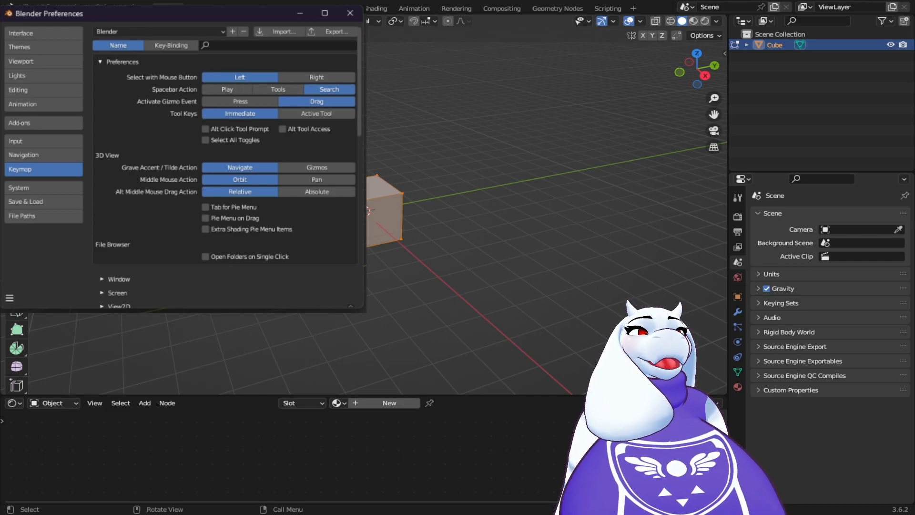
pyautogui.click(350, 14)
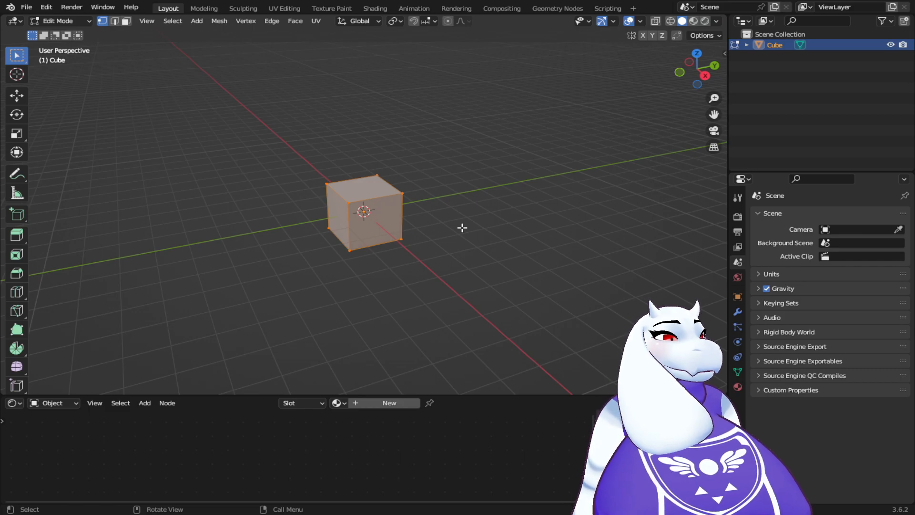
# Search the operators for "sub" to look up the Subdivide command, and dismiss the search
pyautogui.press('F3')
pyautogui.write('s')
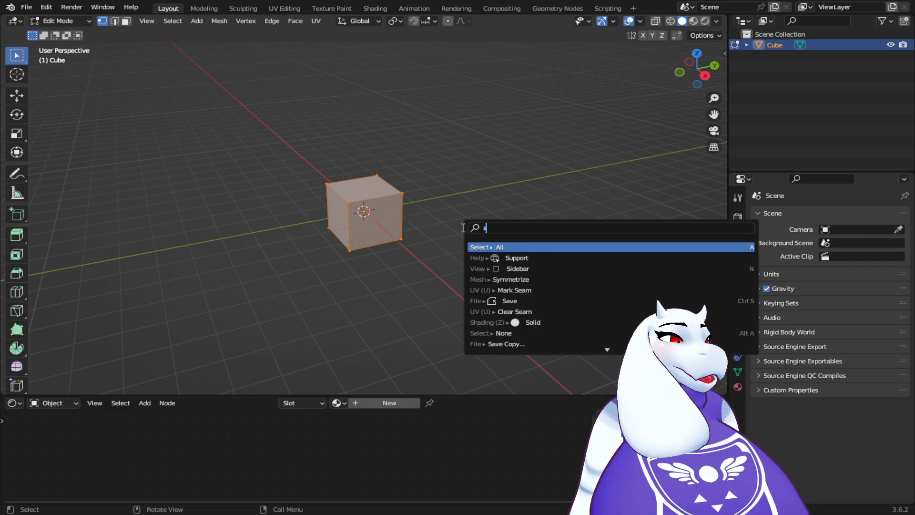
pyautogui.write('ub')
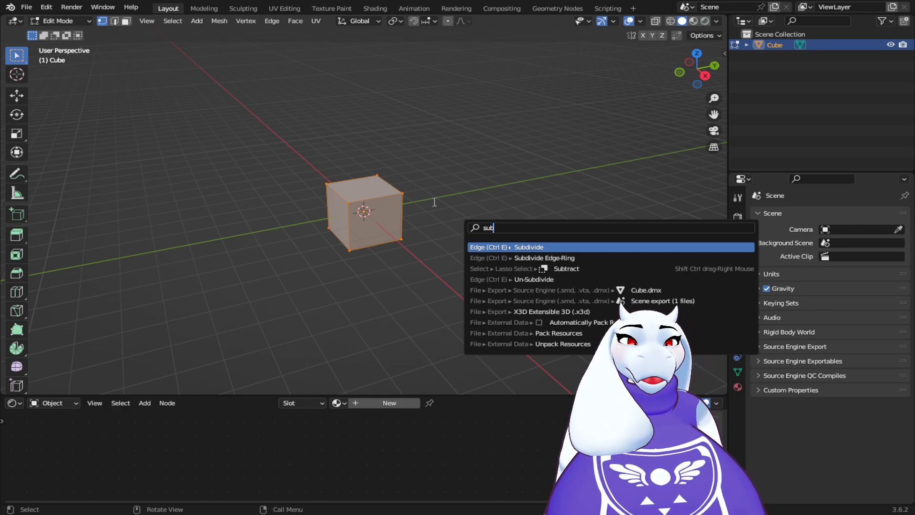
pyautogui.press('Escape')
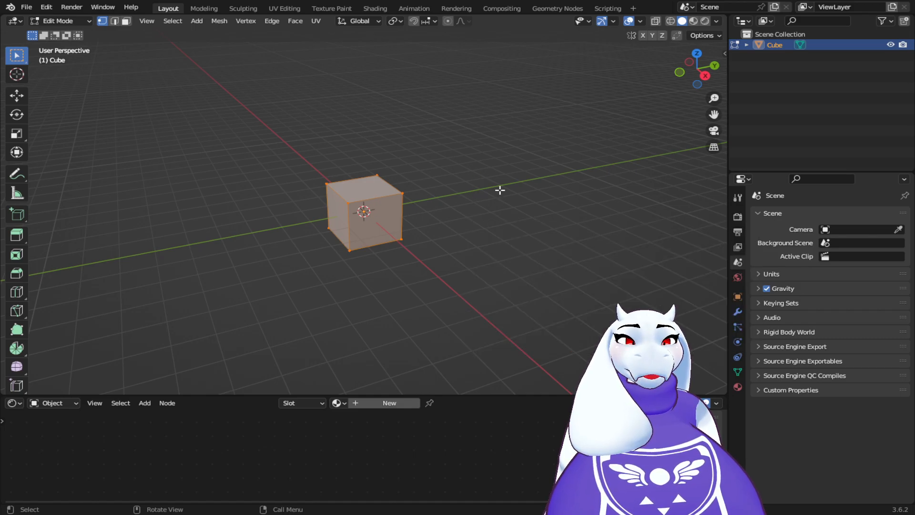
# Subdivide all of the cube's edges twice
pyautogui.hotkey('ctrl', 'e')
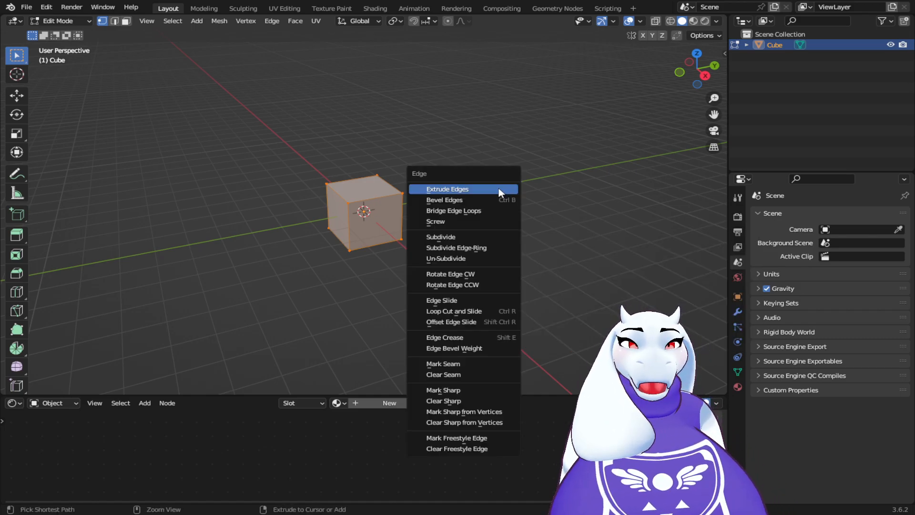
pyautogui.click(456, 237)
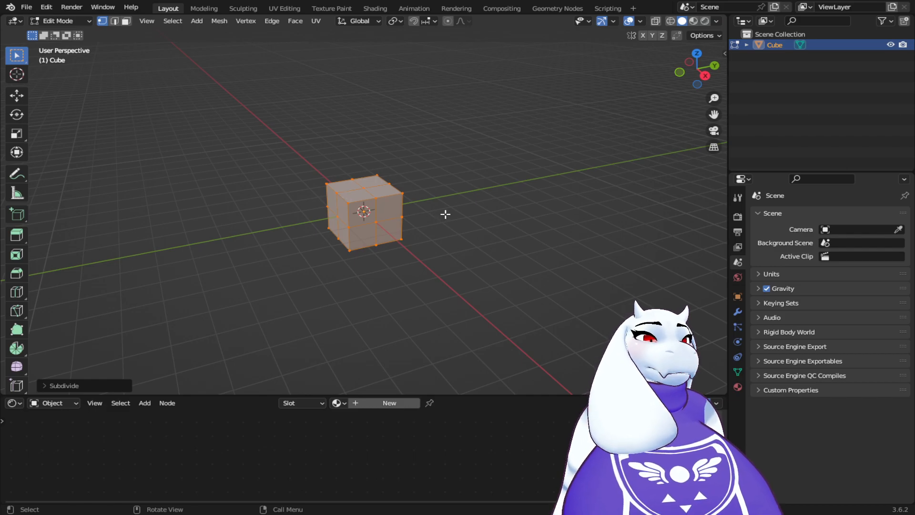
pyautogui.hotkey('ctrl', 'e')
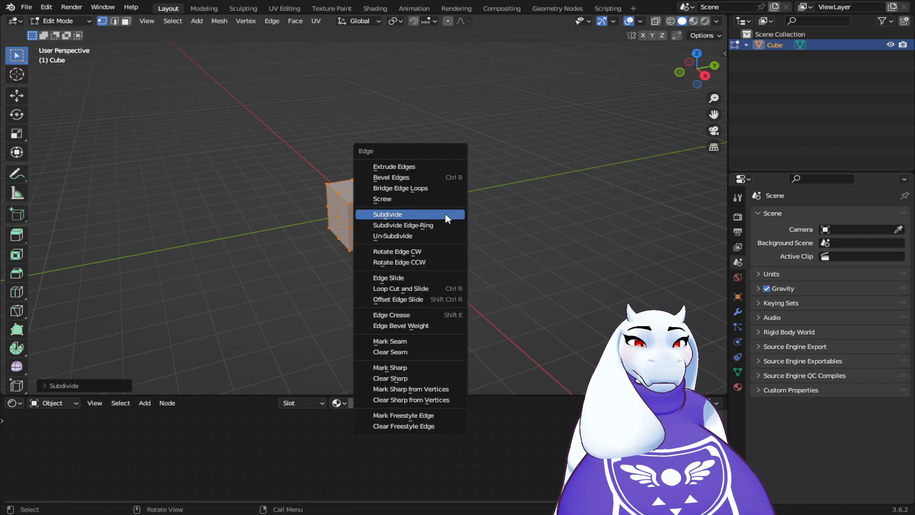
pyautogui.click(445, 214)
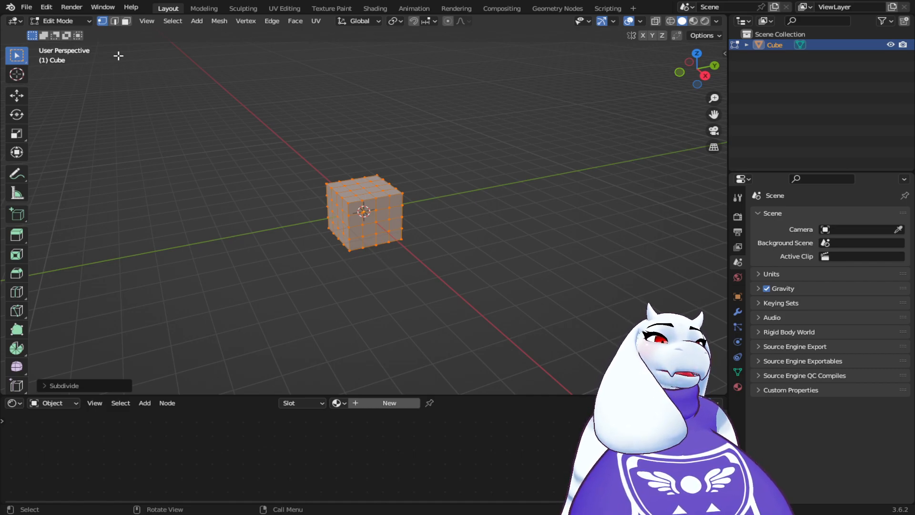
# In edge selection mode, select the vertical edge loop on the +X face nearest the -Y side and dissolve its edges
pyautogui.click(115, 21)
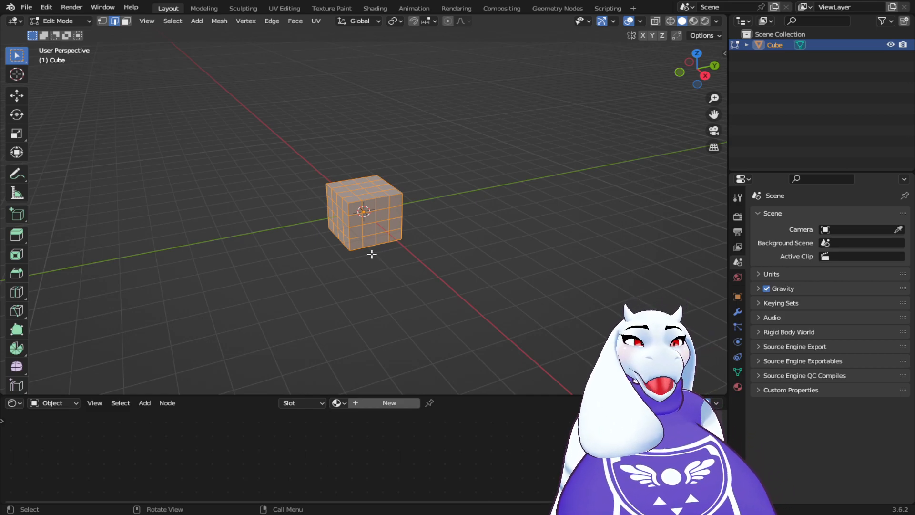
pyautogui.press('alt')
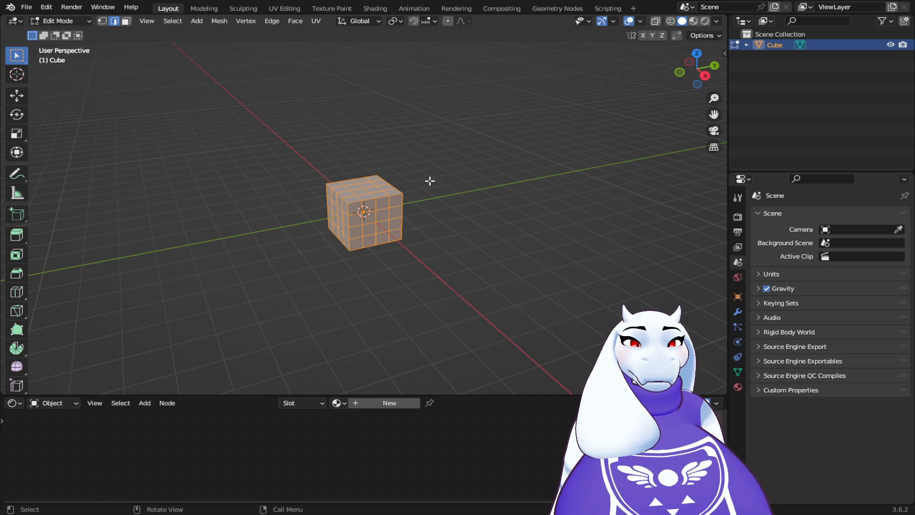
pyautogui.keyDown('alt'); pyautogui.click(363, 231); pyautogui.keyUp('alt')
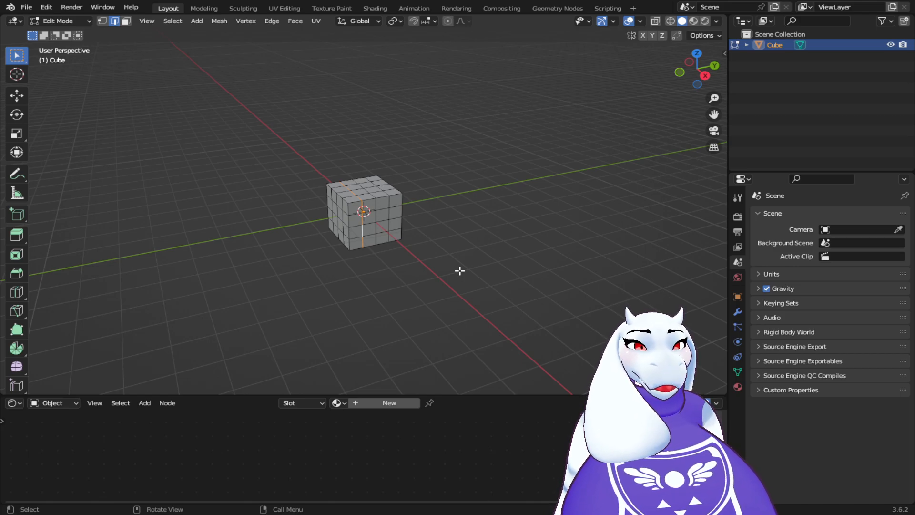
pyautogui.press('F3')
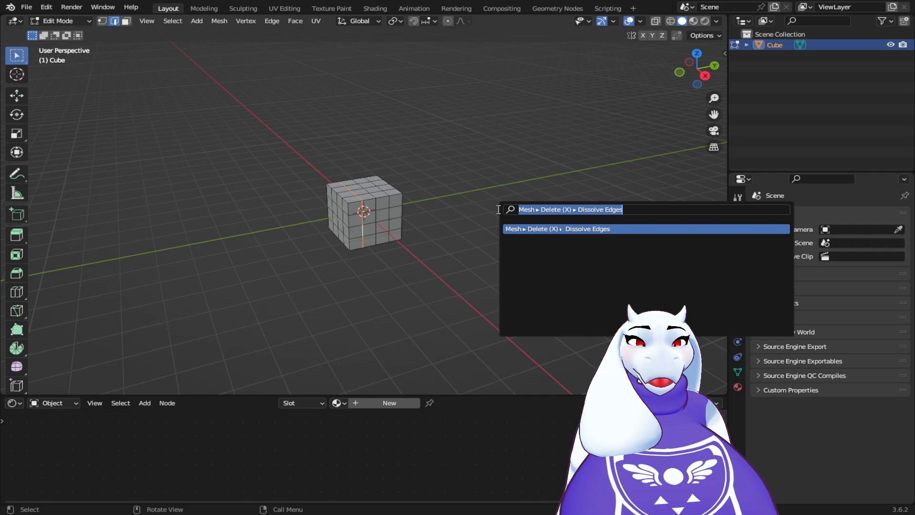
pyautogui.press('Return')
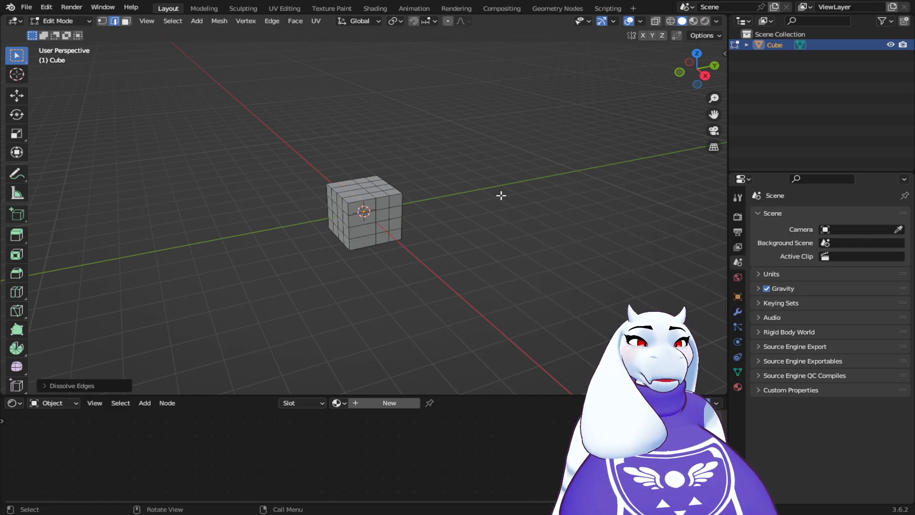
# Dissolve the vertical edge loop on the -Y face nearest the +X side of the cube
pyautogui.hotkey('ctrl', 'z')
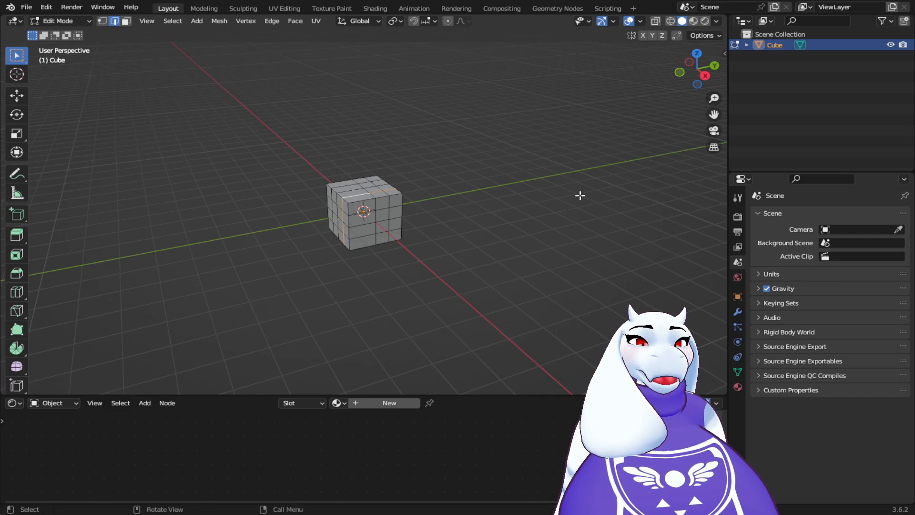
pyautogui.press('F3')
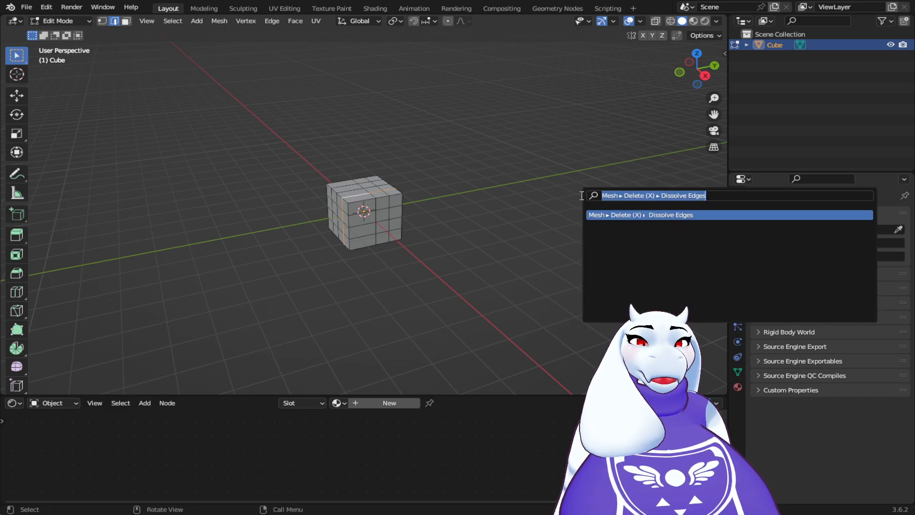
pyautogui.press('Return')
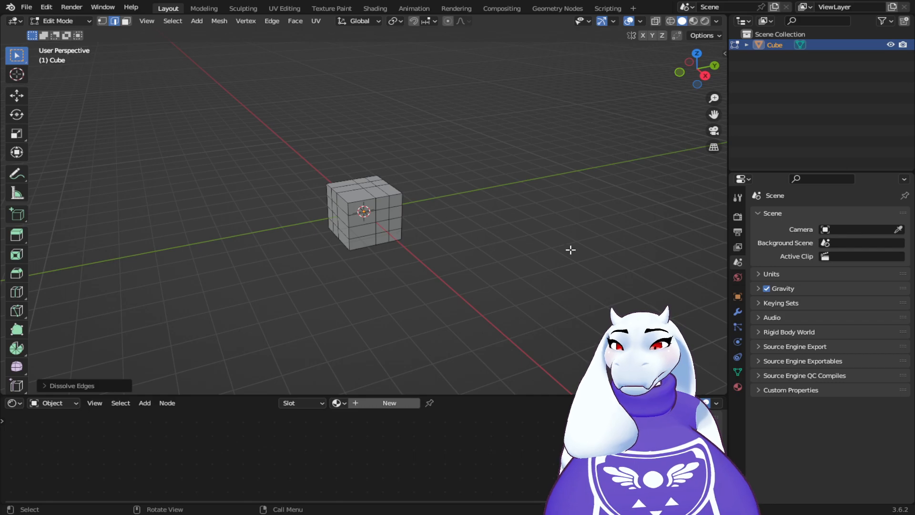
# Add a Subdivision Surface modifier to the cube and set its viewport levels to 2
pyautogui.click(738, 312)
pyautogui.click(780, 215)
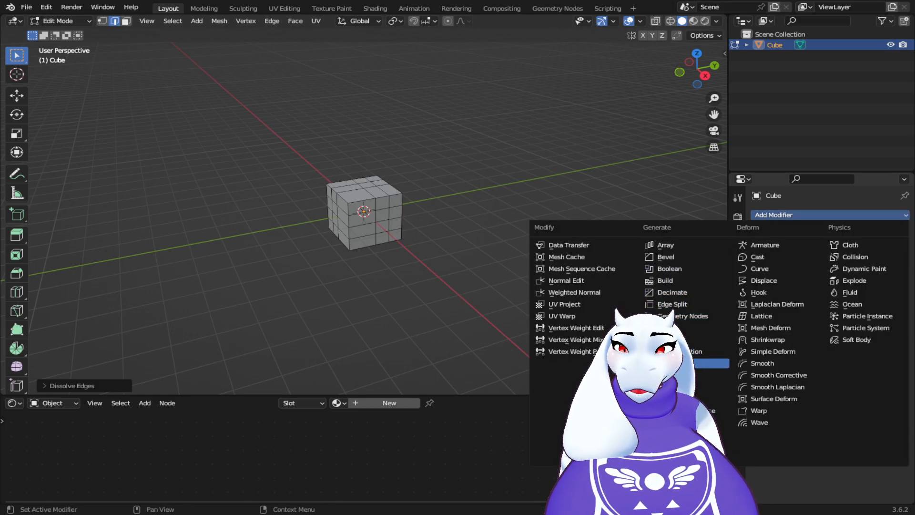
pyautogui.click(681, 411)
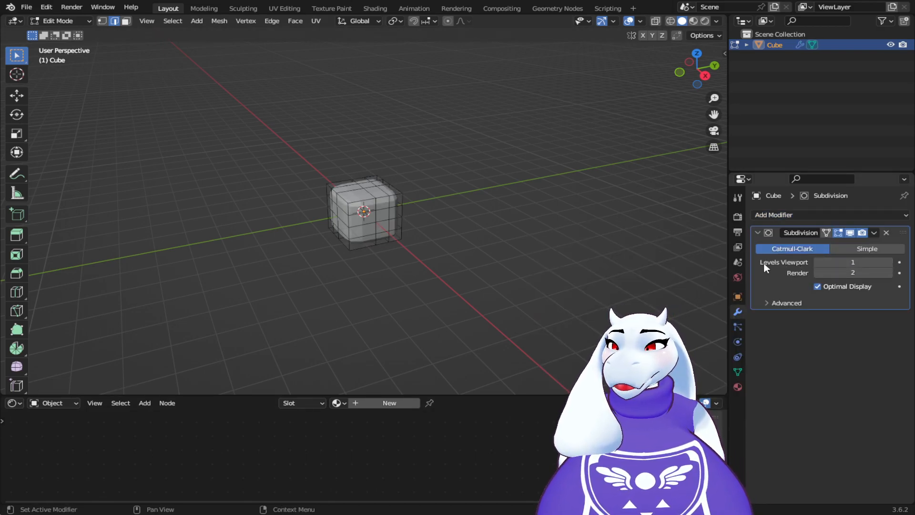
pyautogui.click(889, 262)
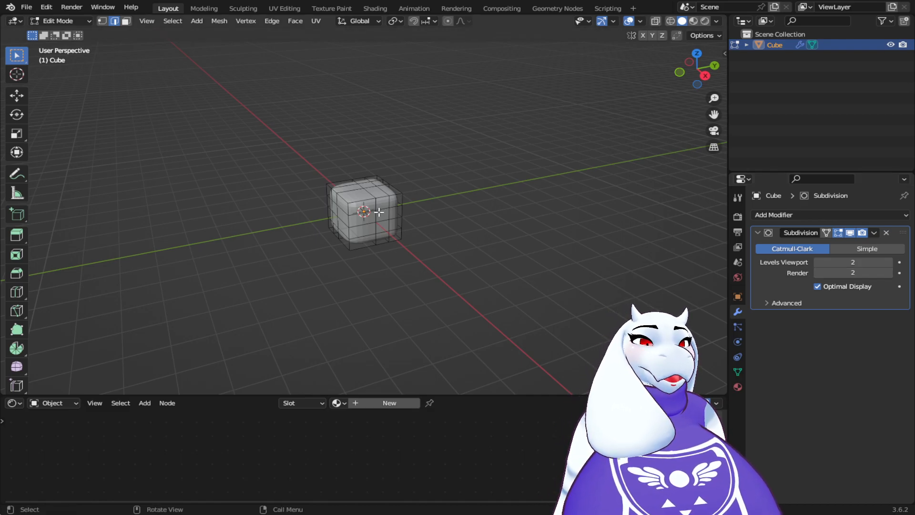
# In face selection mode, extrude a small face at the back of the cube's top upward with Extrude Region
pyautogui.click(126, 21)
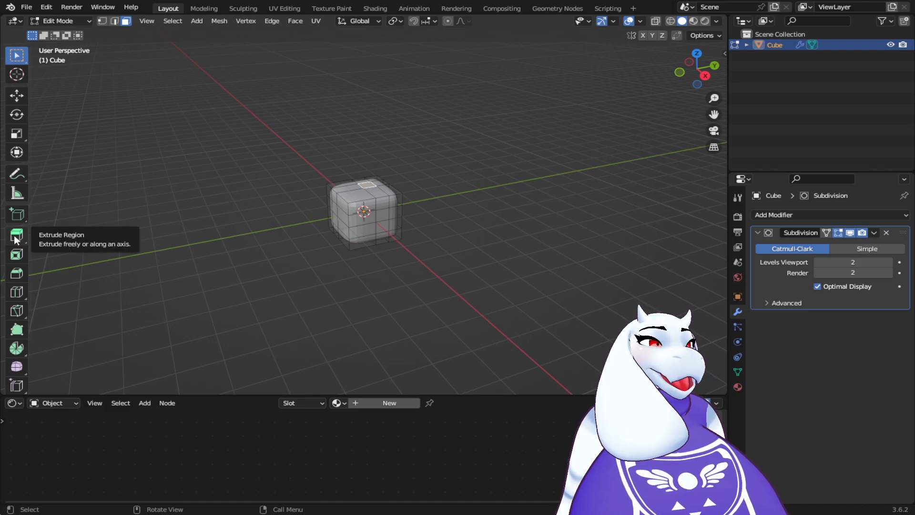
pyautogui.click(16, 236)
pyautogui.moveTo(366, 146); pyautogui.dragTo(366, 106)
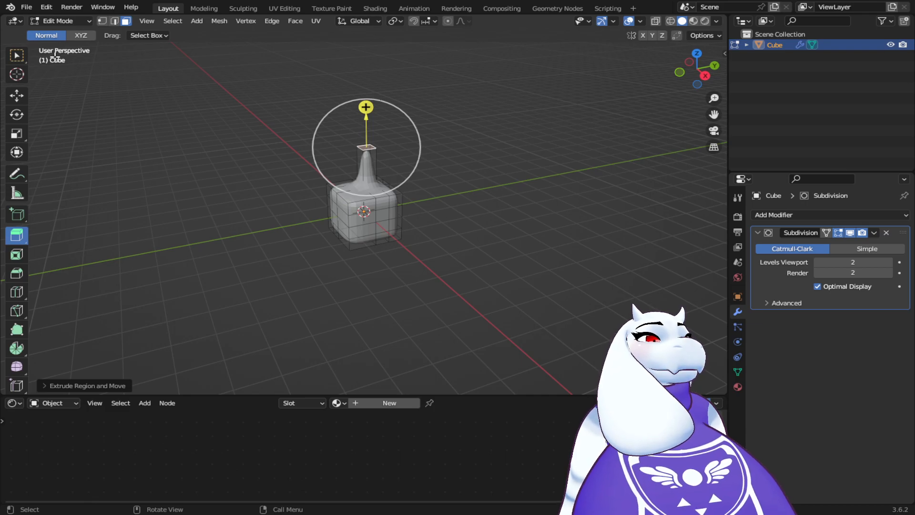
# Return to box selection and extrude the large top face near the cube's front corner upward into a second prong
pyautogui.click(17, 56)
pyautogui.click(358, 200)
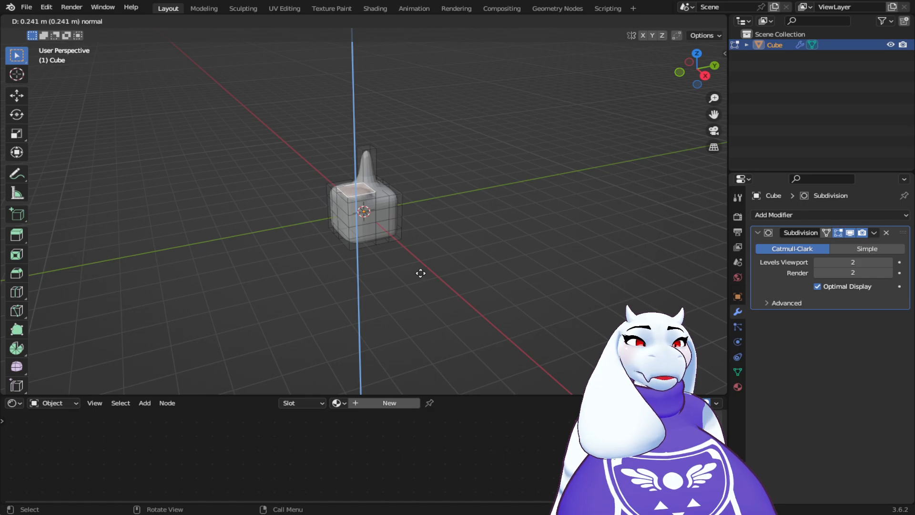
pyautogui.click(419, 228)
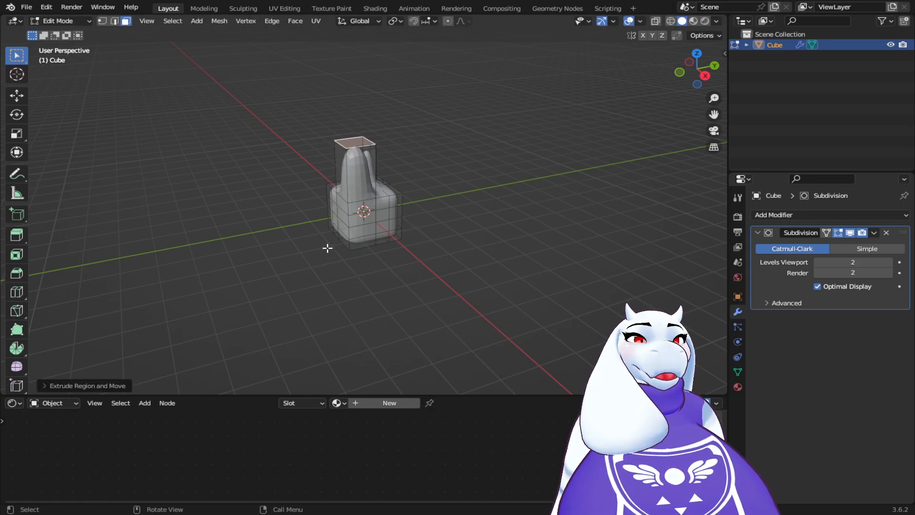
# Select the faces in the middle of the cube's -Y side and extrude them outward along their normal
pyautogui.click(336, 220)
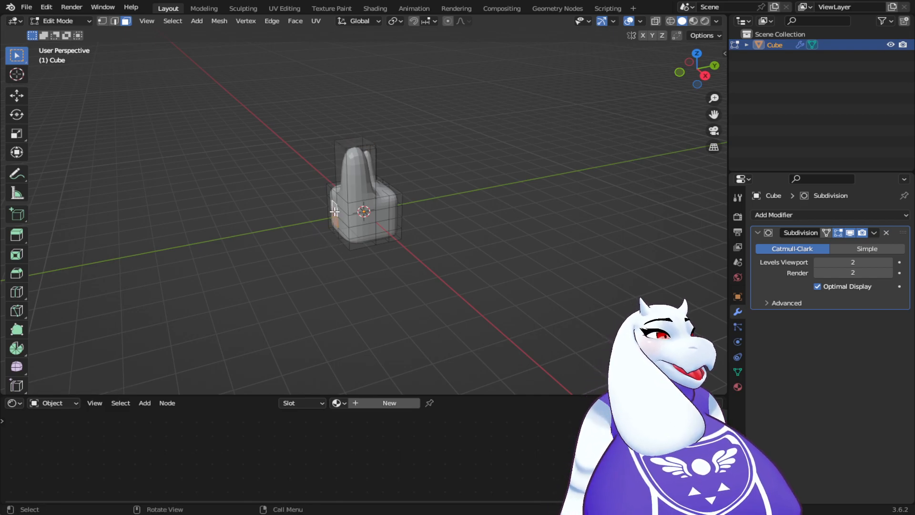
pyautogui.press('e')
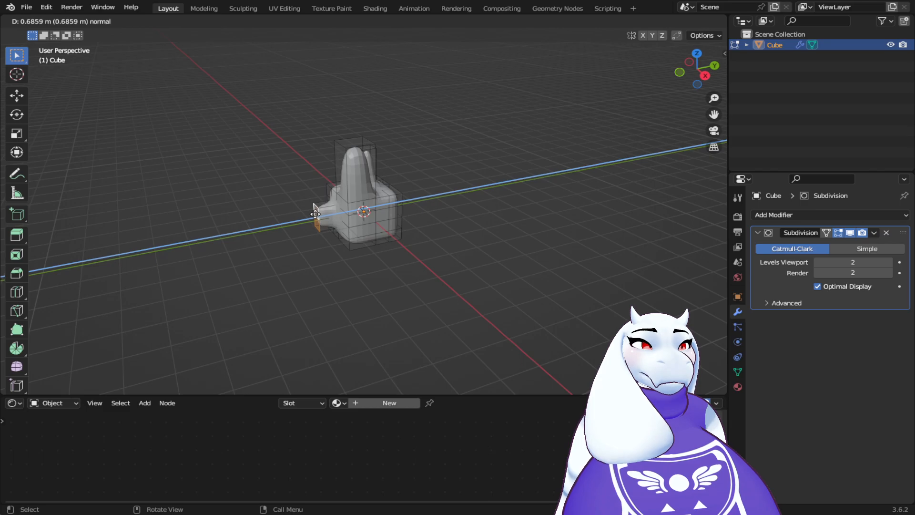
pyautogui.click(312, 215)
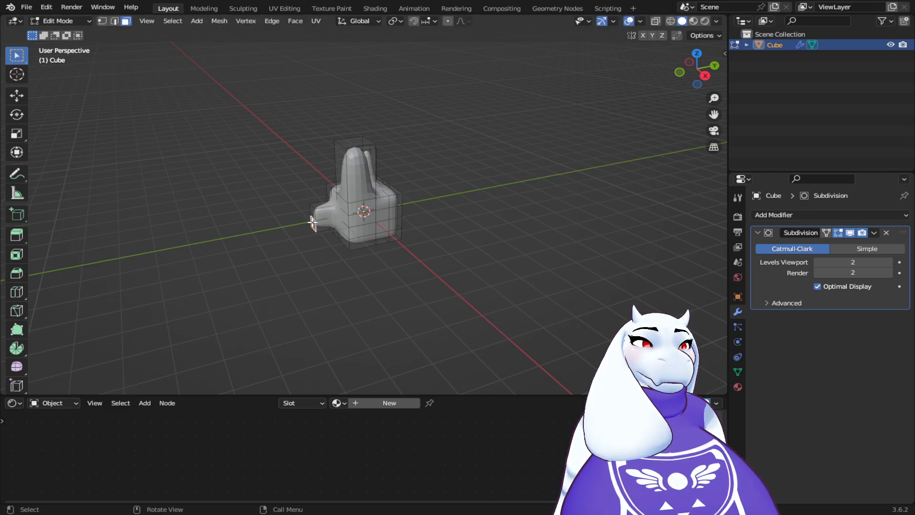
# Extrude the end face of the -Y arm farther outward and remove the Subdivision Surface modifier from the cube
pyautogui.press('e')
pyautogui.click(289, 226)
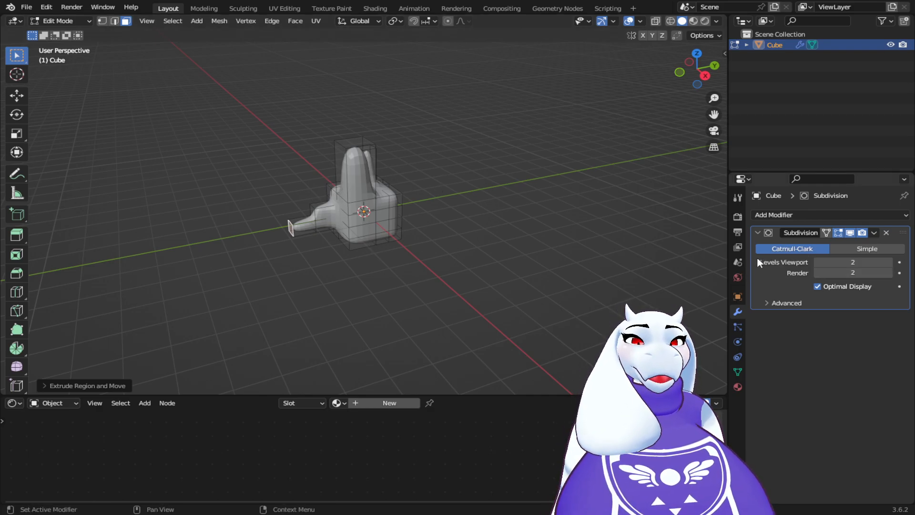
pyautogui.click(886, 232)
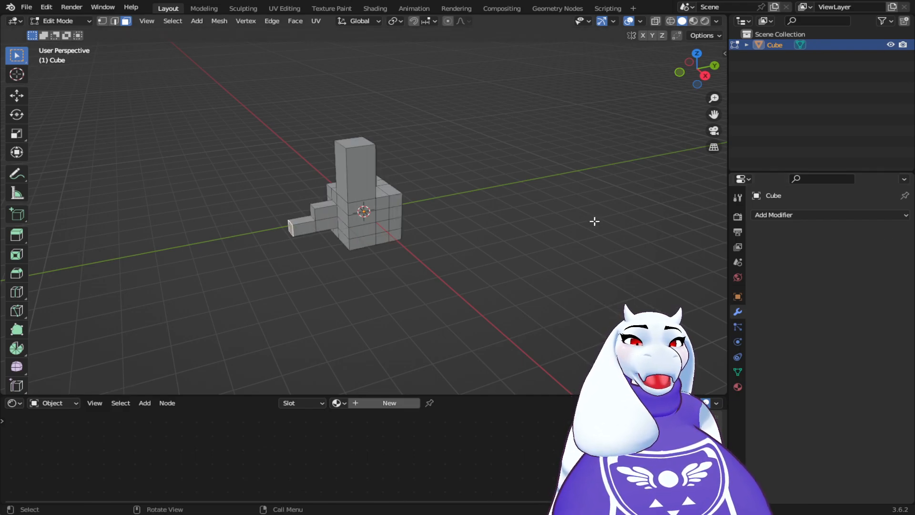
# Select the adjoining top and side faces at the cube's upper +Y edge and extrude them outward and slightly upward about 3.2 m
pyautogui.moveTo(392, 239); pyautogui.dragTo(334, 217, button='middle')
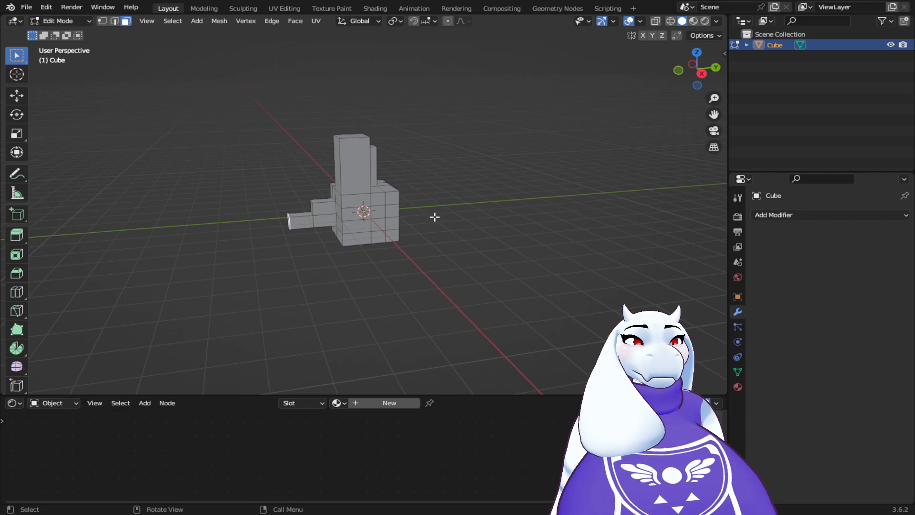
pyautogui.click(392, 196)
pyautogui.moveTo(425, 205); pyautogui.dragTo(370, 209, button='middle')
pyautogui.keyDown('shift'); pyautogui.click(368, 205); pyautogui.keyUp('shift')
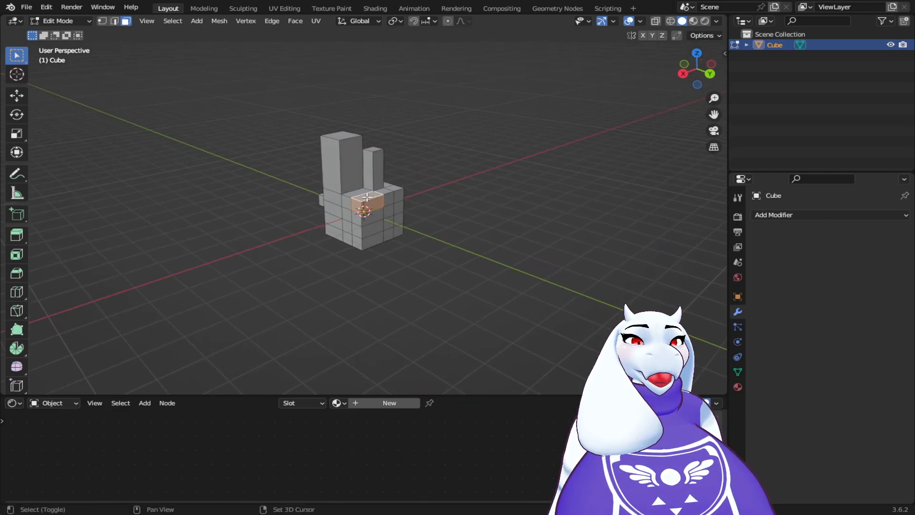
pyautogui.moveTo(395, 265); pyautogui.dragTo(493, 268, button='middle')
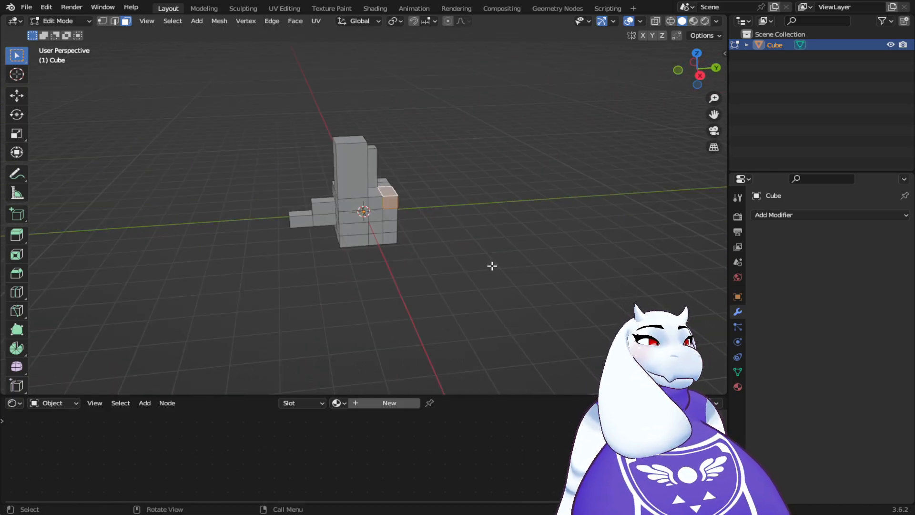
pyautogui.press('e')
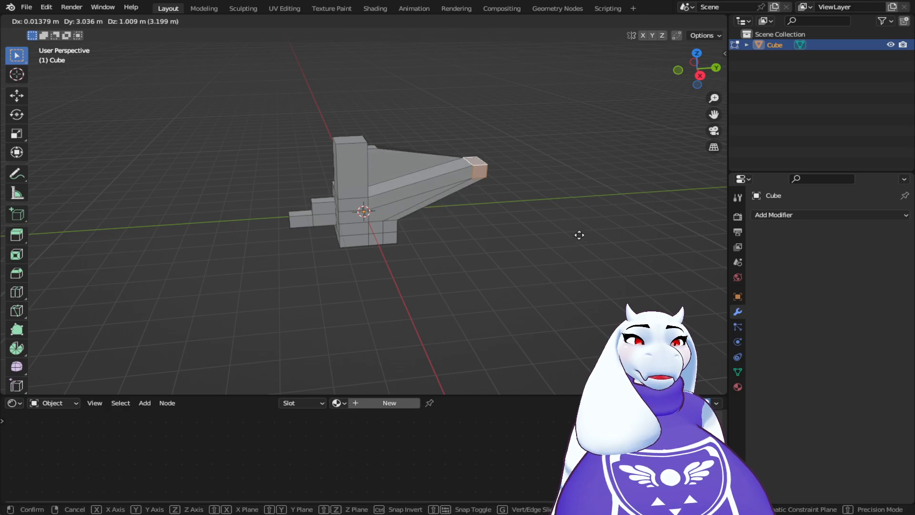
pyautogui.click(577, 236)
# Rotate the two extruded end faces around the Y axis in two passes using the Rotate tool
pyautogui.moveTo(577, 245); pyautogui.dragTo(457, 241, button='middle')
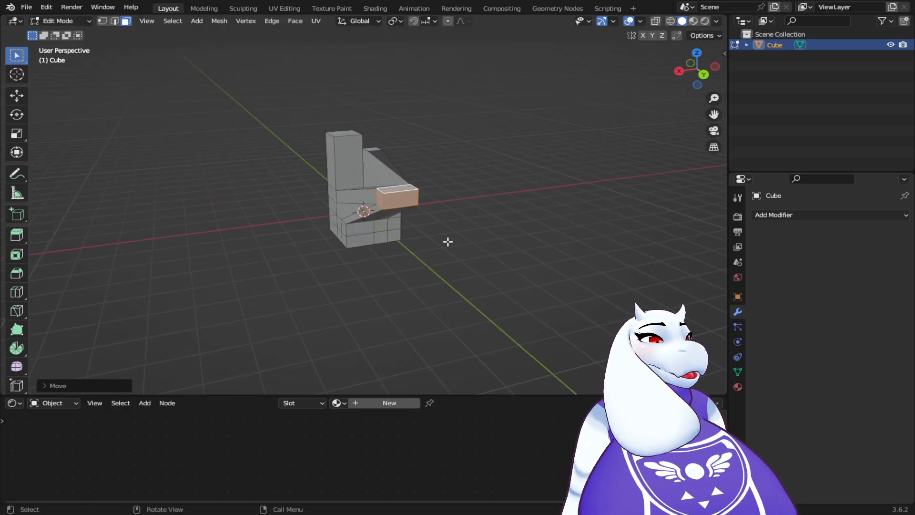
pyautogui.click(18, 115)
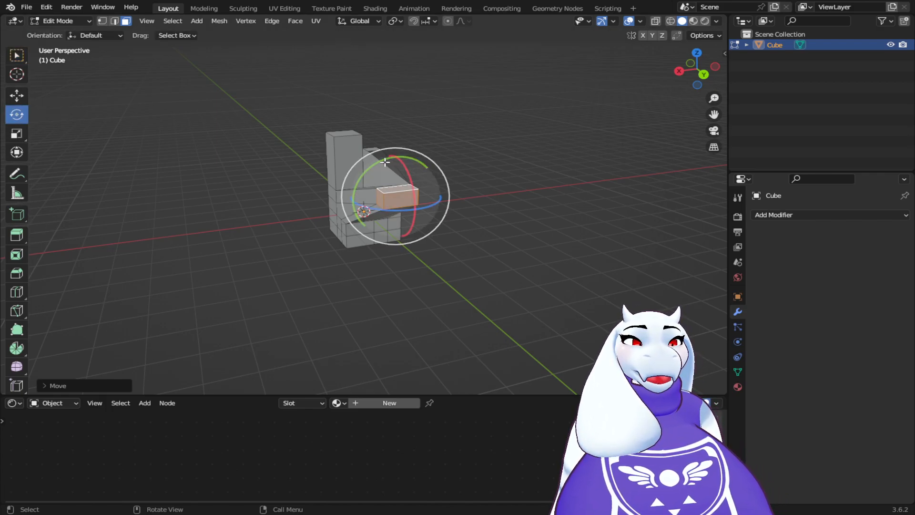
pyautogui.moveTo(386, 163); pyautogui.dragTo(371, 180)
pyautogui.moveTo(371, 180); pyautogui.dragTo(329, 201, button='middle')
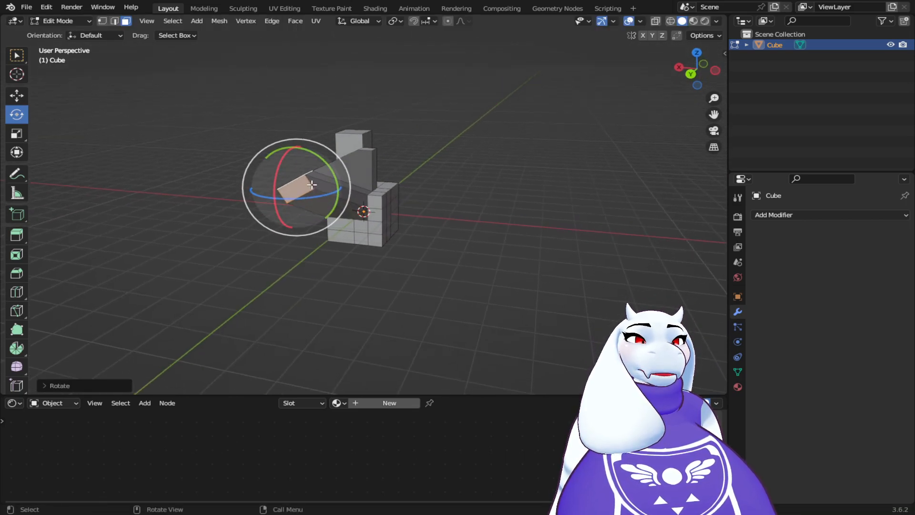
pyautogui.moveTo(337, 179); pyautogui.dragTo(284, 147)
pyautogui.moveTo(499, 188); pyautogui.dragTo(242, 236, button='middle')
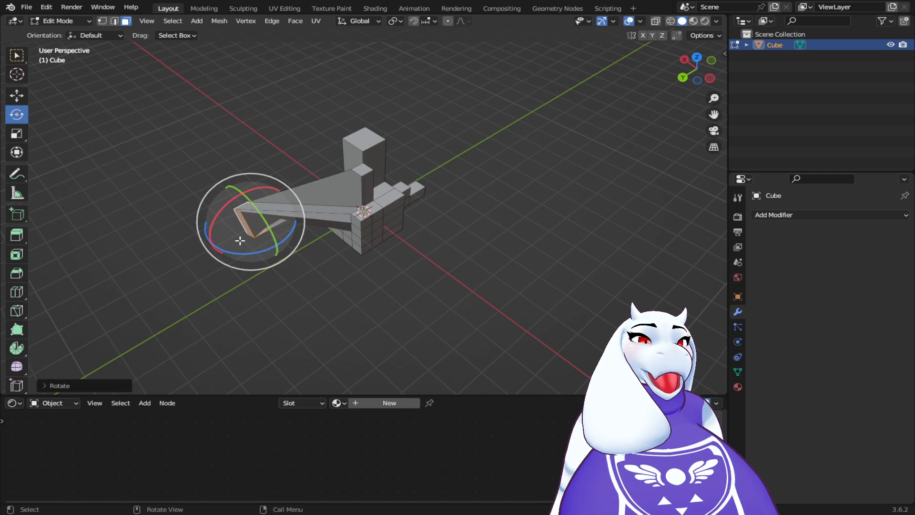
# Switch to rendered shading and back to solid, and undo the rotations of the extruded end faces
pyautogui.click(705, 21)
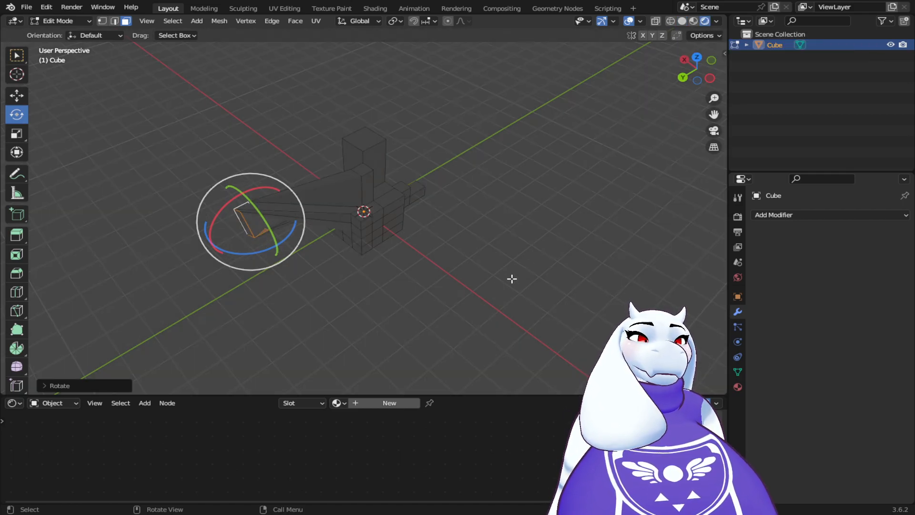
pyautogui.click(686, 21)
pyautogui.moveTo(428, 274); pyautogui.dragTo(542, 218, button='middle')
pyautogui.hotkey('ctrl', 'z')
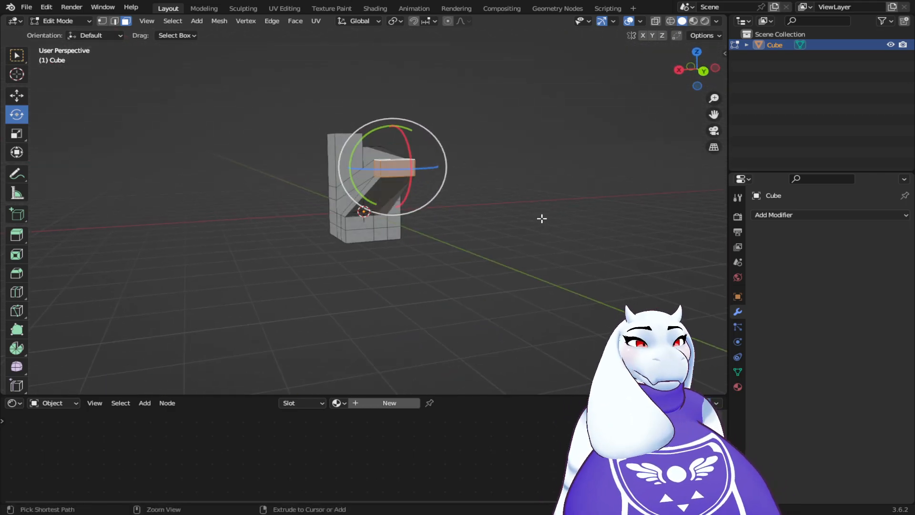
# Return to box selection and try rotating the end faces freely, around X, around Z, and with Z or Y locked, cancelling the rotation
pyautogui.press('w')
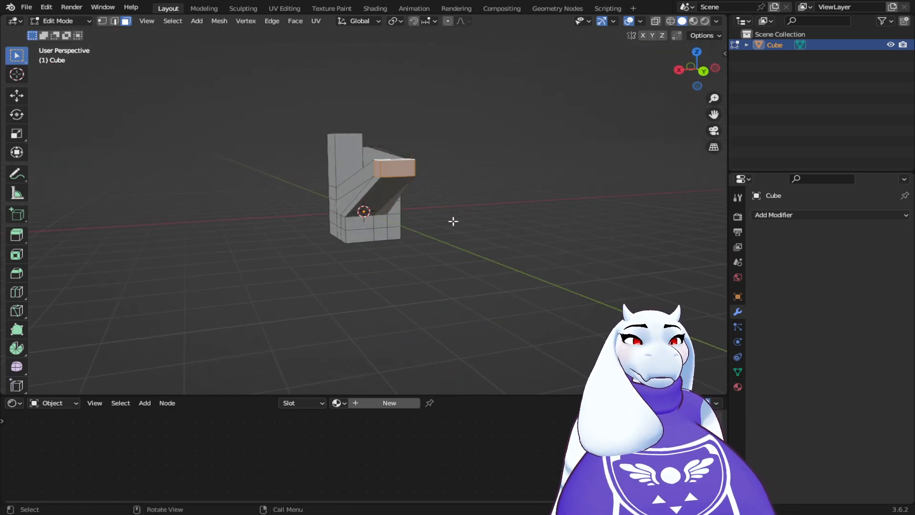
pyautogui.press('r')
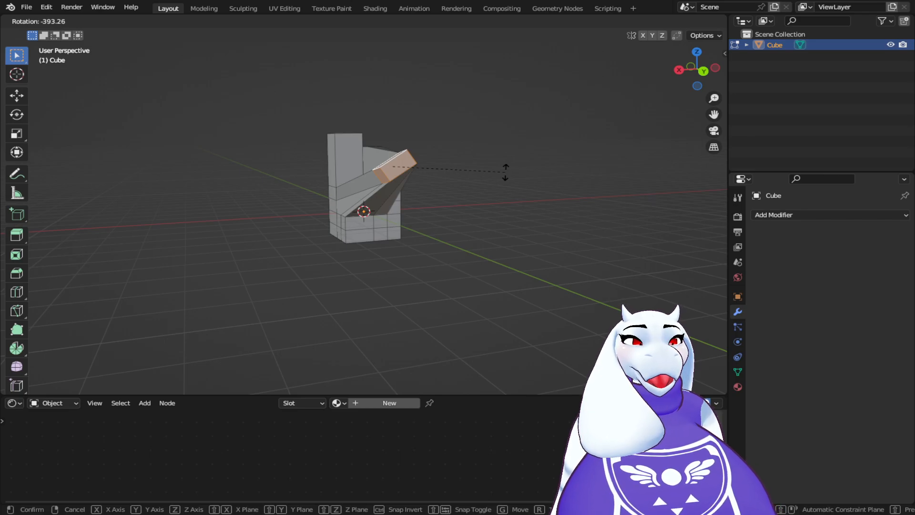
pyautogui.press('x')
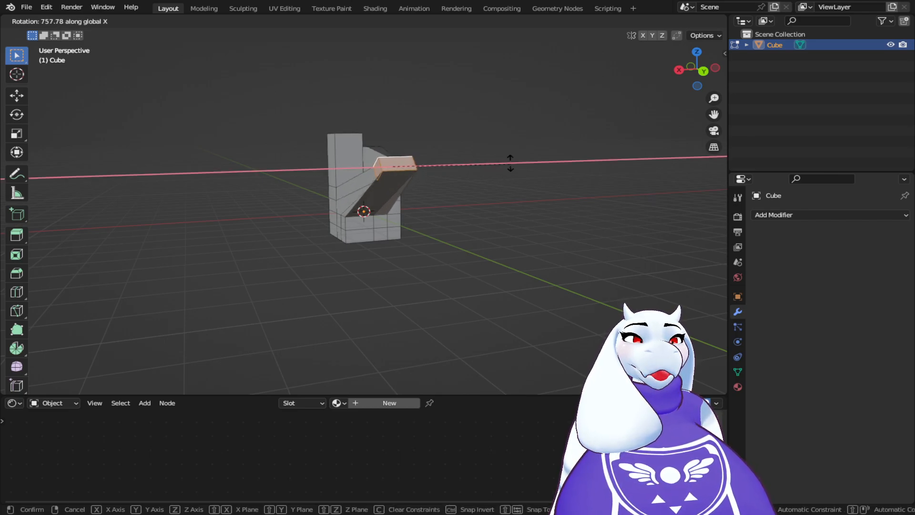
pyautogui.press('z')
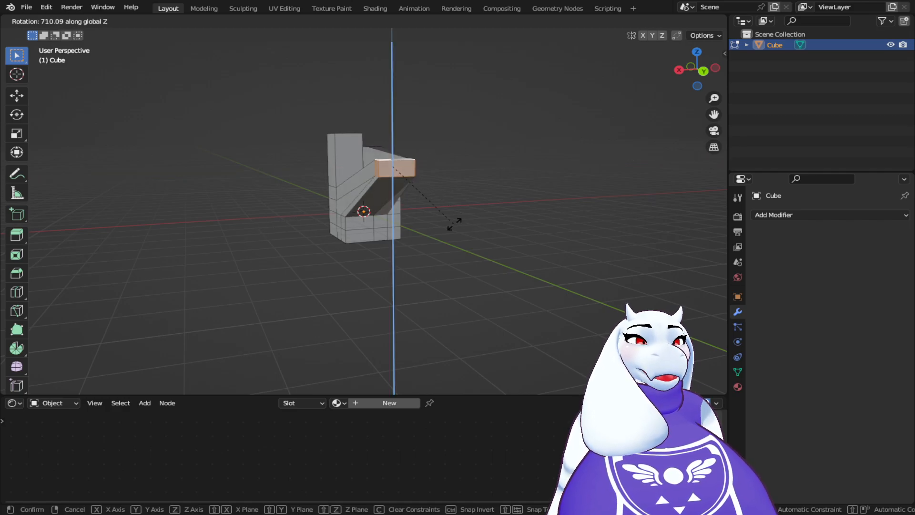
pyautogui.hotkey('shift', 'z')
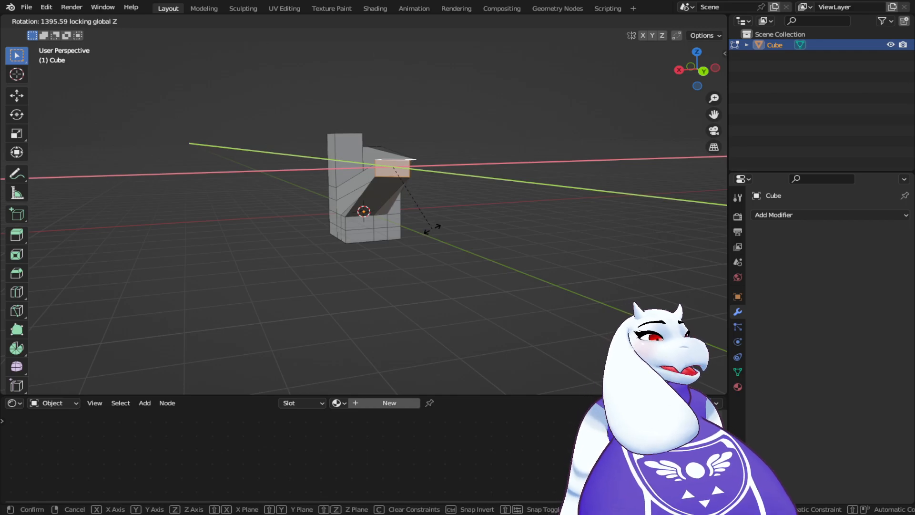
pyautogui.hotkey('shift', 'y')
pyautogui.hotkey('shift', 'y')
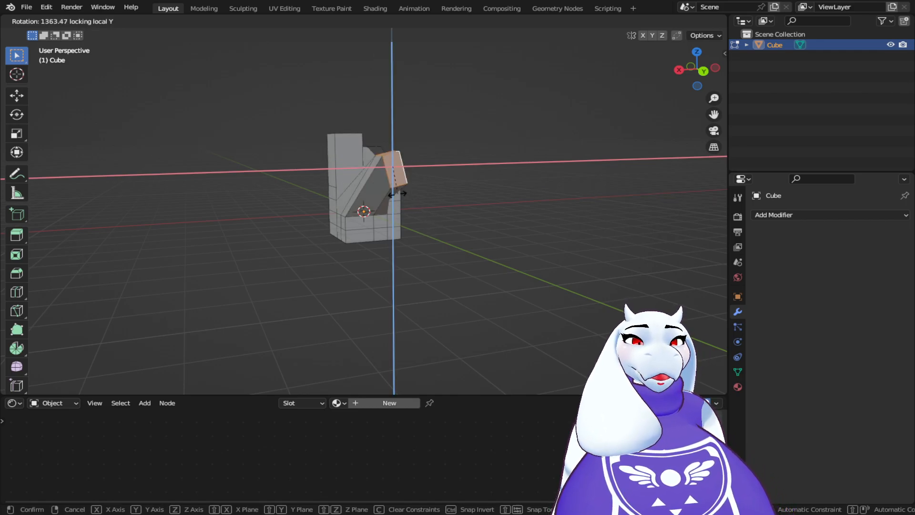
pyautogui.rightClick(393, 161)
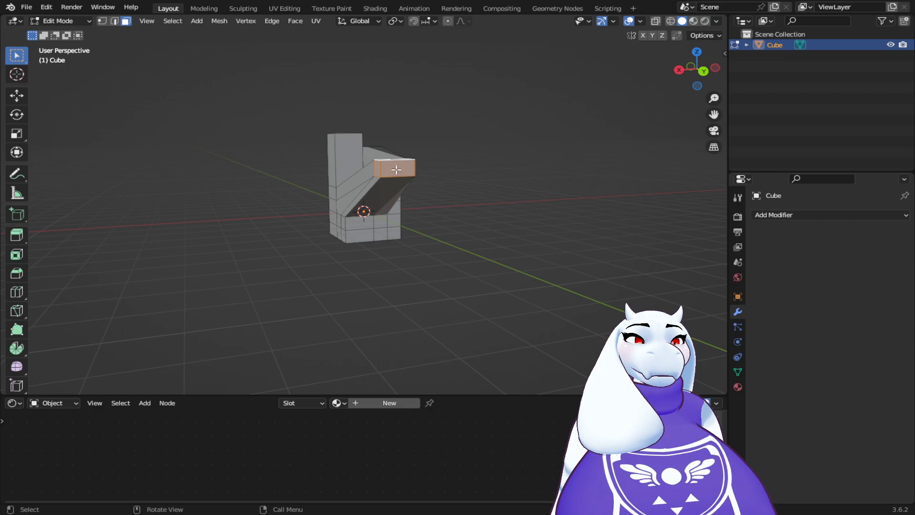
# Return to Object Mode and delete the cube from the scene
pyautogui.click(61, 22)
pyautogui.click(73, 28)
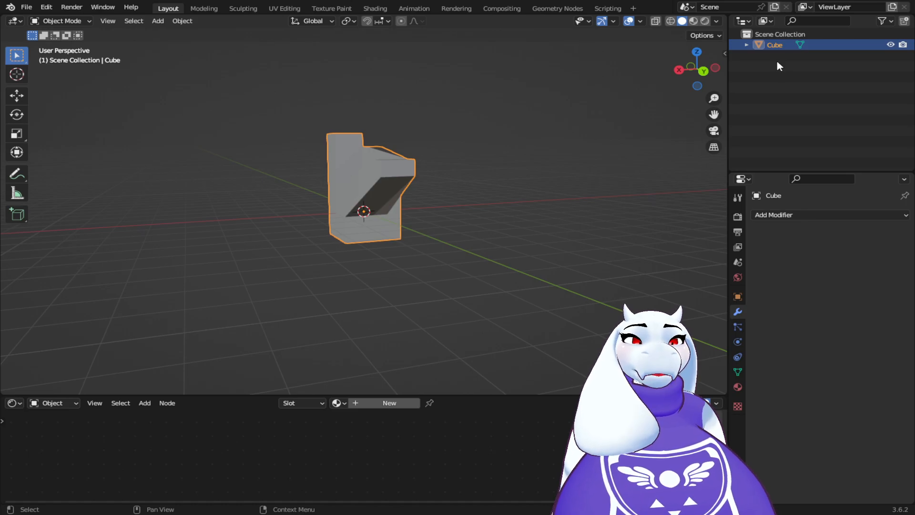
pyautogui.press('Delete')
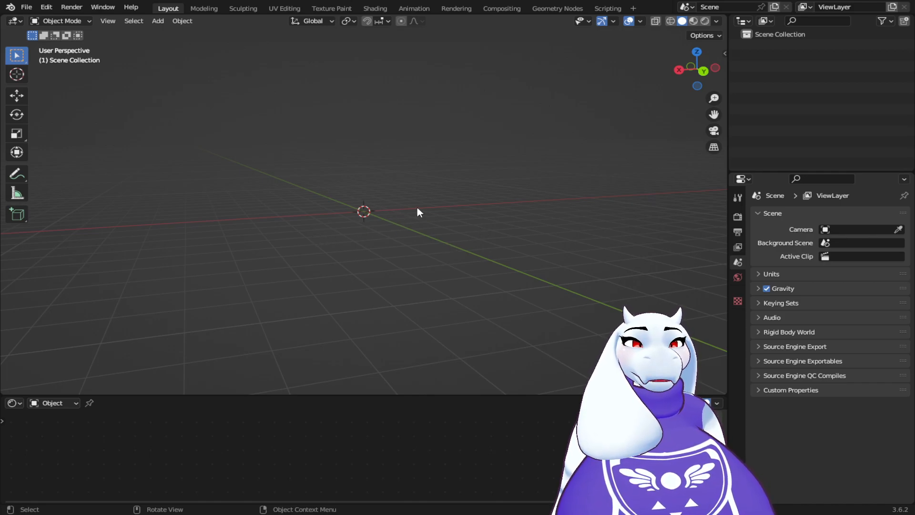
# Add a mesh circle at the origin and set its vertex count to 10
pyautogui.click(155, 22)
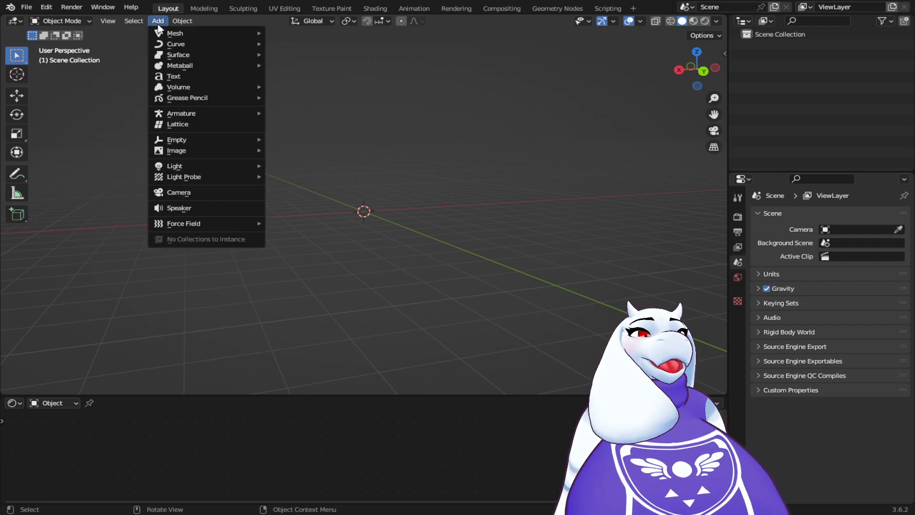
pyautogui.moveTo(168, 35)
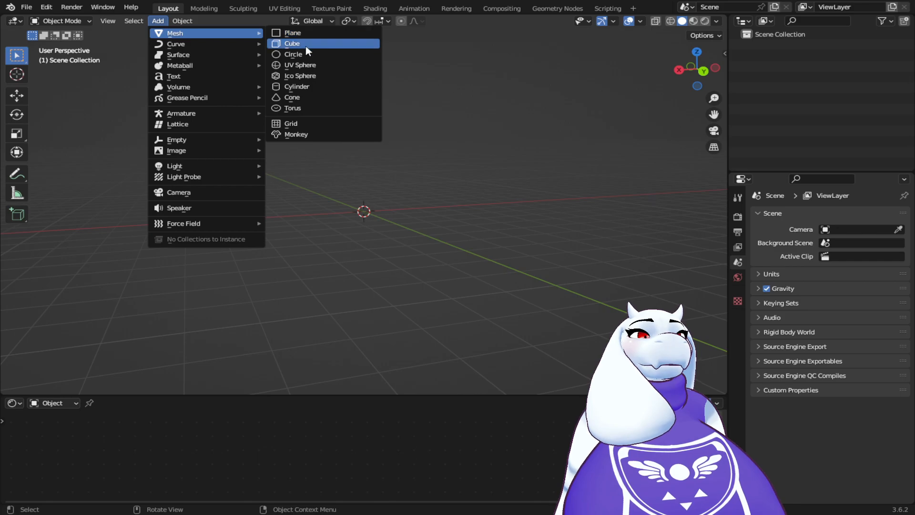
pyautogui.click(313, 55)
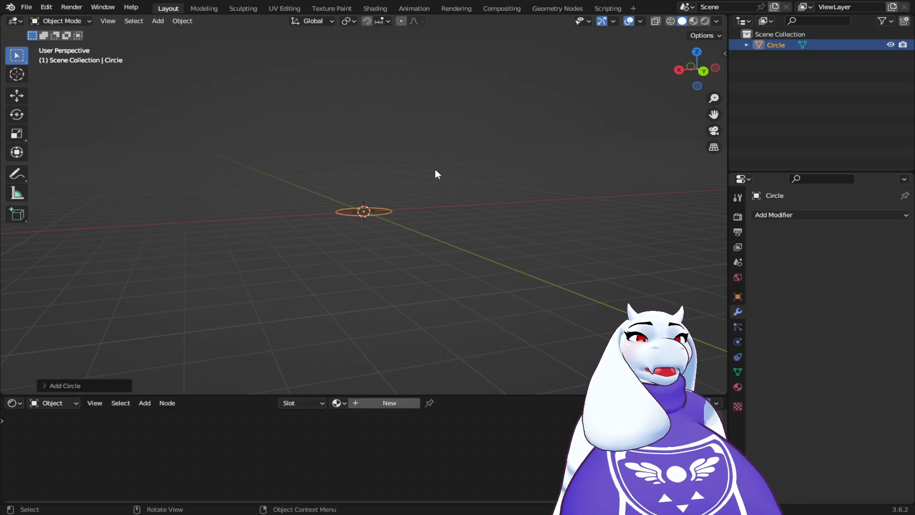
pyautogui.moveTo(387, 231); pyautogui.dragTo(394, 257, button='middle')
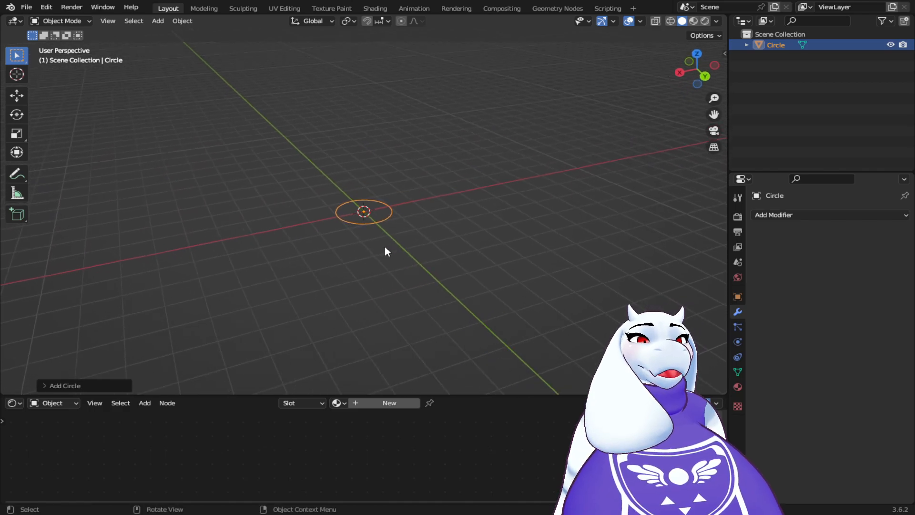
pyautogui.click(42, 385)
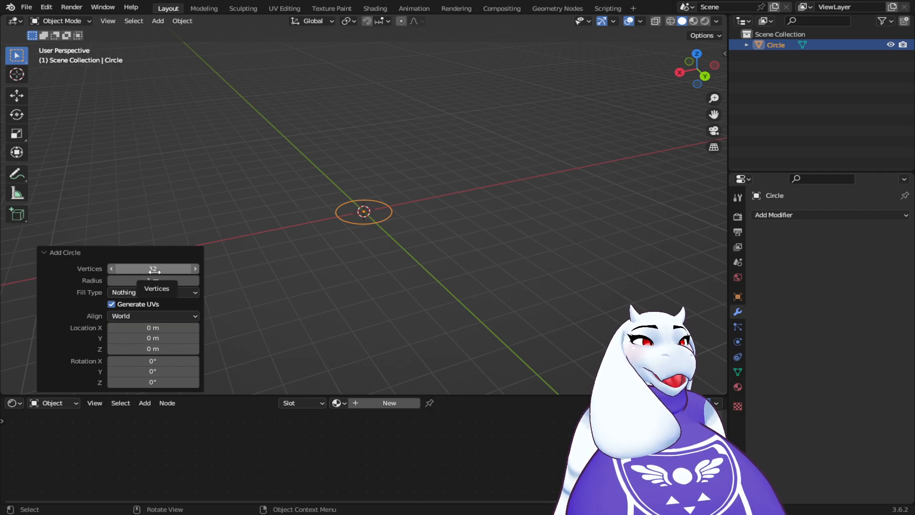
pyautogui.moveTo(152, 268); pyautogui.dragTo(361, 270)
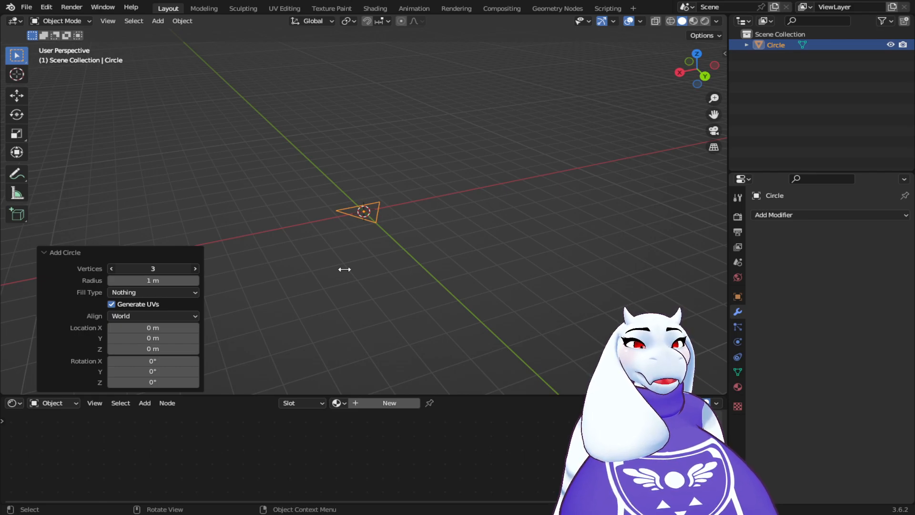
pyautogui.moveTo(344, 269); pyautogui.dragTo(348, 270)
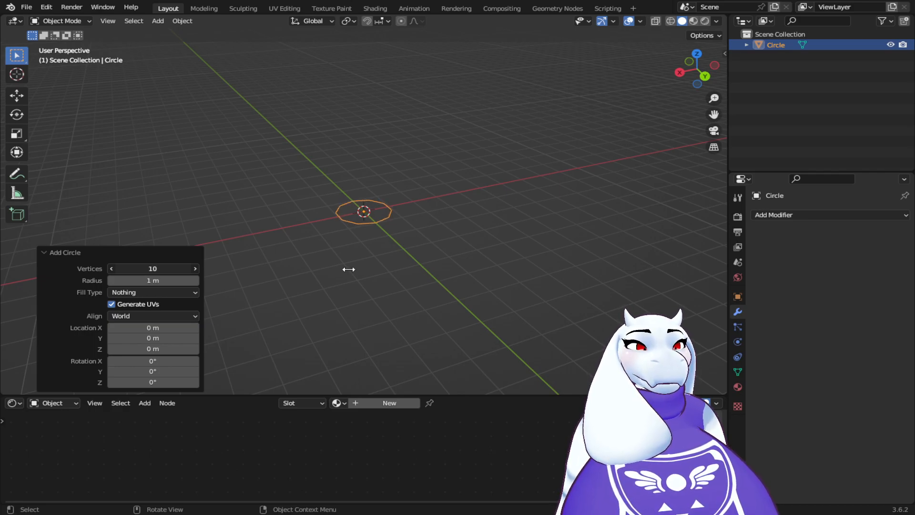
pyautogui.moveTo(348, 269); pyautogui.dragTo(349, 270)
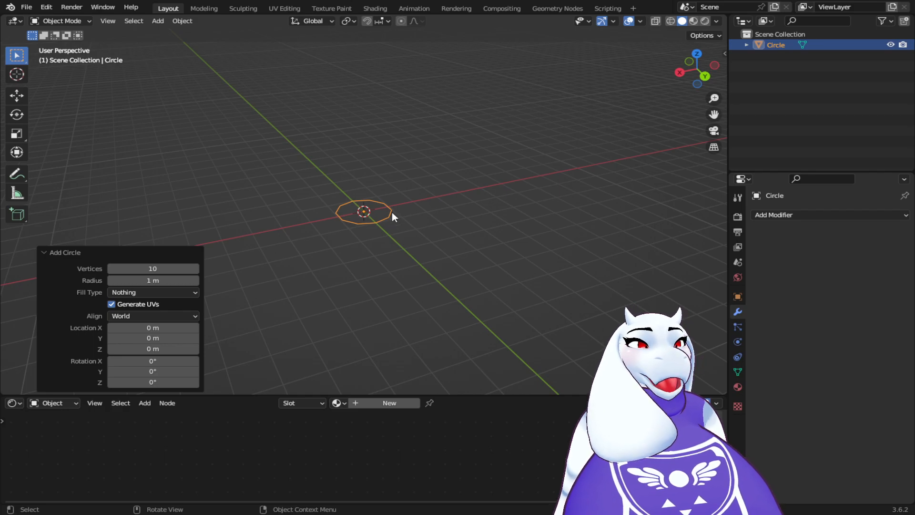
# Enter Edit Mode on the circle and fill its outline with a single face
pyautogui.click(79, 21)
pyautogui.click(76, 45)
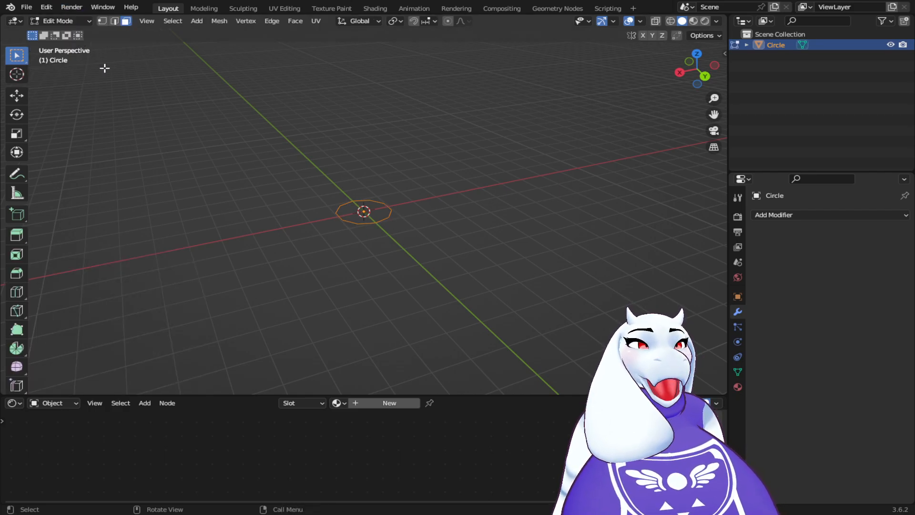
pyautogui.moveTo(390, 244)
pyautogui.mouseDown(button='middle')
pyautogui.moveTo(454, 220)
pyautogui.moveTo(395, 237)
pyautogui.moveTo(353, 233)
pyautogui.moveTo(470, 225)
pyautogui.moveTo(402, 241)
pyautogui.mouseUp(button='middle')
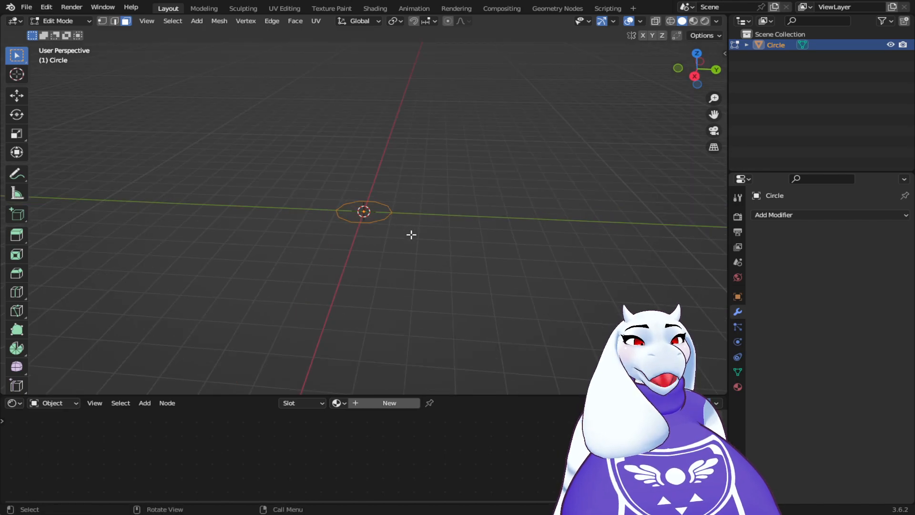
pyautogui.moveTo(407, 231); pyautogui.dragTo(408, 231, button='middle')
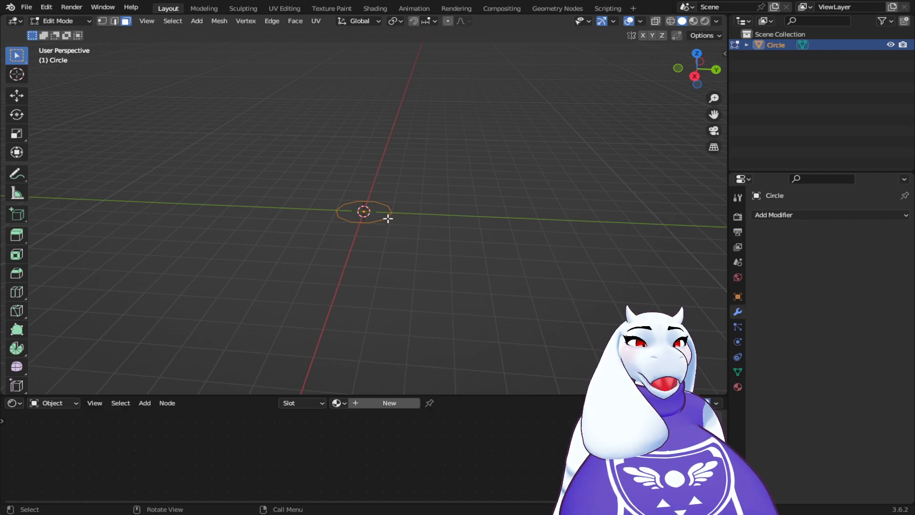
pyautogui.press('f')
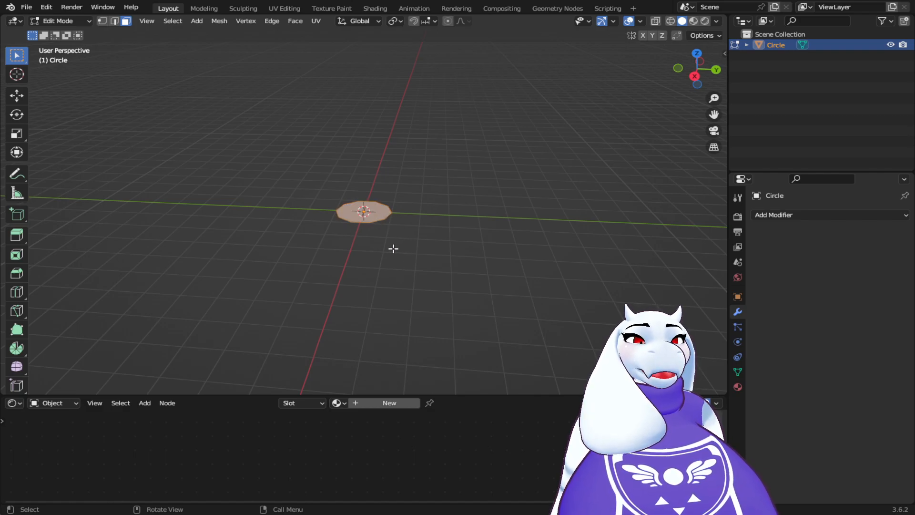
# Extrude the filled circle face upward about 0.95 m to give it thickness
pyautogui.moveTo(419, 257); pyautogui.dragTo(414, 240, button='middle')
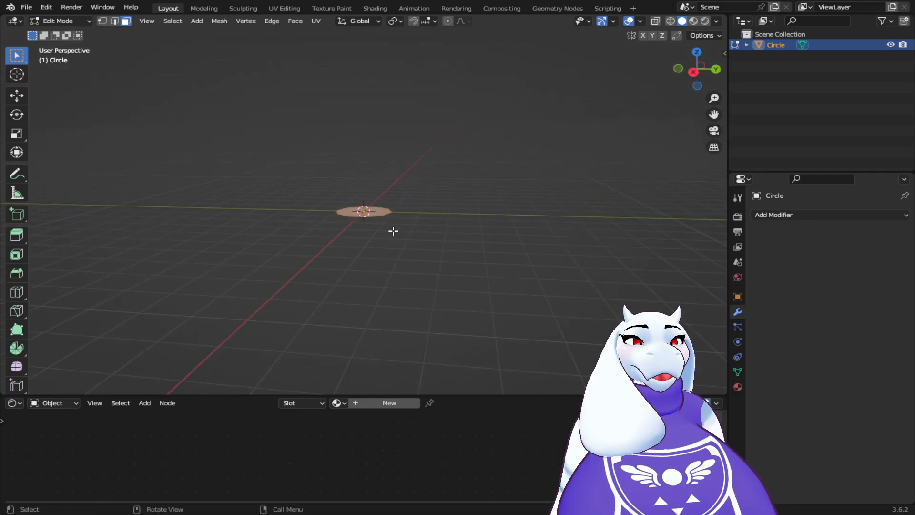
pyautogui.press('e')
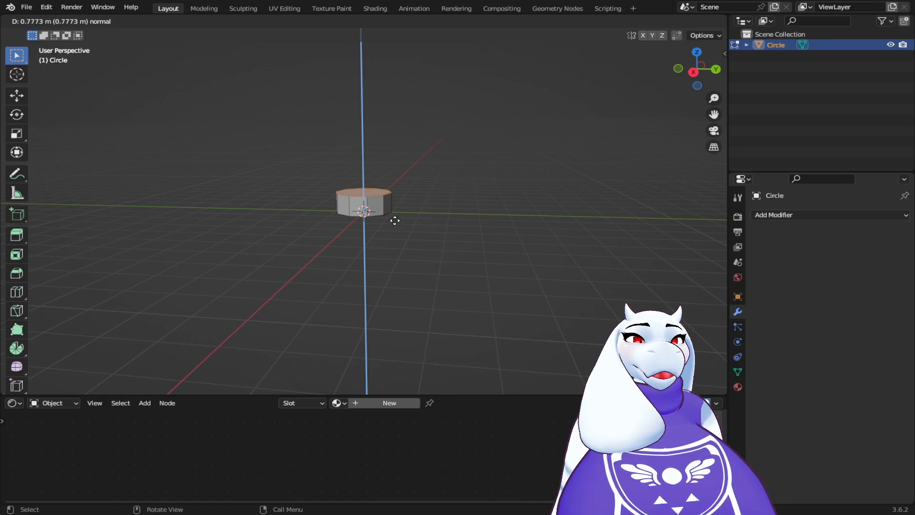
pyautogui.click(394, 217)
pyautogui.moveTo(395, 239); pyautogui.dragTo(417, 233, button='middle')
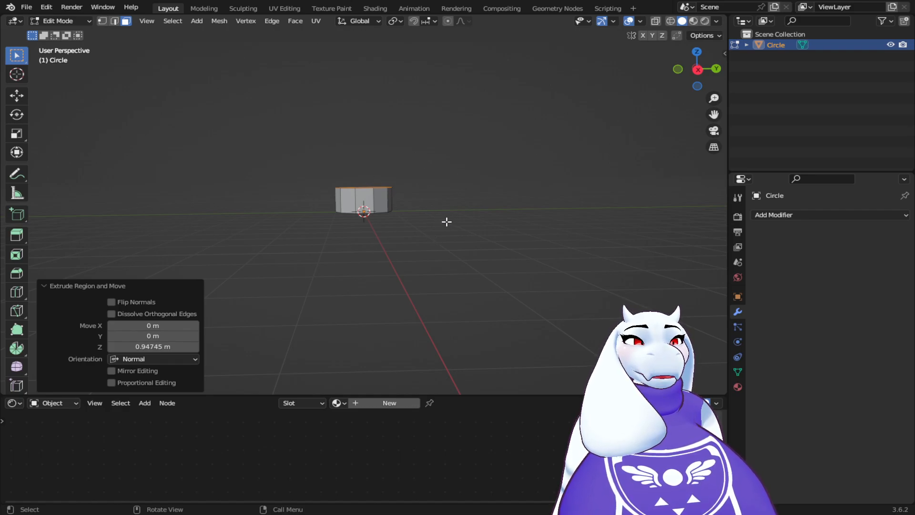
# Extrude the top face upward about 0.87 m and scale it up by a factor of about 1.19
pyautogui.moveTo(445, 239); pyautogui.dragTo(339, 253, button='middle')
pyautogui.press('e')
pyautogui.click(384, 224)
pyautogui.press('s')
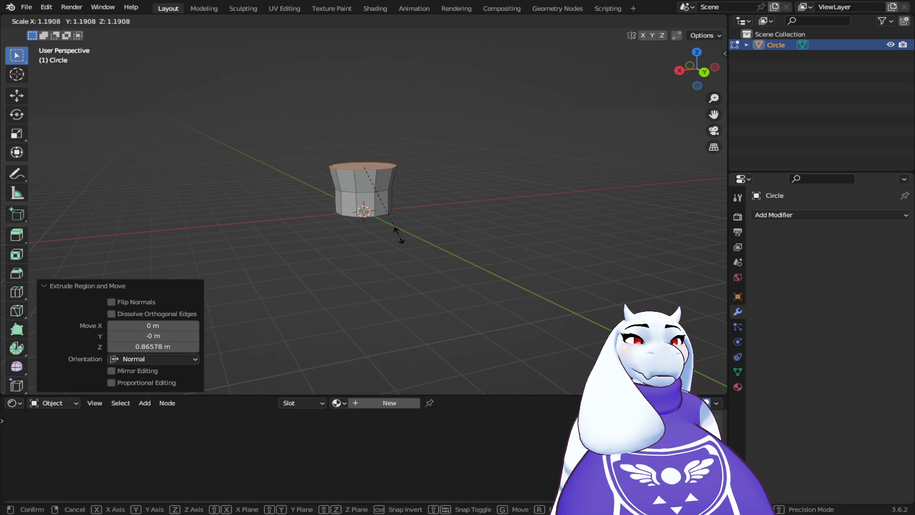
pyautogui.click(398, 236)
pyautogui.moveTo(390, 247); pyautogui.dragTo(388, 245, button='middle')
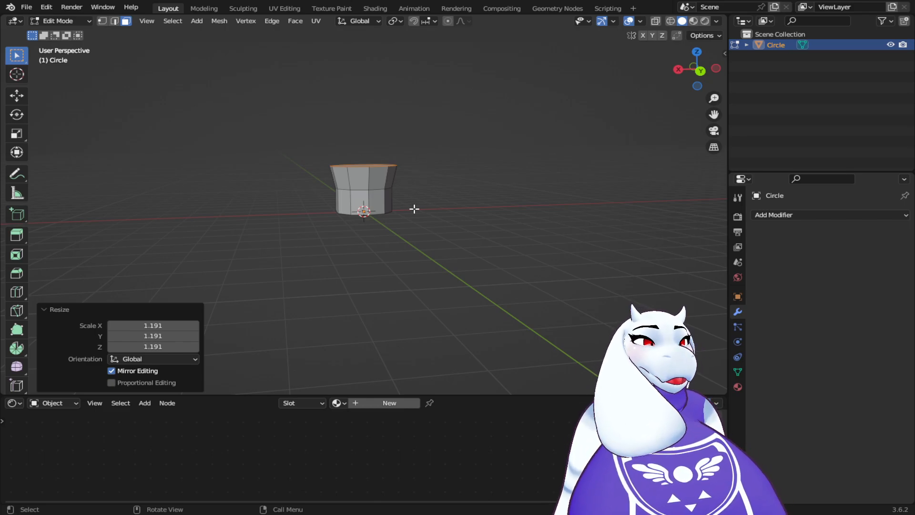
pyautogui.press('g')
pyautogui.press('y')
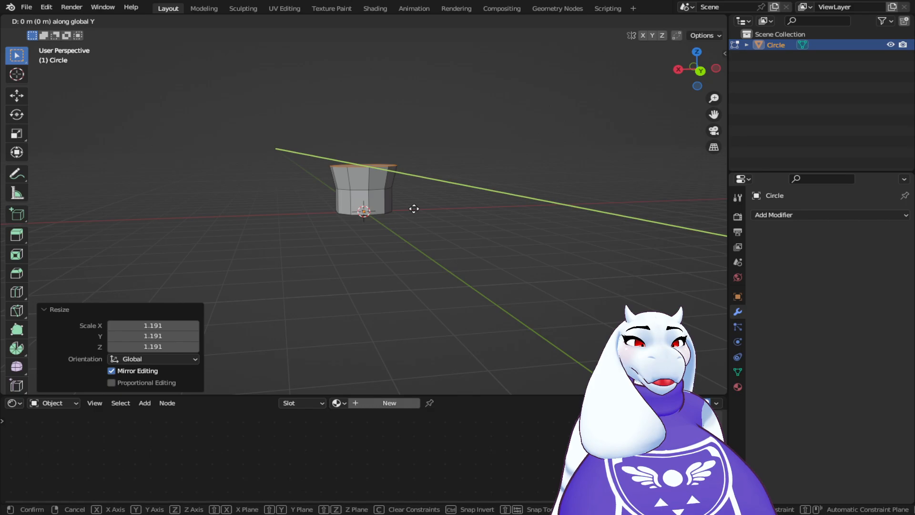
pyautogui.rightClick(414, 209)
pyautogui.moveTo(414, 206); pyautogui.dragTo(509, 213, button='middle')
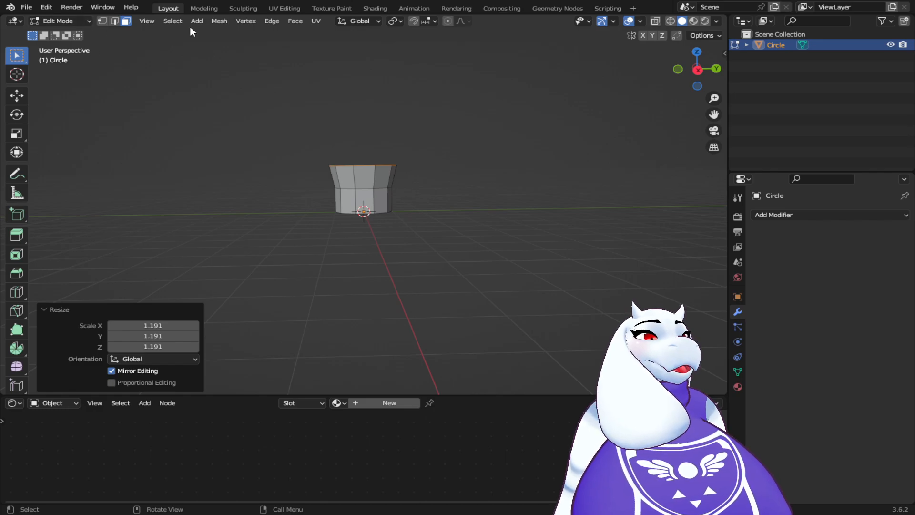
pyautogui.click(154, 22)
pyautogui.press('Escape')
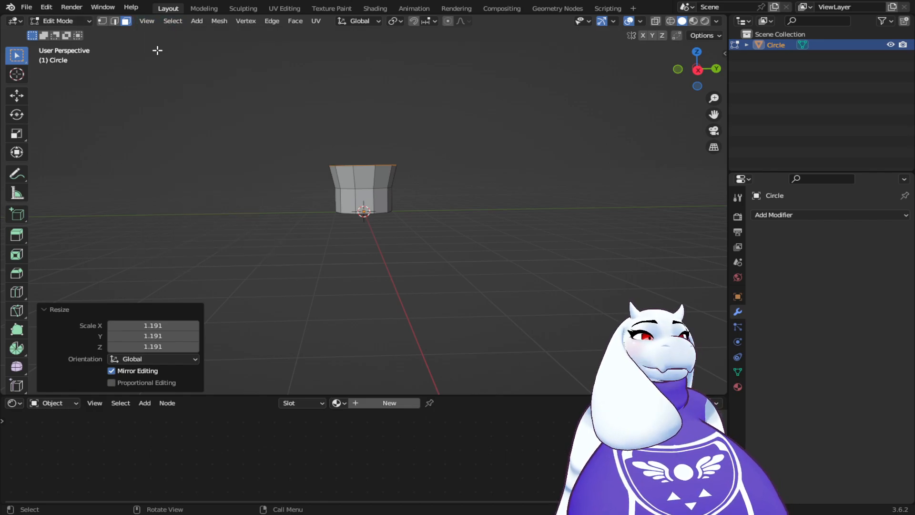
# Switch to the right orthographic view and shift the top face about 0.17 m along the Y axis
pyautogui.click(150, 21)
pyautogui.moveTo(222, 153)
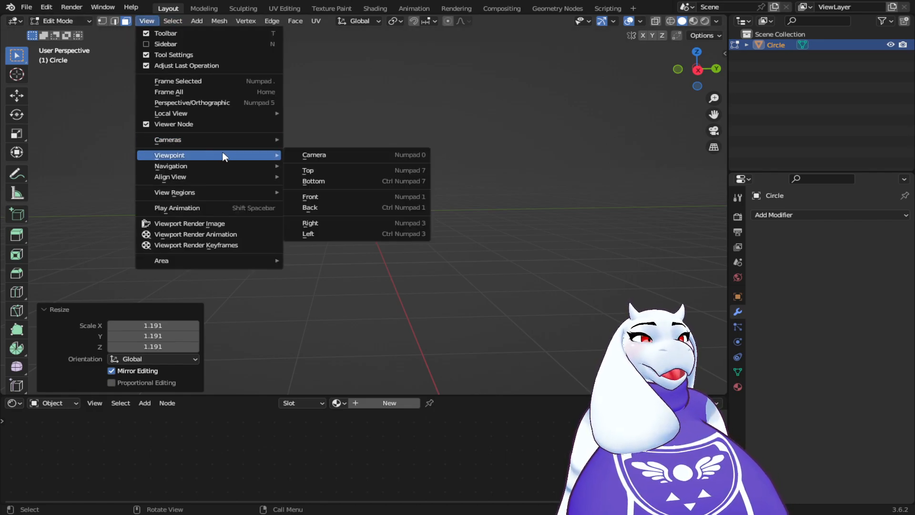
pyautogui.click(322, 223)
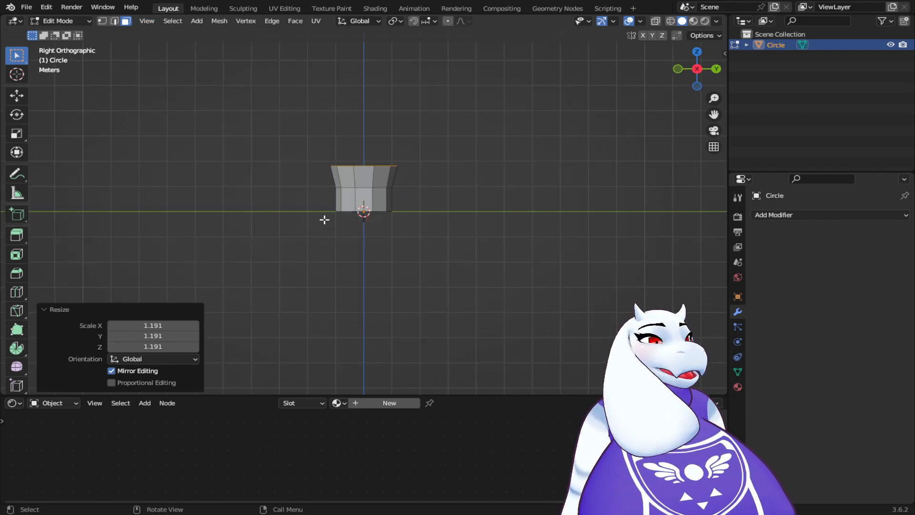
pyautogui.press('g')
pyautogui.press('y')
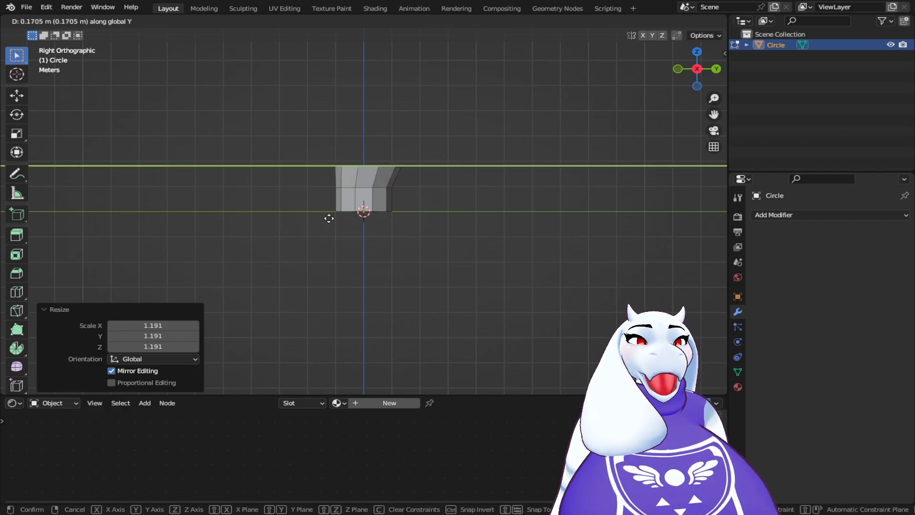
pyautogui.click(329, 219)
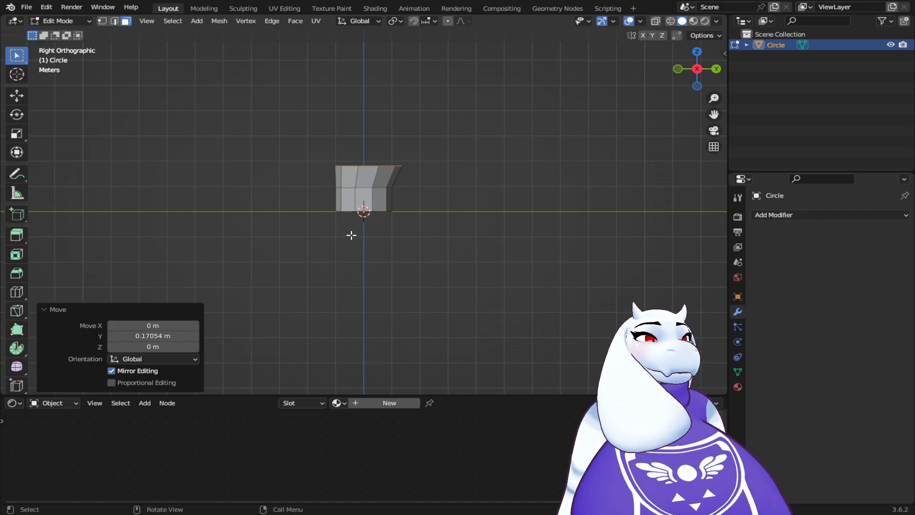
# Extrude the top face upward about 1.17 m and scale it up by a factor of about 1.16
pyautogui.press('e')
pyautogui.click(349, 206)
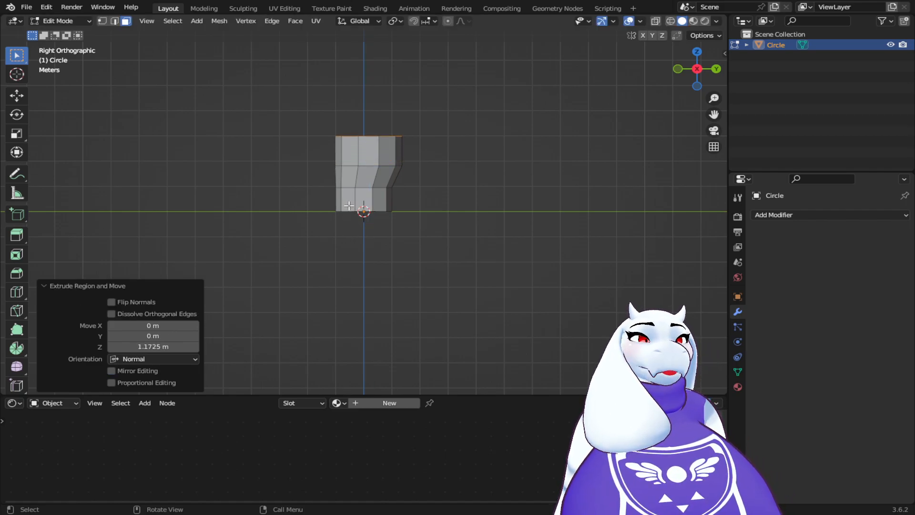
pyautogui.press('s')
pyautogui.click(376, 227)
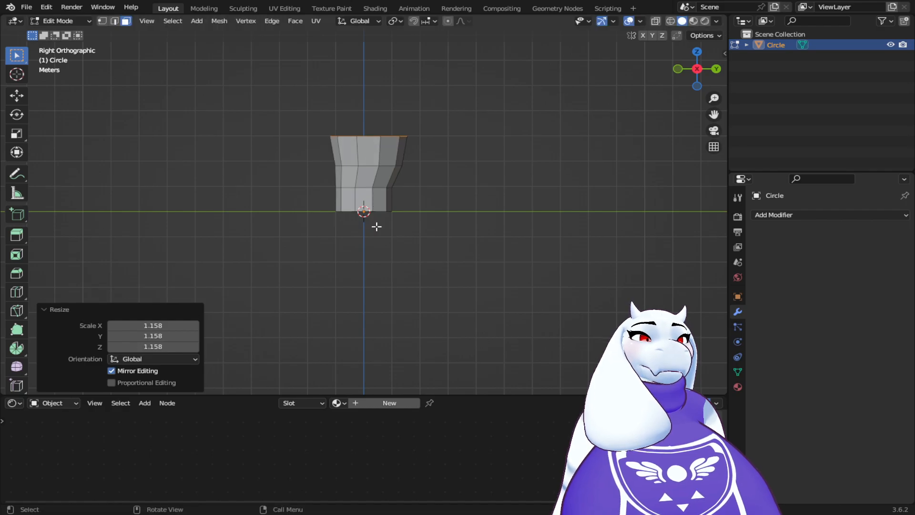
# Move the enlarged top face about 0.17 m along Y so its negative-Y side lines up with the sections below
pyautogui.press('g')
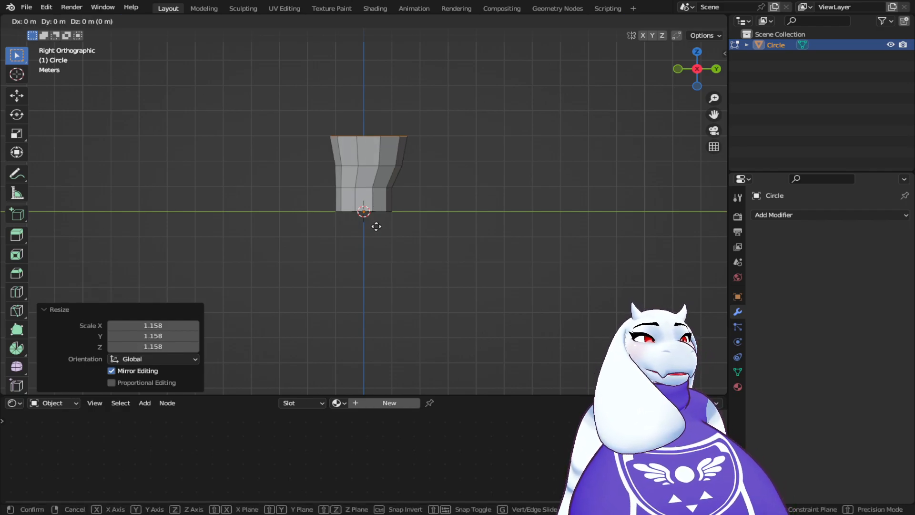
pyautogui.press('y')
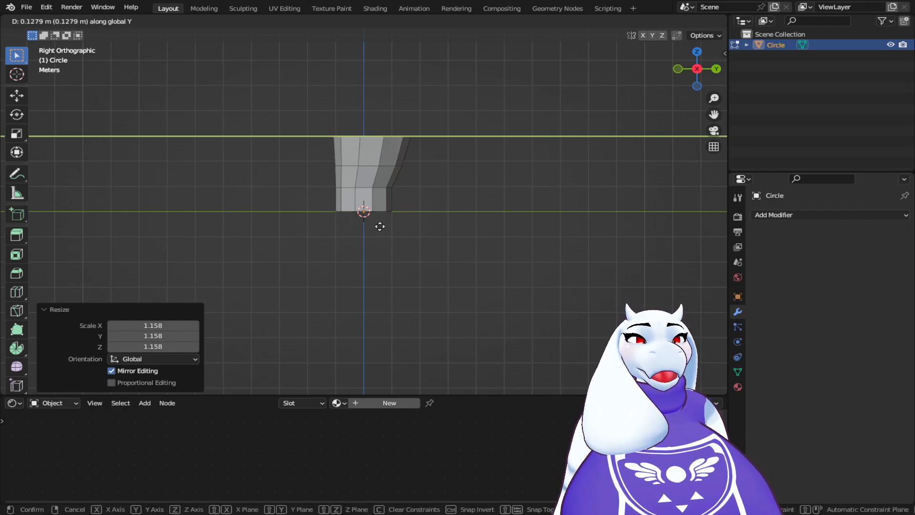
pyautogui.click(381, 226)
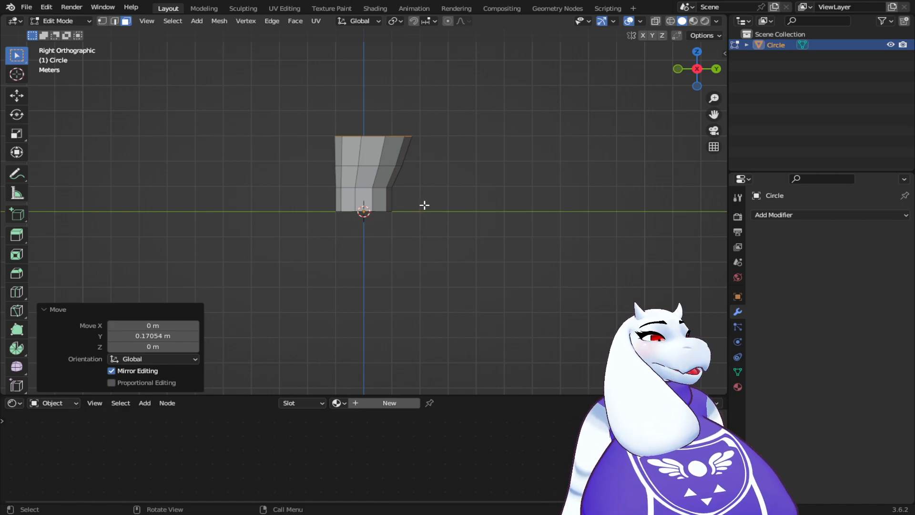
# Extrude the top face upward about 1.22 m and scale it down by a factor of about 0.83
pyautogui.press('e')
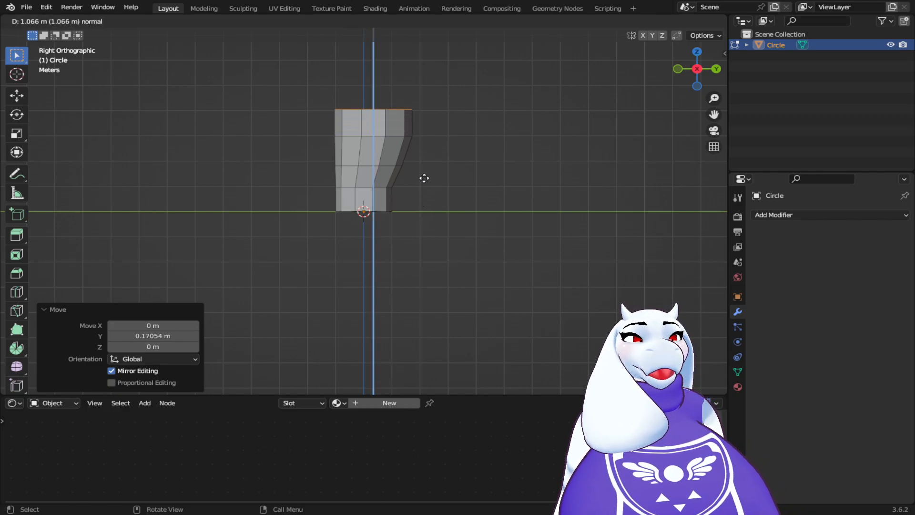
pyautogui.click(426, 176)
pyautogui.press('s')
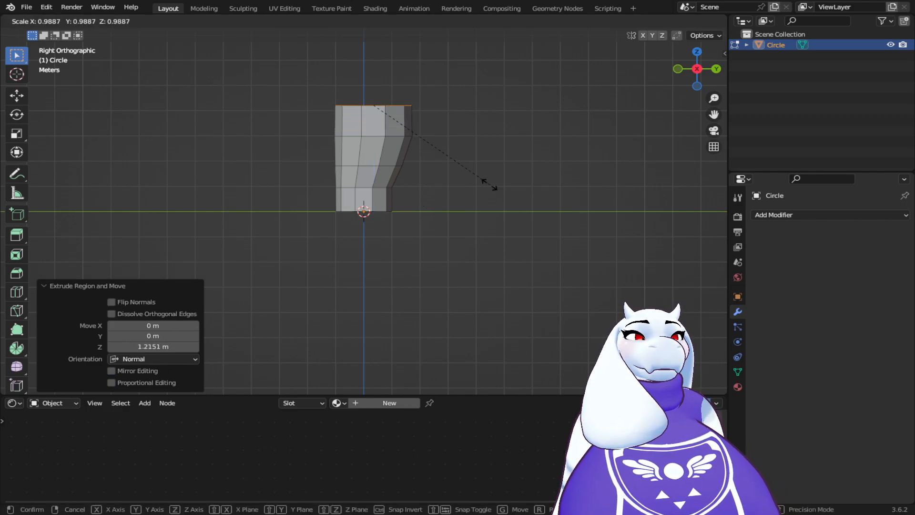
pyautogui.click(466, 179)
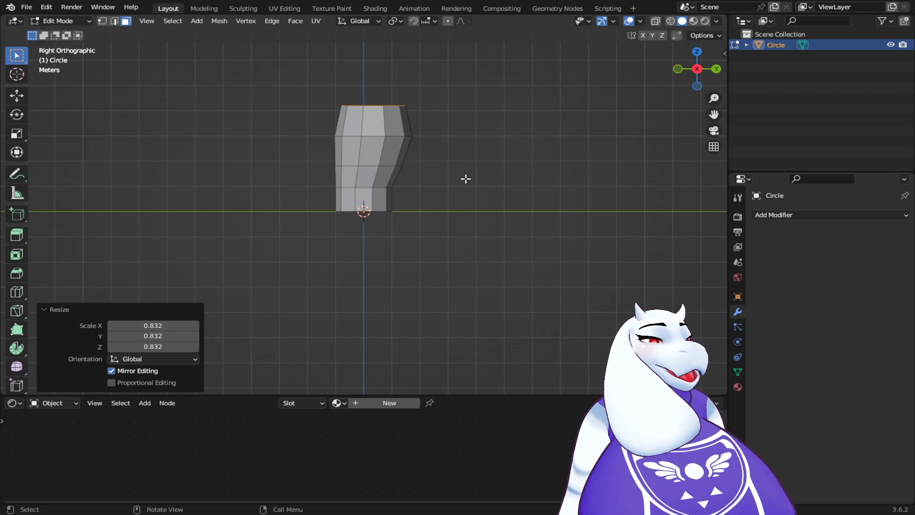
# Move the narrowed top face about -0.21 m along Y to keep the negative-Y side straight
pyautogui.press('g')
pyautogui.press('y')
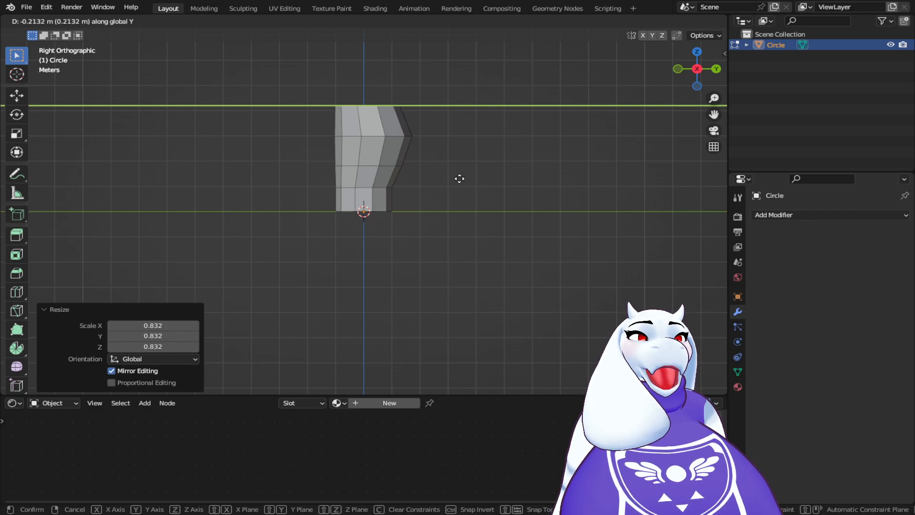
pyautogui.click(459, 178)
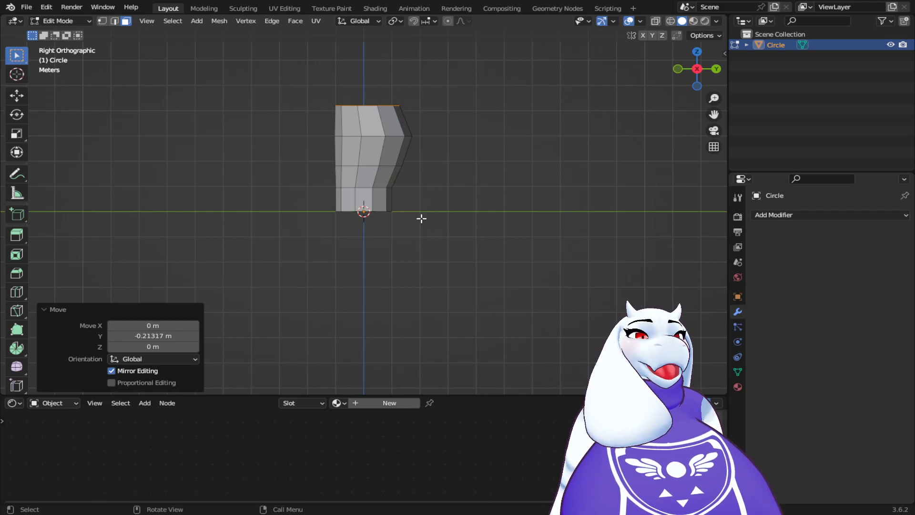
# Extrude the top face upward four times in thin sections of about 0.17 to 0.19 m each
pyautogui.press('e')
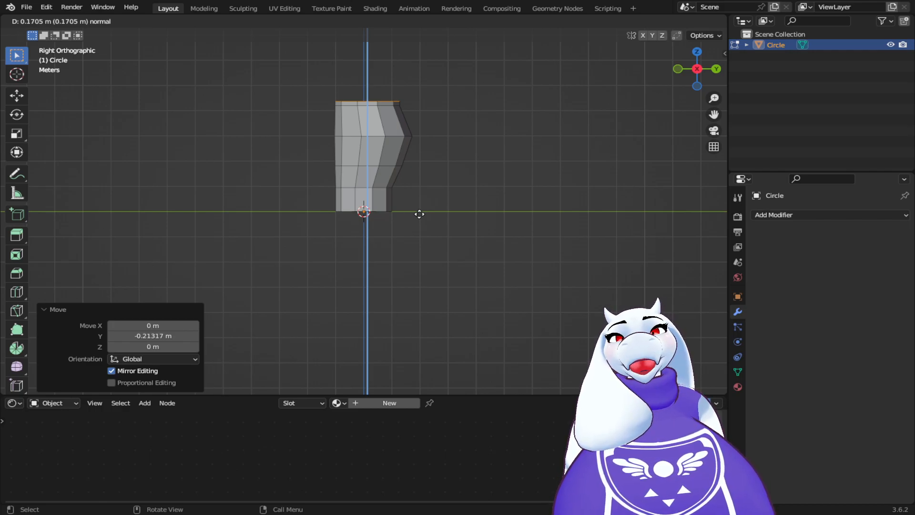
pyautogui.click(420, 214)
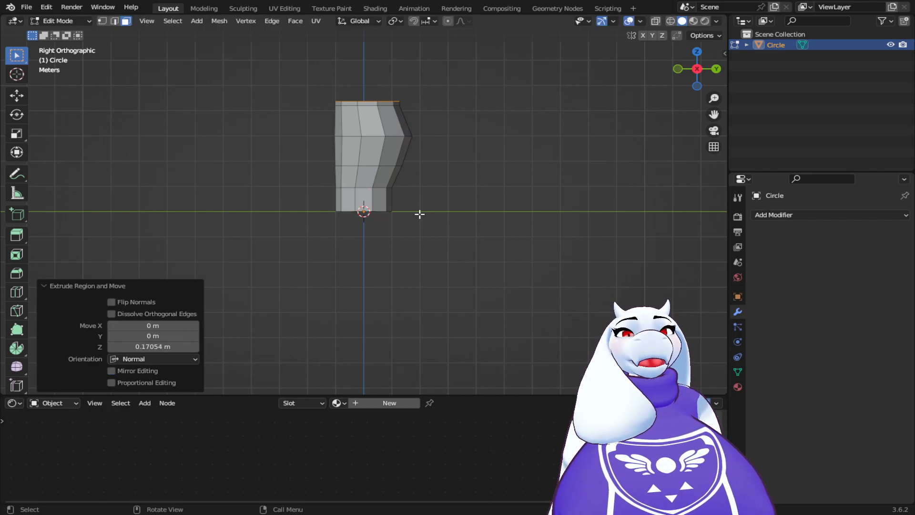
pyautogui.press('e')
pyautogui.click(421, 213)
pyautogui.press('e')
pyautogui.rightClick(423, 208)
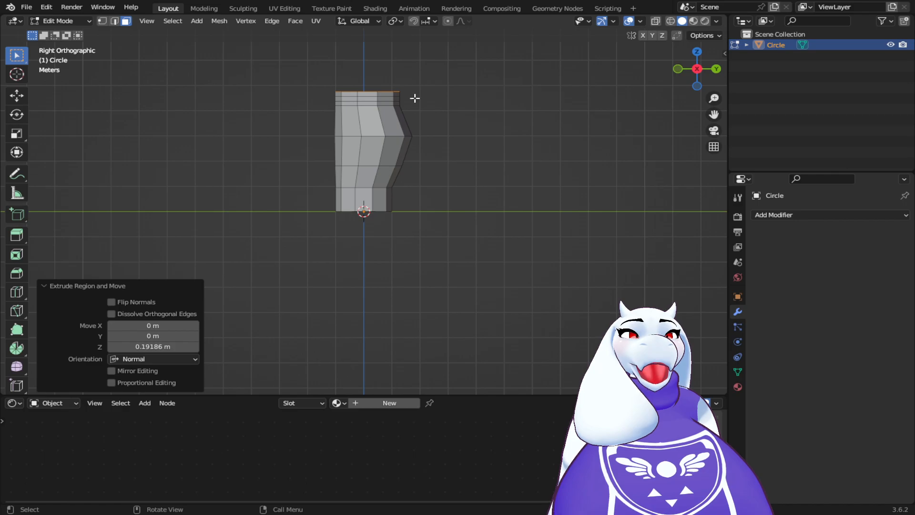
pyautogui.keyDown('shift'); pyautogui.moveTo(461, 115); pyautogui.dragTo(470, 200, button='middle'); pyautogui.keyUp('shift')
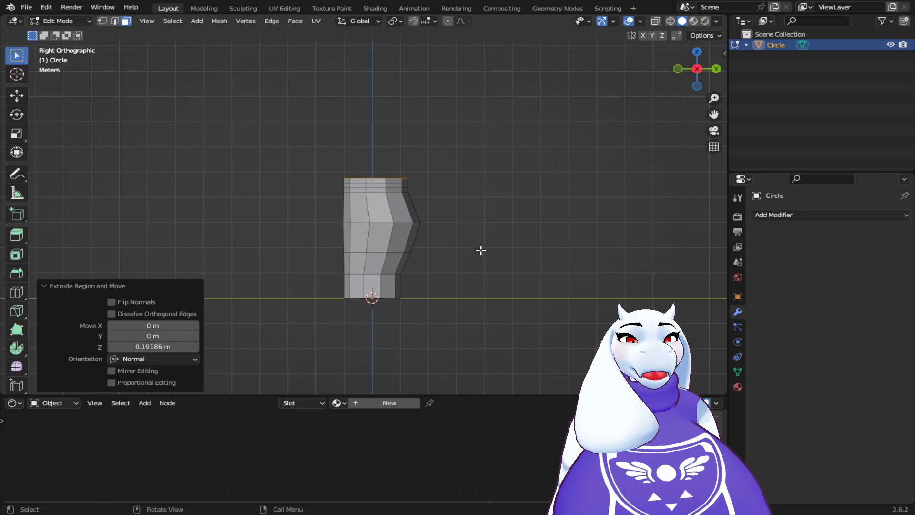
pyautogui.press('e')
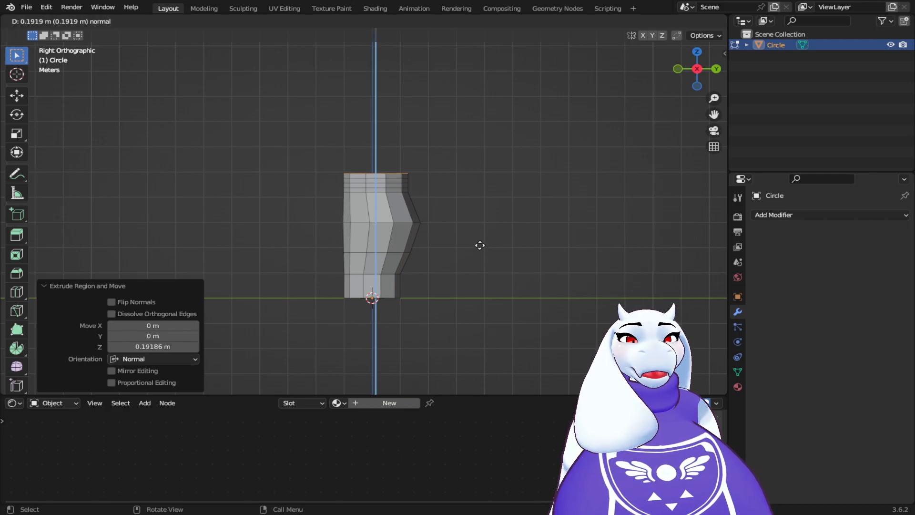
pyautogui.click(480, 245)
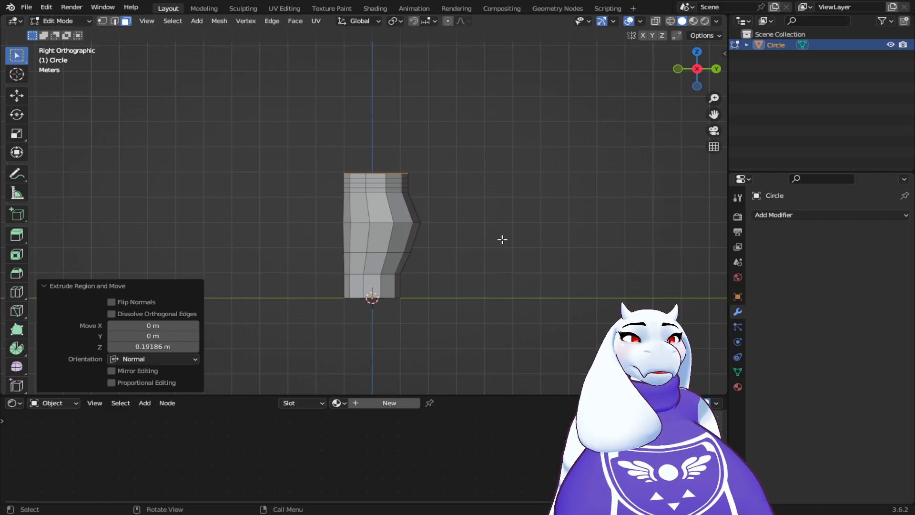
# Extrude the top face above the thin rings about 0.64 m and scale it up by about 1.13
pyautogui.press('e')
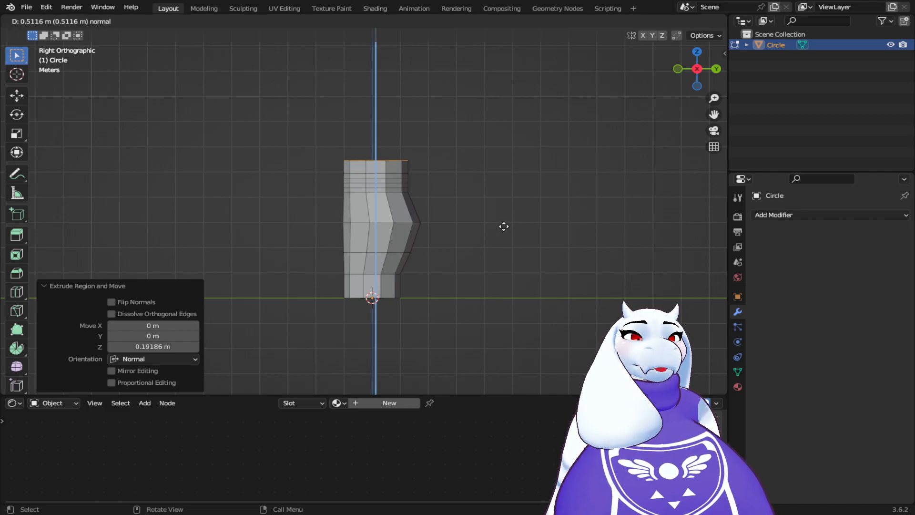
pyautogui.click(504, 223)
pyautogui.press('s')
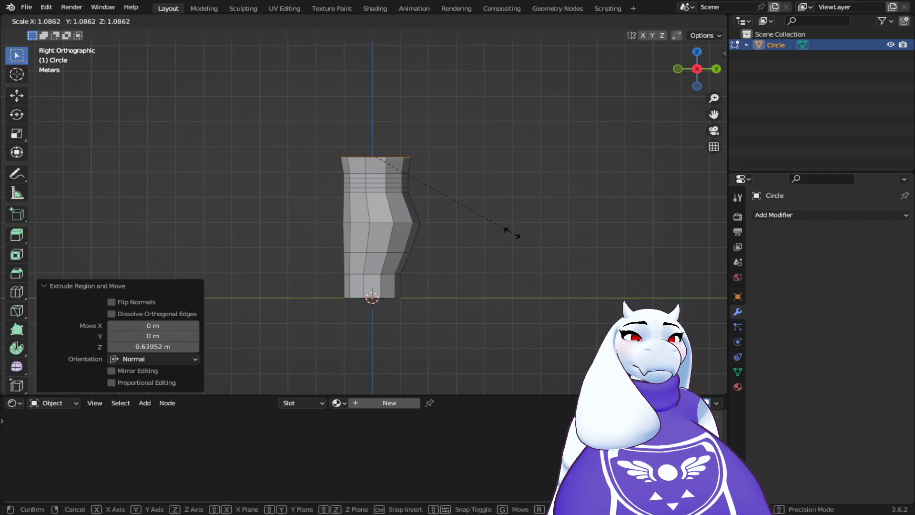
pyautogui.click(516, 238)
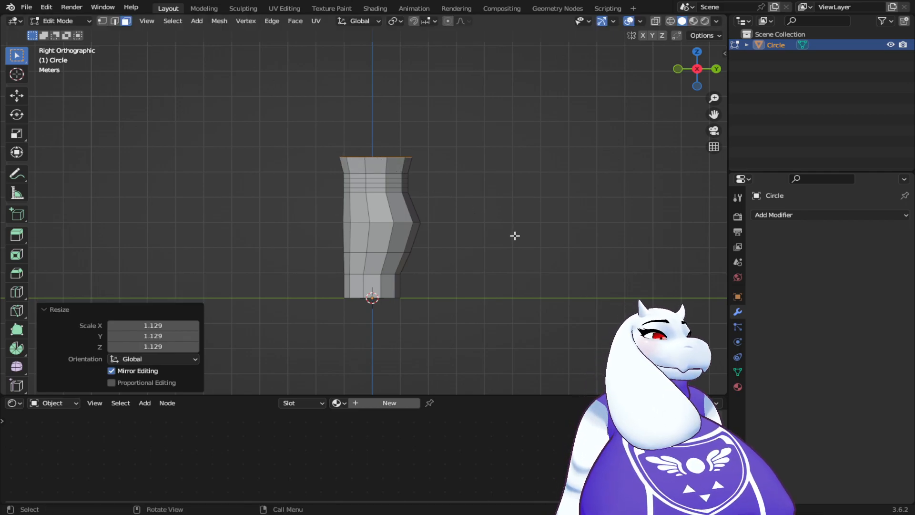
# Shift the flared top face about 0.04 m along the local Y axis
pyautogui.press('g')
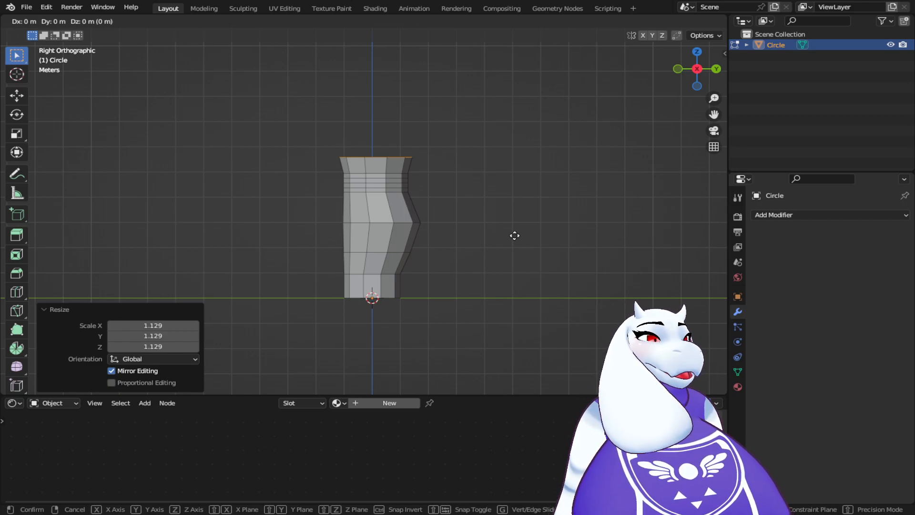
pyautogui.press('y')
pyautogui.press('y')
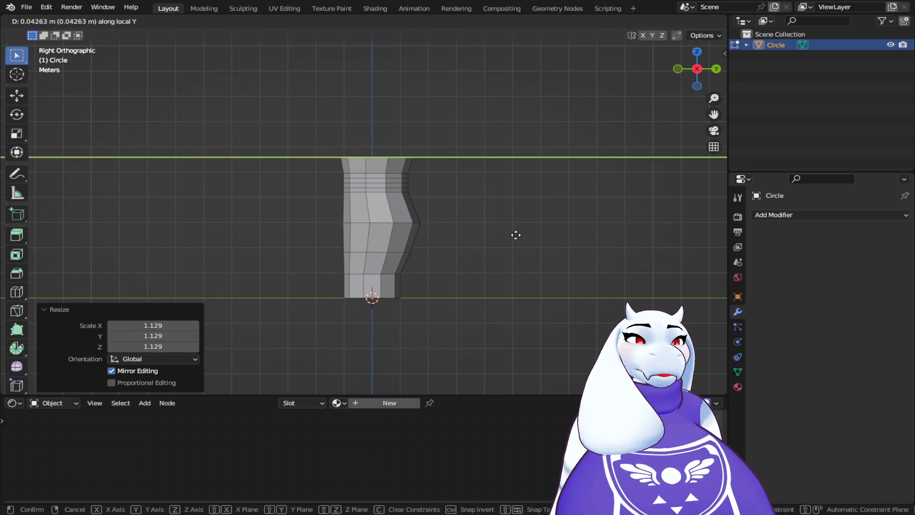
pyautogui.click(516, 235)
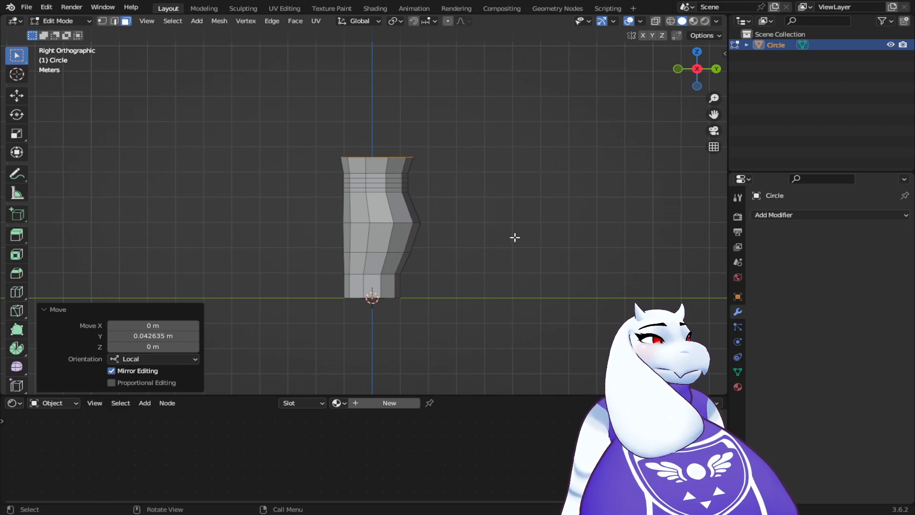
# Extrude another section from the top face and scale it up by a factor of about 1.14
pyautogui.press('e')
pyautogui.click(512, 217)
pyautogui.press('s')
pyautogui.click(528, 232)
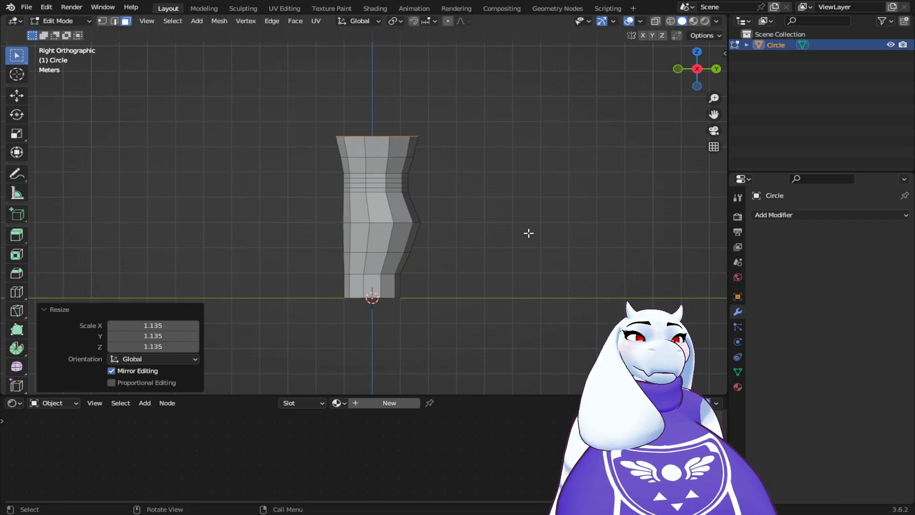
# Extrude the top face upward about 0.77 m and scale it up by a factor of about 1.08
pyautogui.press('e')
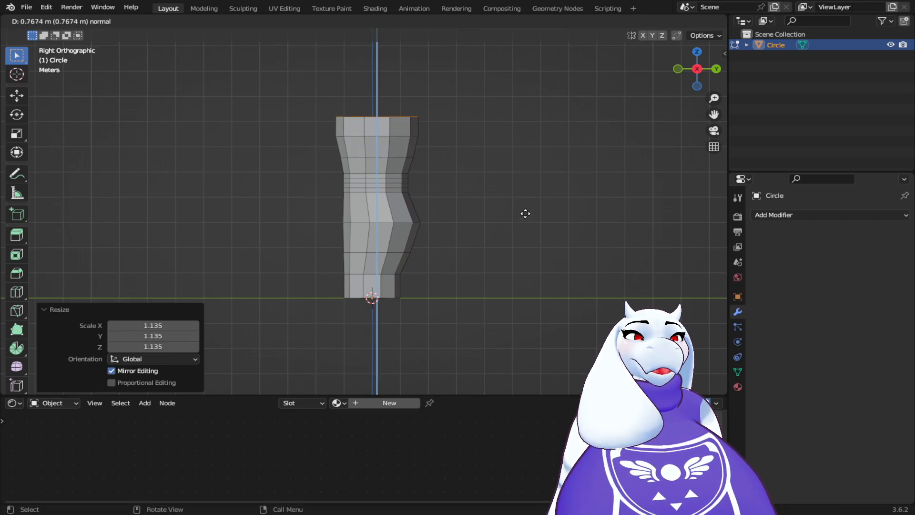
pyautogui.click(525, 214)
pyautogui.press('s')
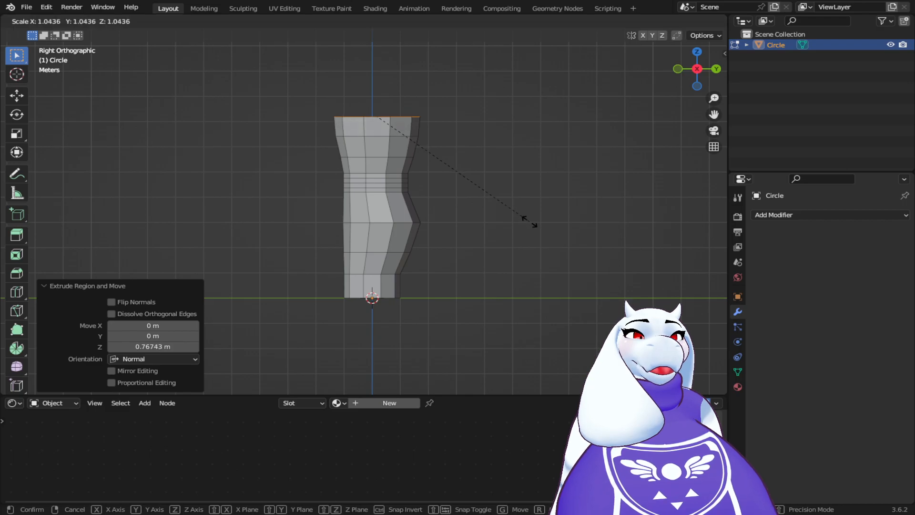
pyautogui.click(532, 228)
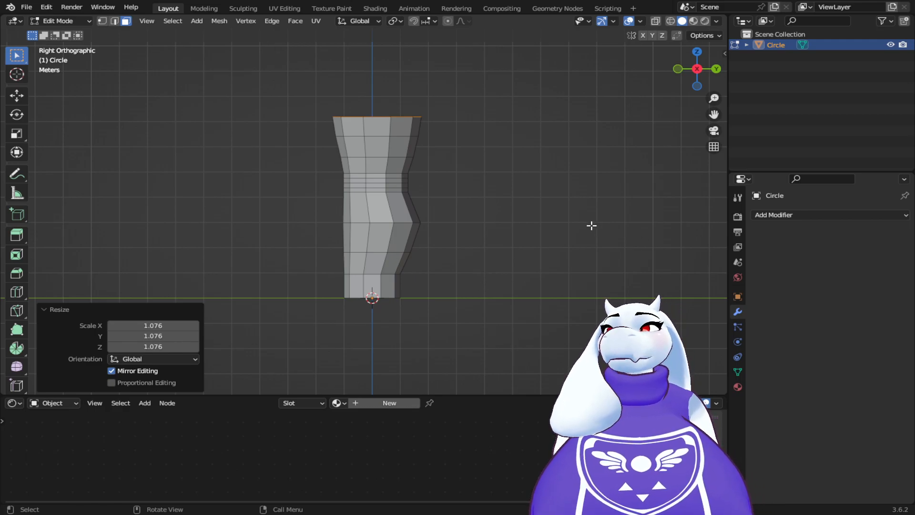
# Return to Object Mode and add a single-bone armature to the scene
pyautogui.moveTo(462, 259); pyautogui.dragTo(480, 266, button='middle')
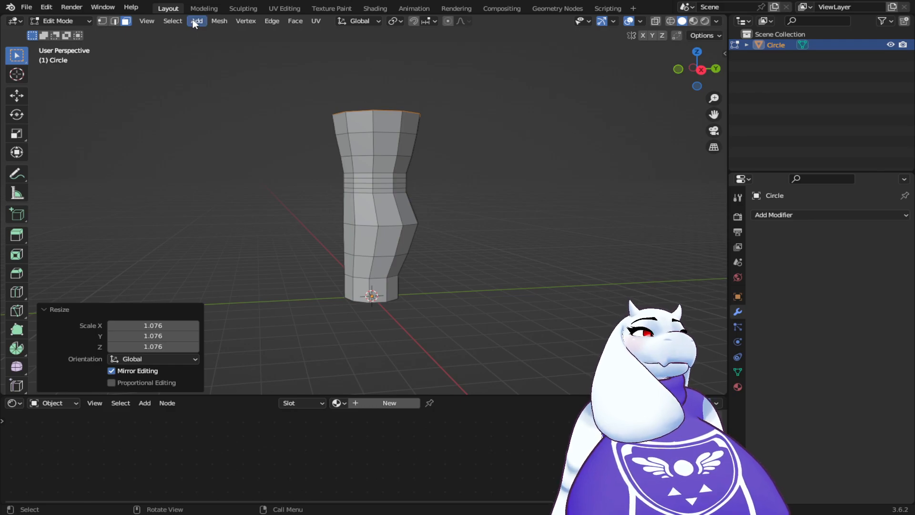
pyautogui.click(61, 20)
pyautogui.click(61, 31)
pyautogui.click(158, 20)
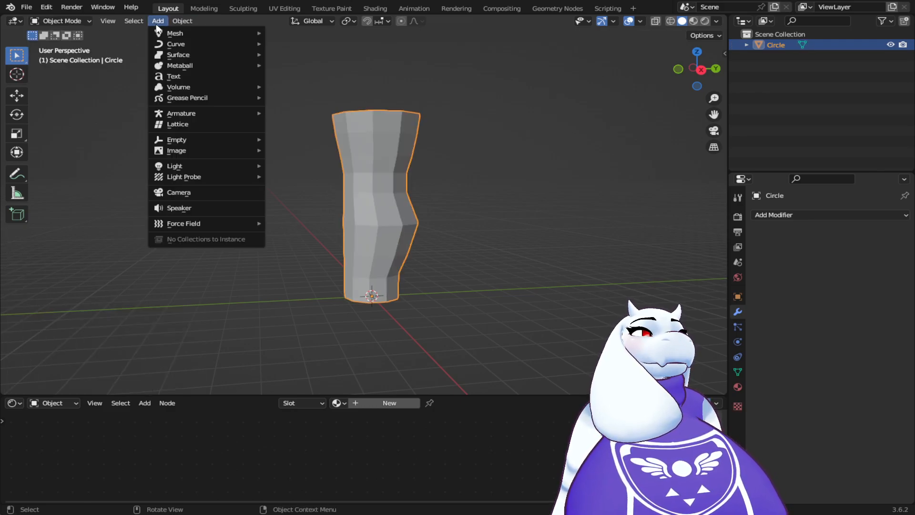
pyautogui.moveTo(180, 89)
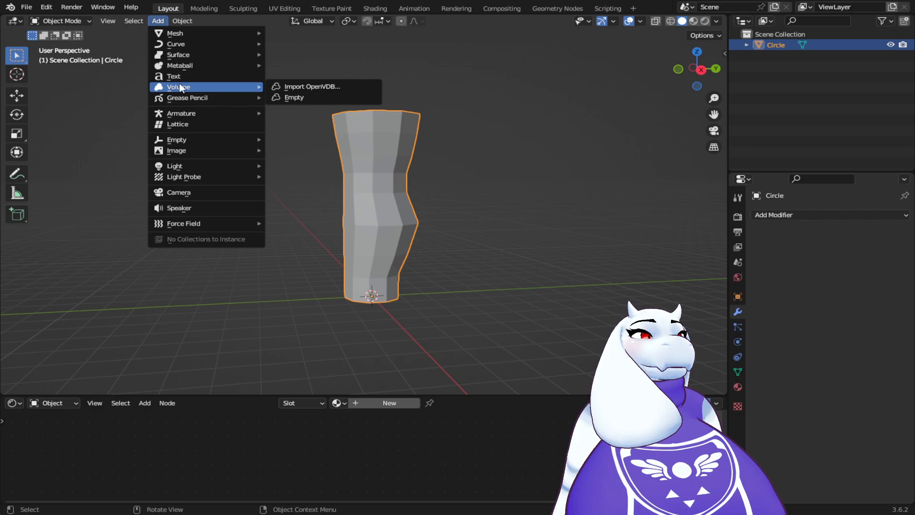
pyautogui.moveTo(184, 114)
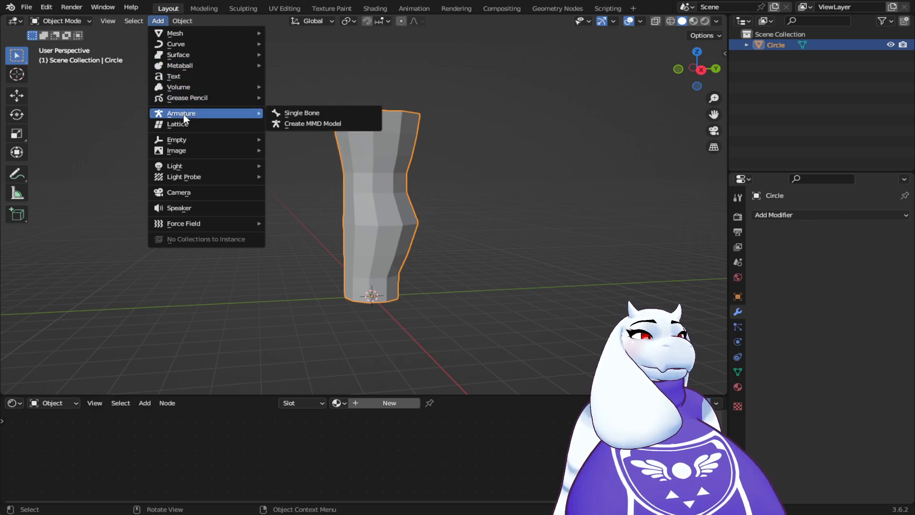
pyautogui.click(292, 114)
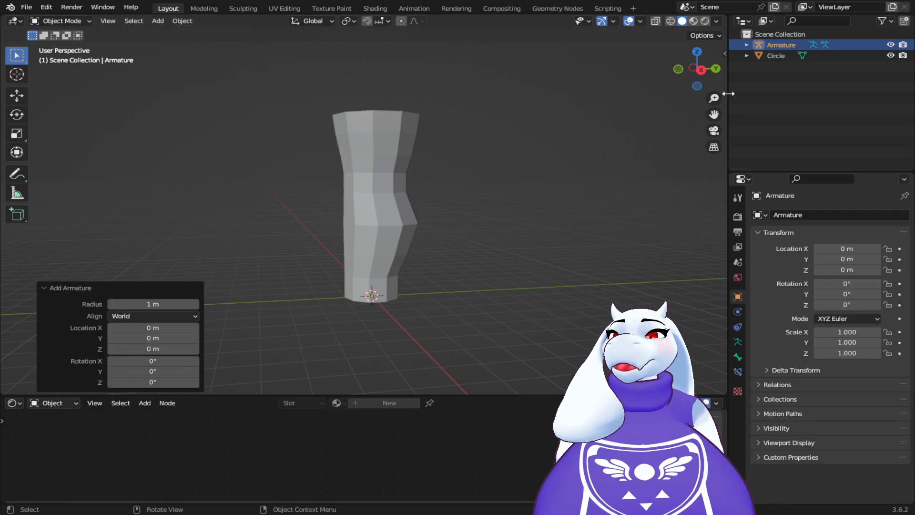
# Set the armature to display In Front so its bone shows through the mesh
pyautogui.click(782, 45)
pyautogui.click(747, 45)
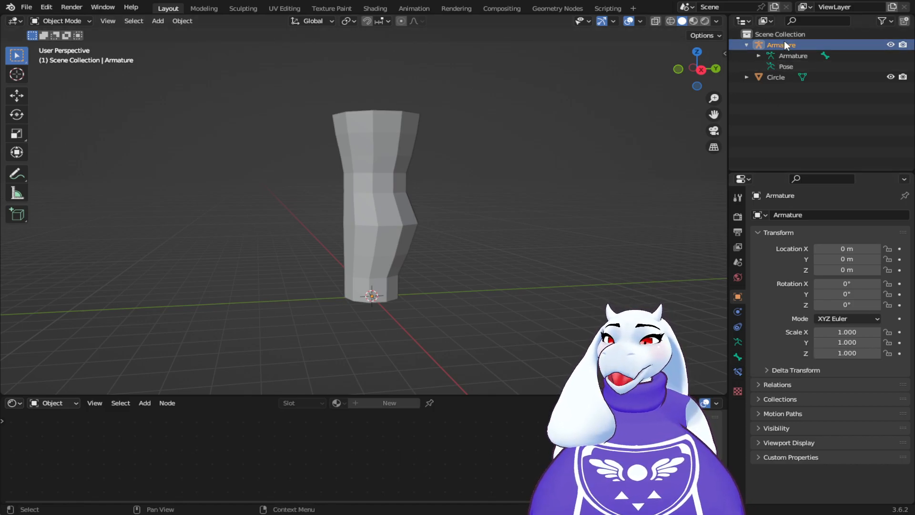
pyautogui.click(740, 345)
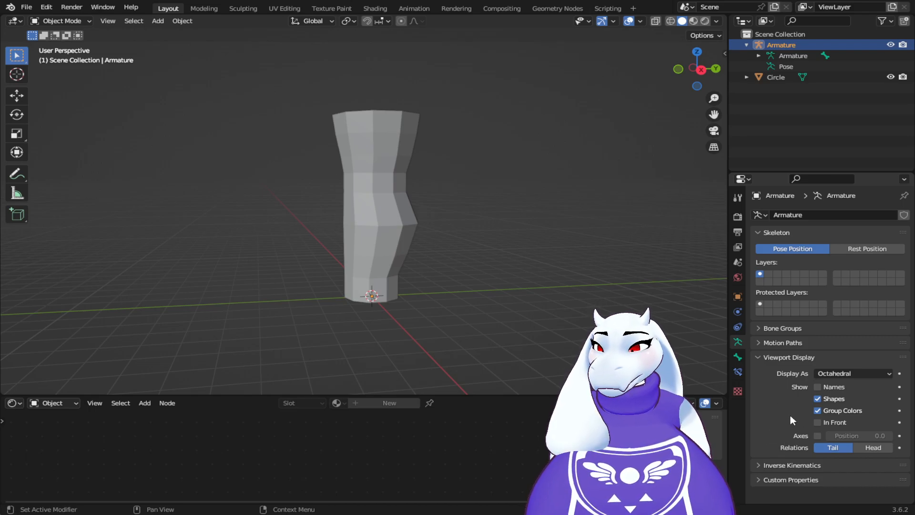
pyautogui.click(816, 422)
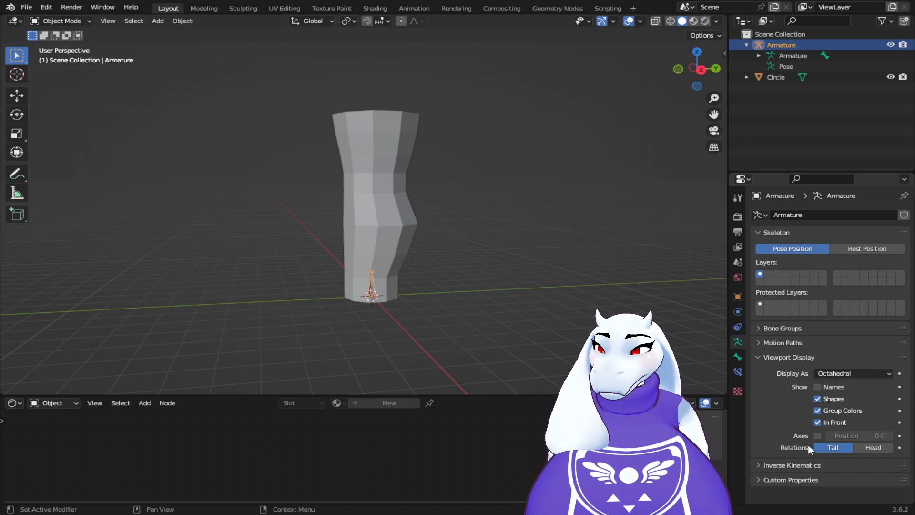
# Try the Stick display type for the armature's bones and restore Octahedral
pyautogui.click(840, 376)
pyautogui.click(840, 372)
pyautogui.click(840, 373)
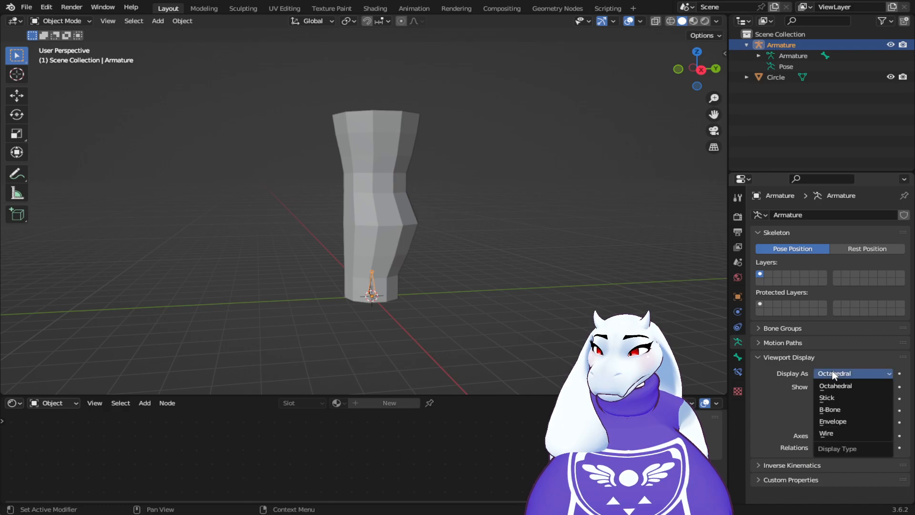
pyautogui.click(829, 396)
pyautogui.click(828, 375)
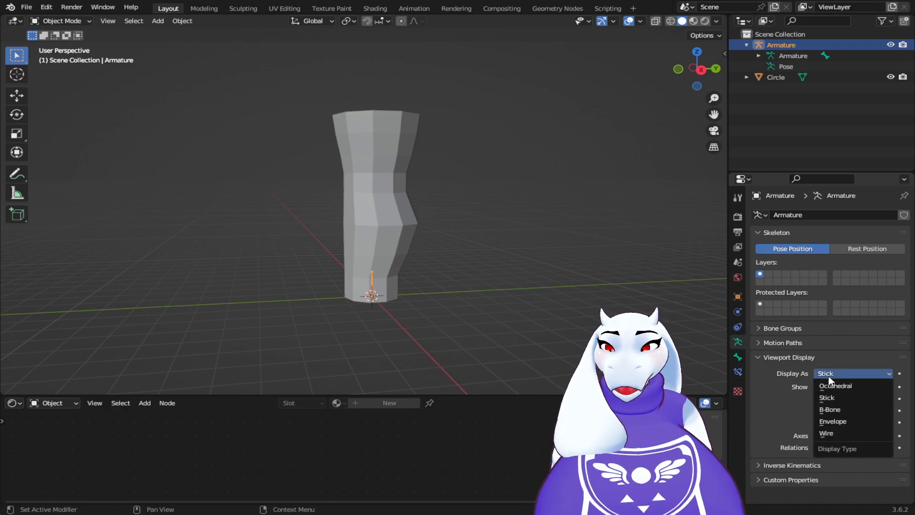
pyautogui.click(829, 384)
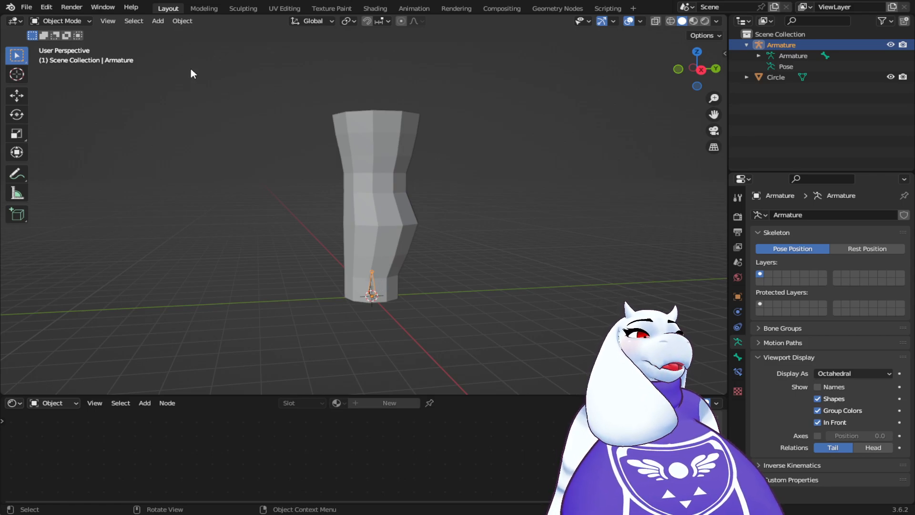
# Enter Edit Mode on the armature and raise the bone's base joint about 7.51 m along Z to the limb's upper end
pyautogui.click(86, 23)
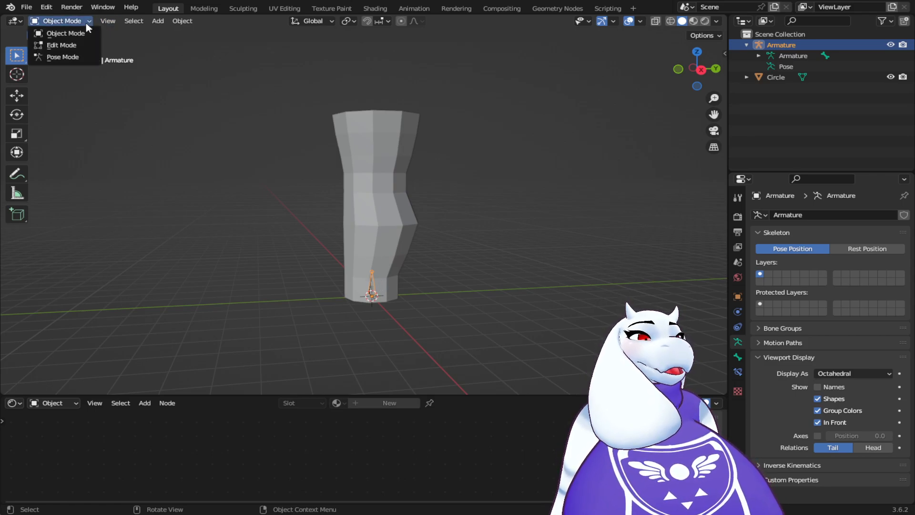
pyautogui.click(84, 44)
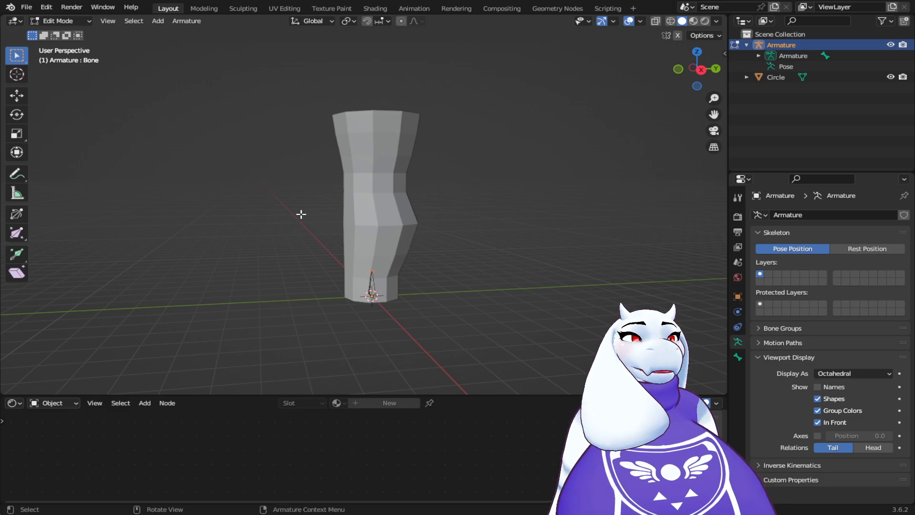
pyautogui.click(372, 298)
pyautogui.scroll(4, 377, 303)
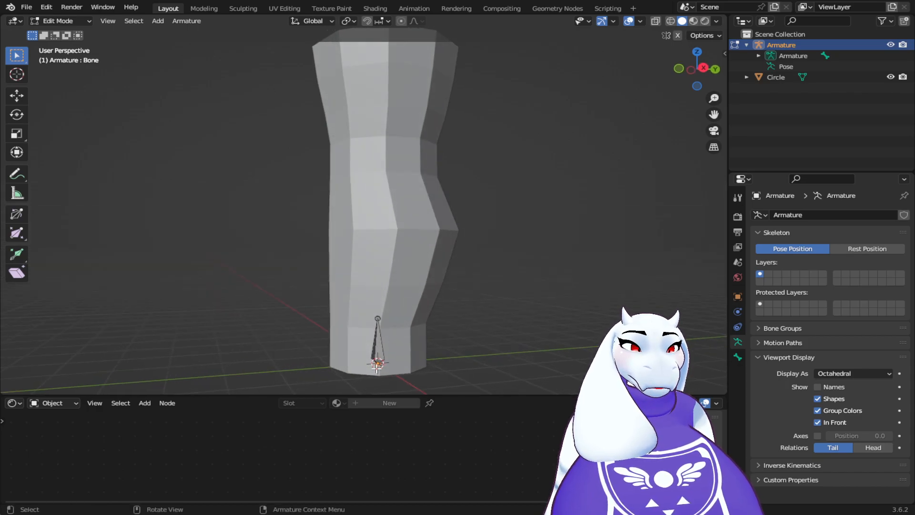
pyautogui.scroll(-4, 423, 347)
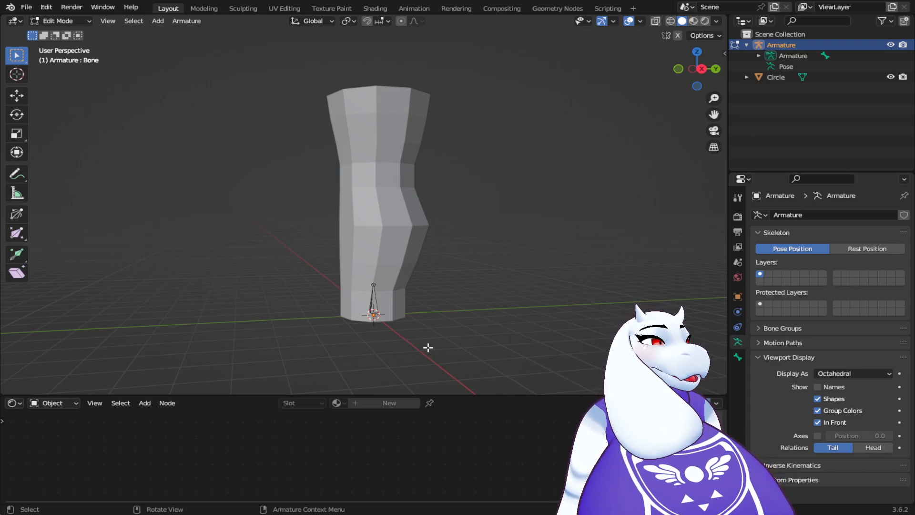
pyautogui.press('e')
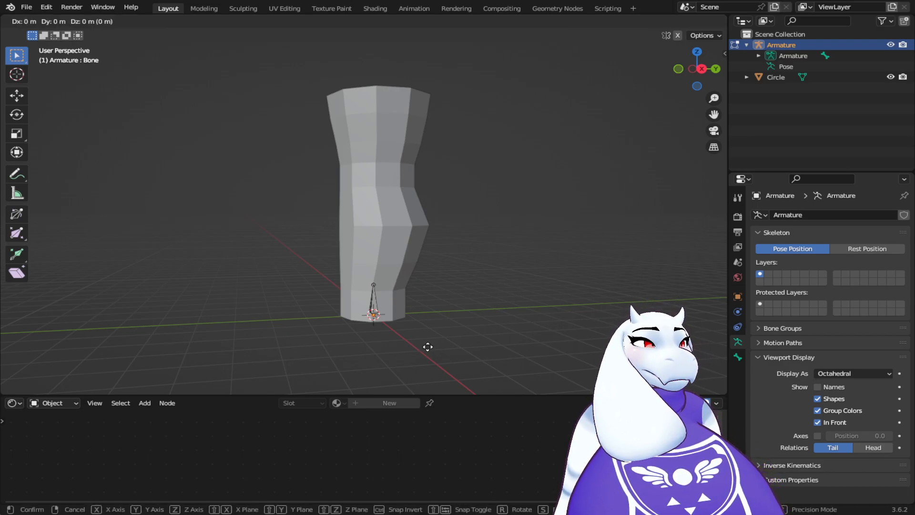
pyautogui.press('z')
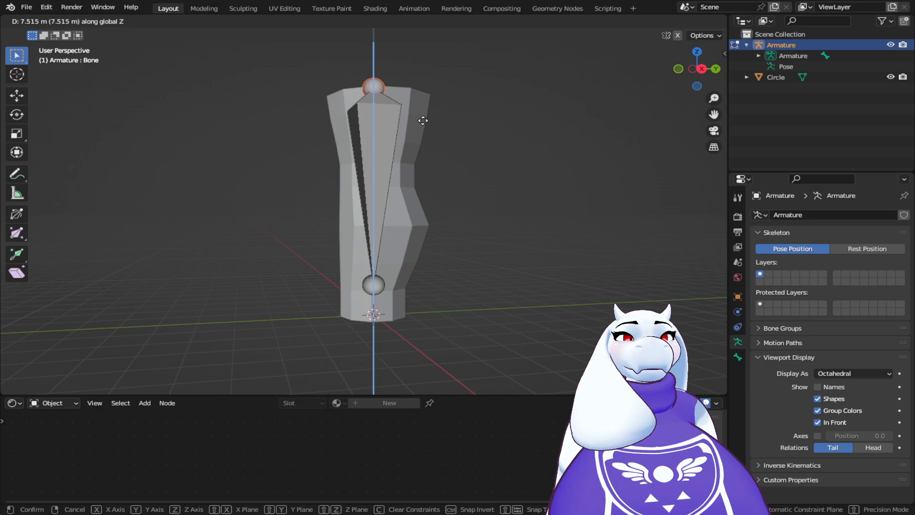
pyautogui.click(421, 120)
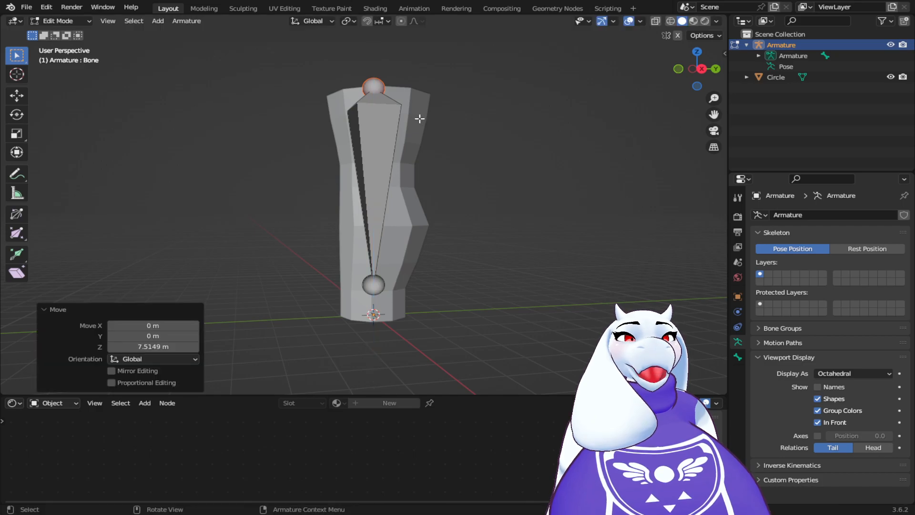
# Raise the bone's lower joint about 3.52 m along Z to the narrow middle rings of the limb
pyautogui.click(372, 285)
pyautogui.moveTo(491, 327); pyautogui.dragTo(634, 348, button='middle')
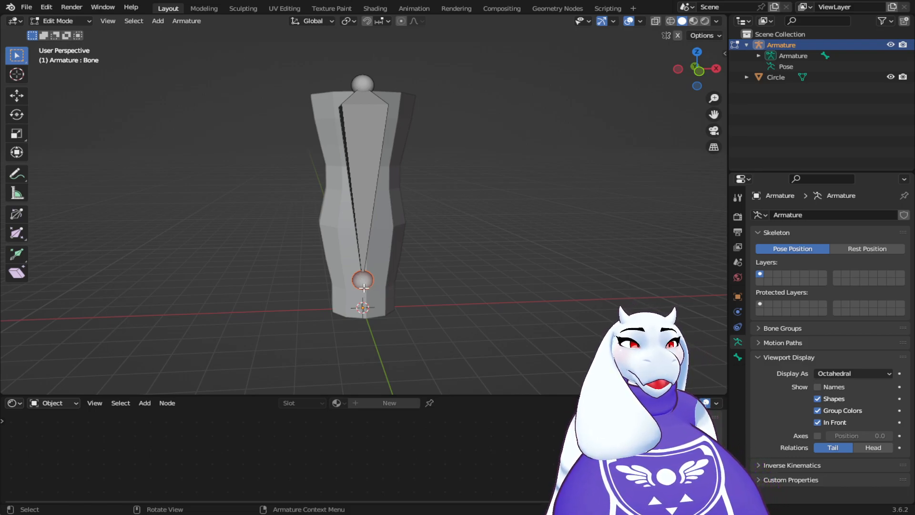
pyautogui.press('g')
pyautogui.press('z')
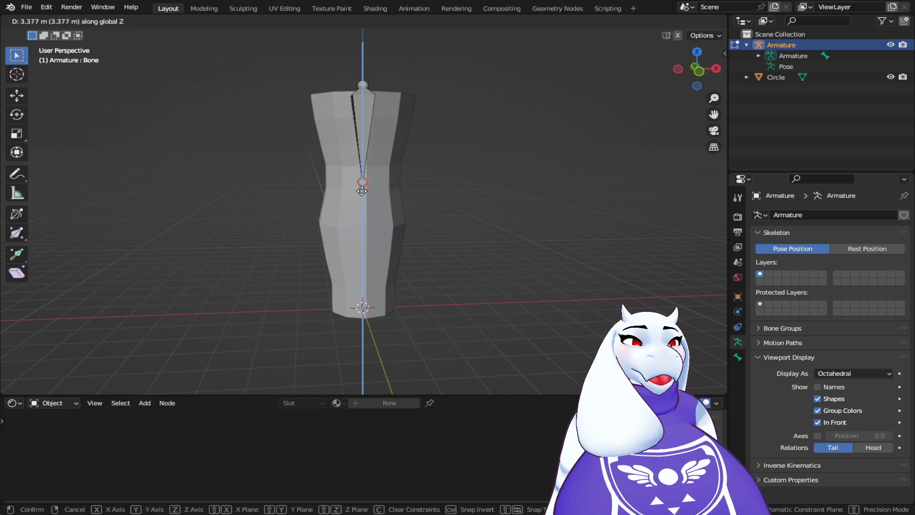
pyautogui.click(362, 187)
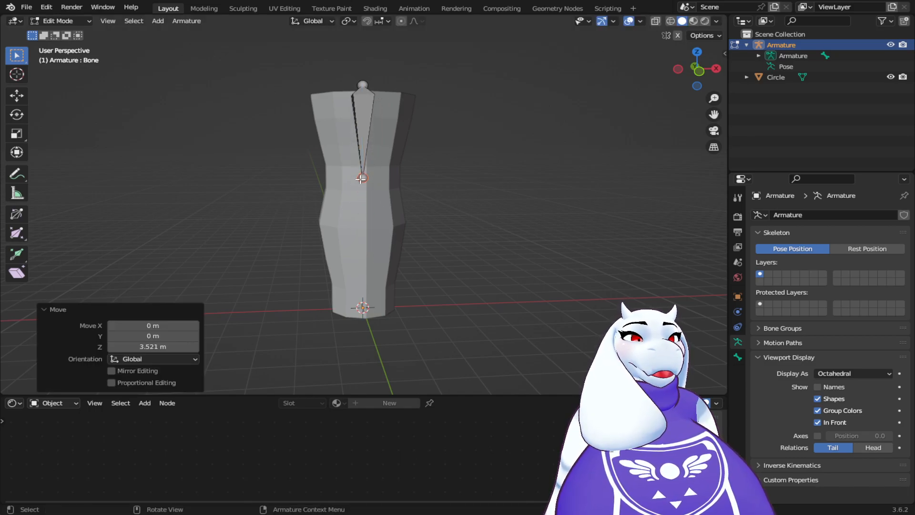
# Shift the bone's lower joint about -0.6 m along Y and raise it about 0.05 m along Z, toward the limb's front
pyautogui.moveTo(486, 217); pyautogui.dragTo(338, 211, button='middle')
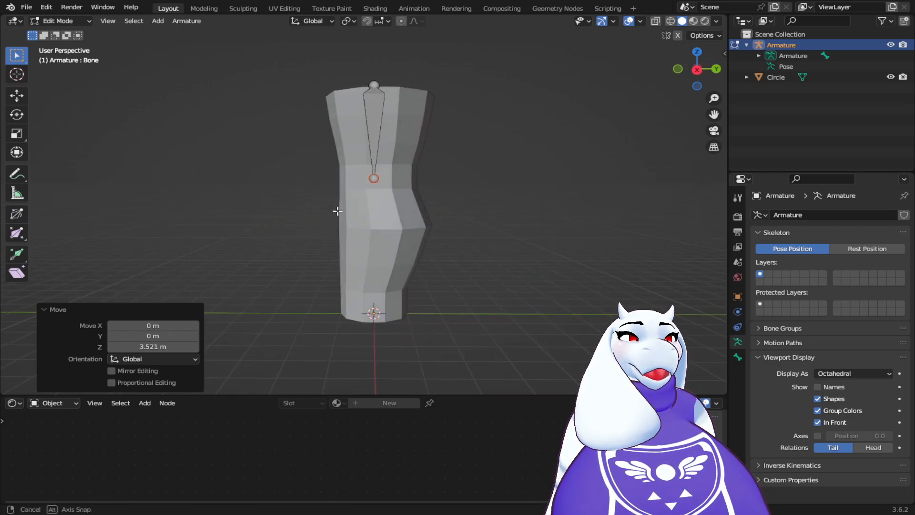
pyautogui.click(108, 21)
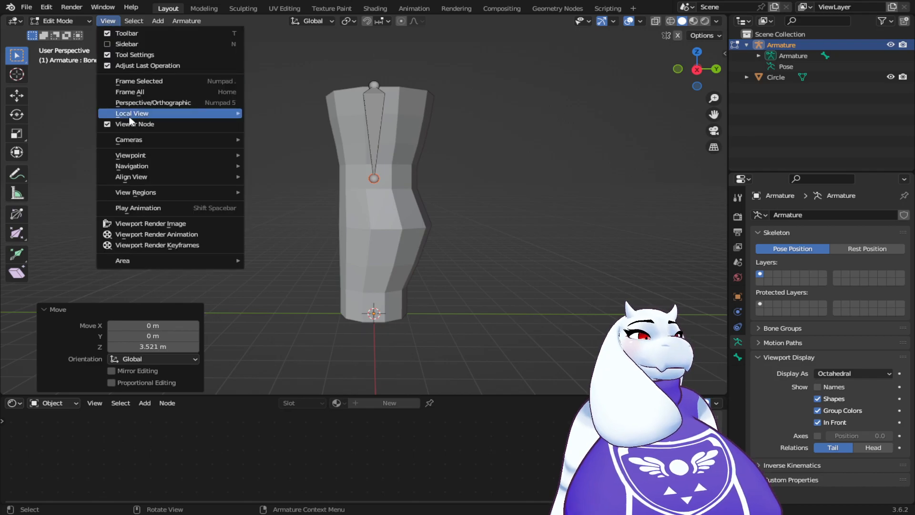
pyautogui.moveTo(152, 156)
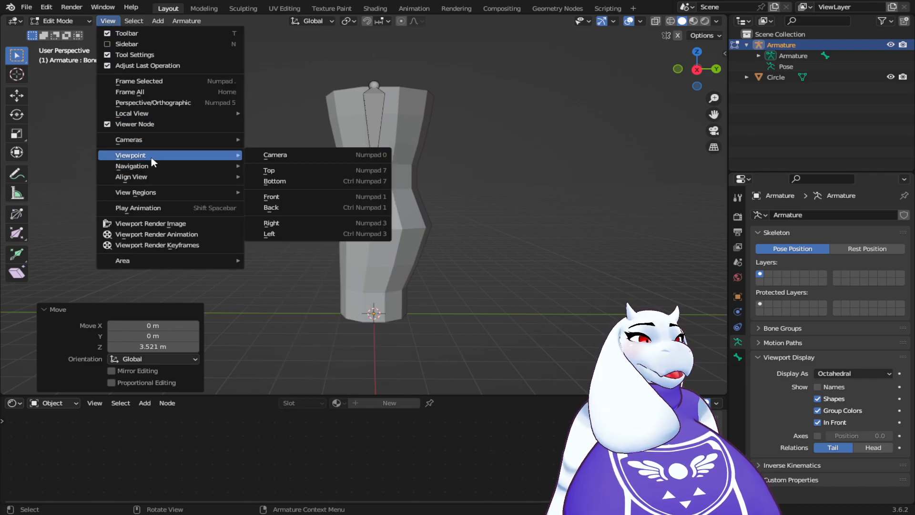
pyautogui.click(296, 225)
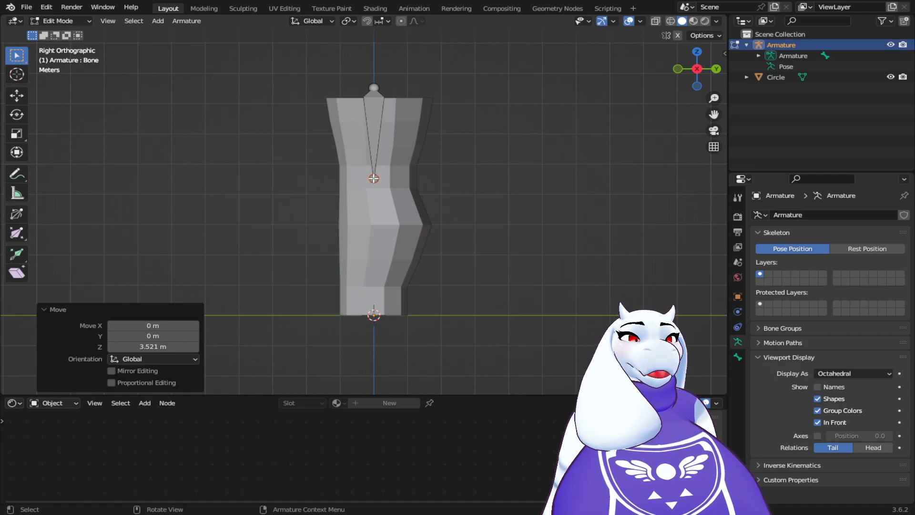
pyautogui.click(372, 178)
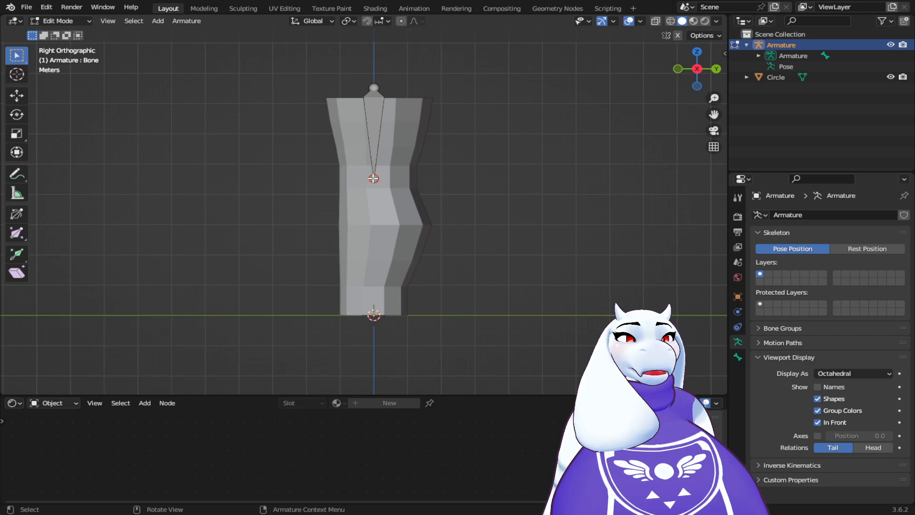
pyautogui.press('g')
pyautogui.press('y')
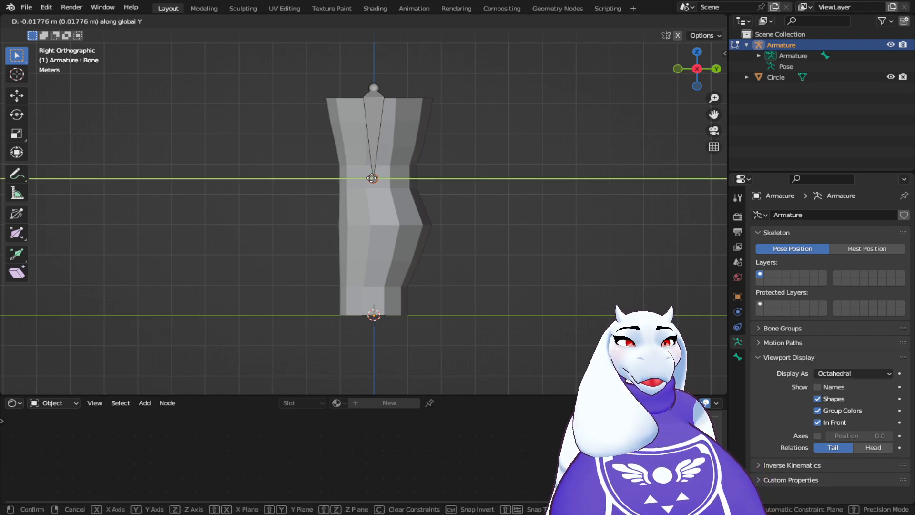
pyautogui.click(352, 177)
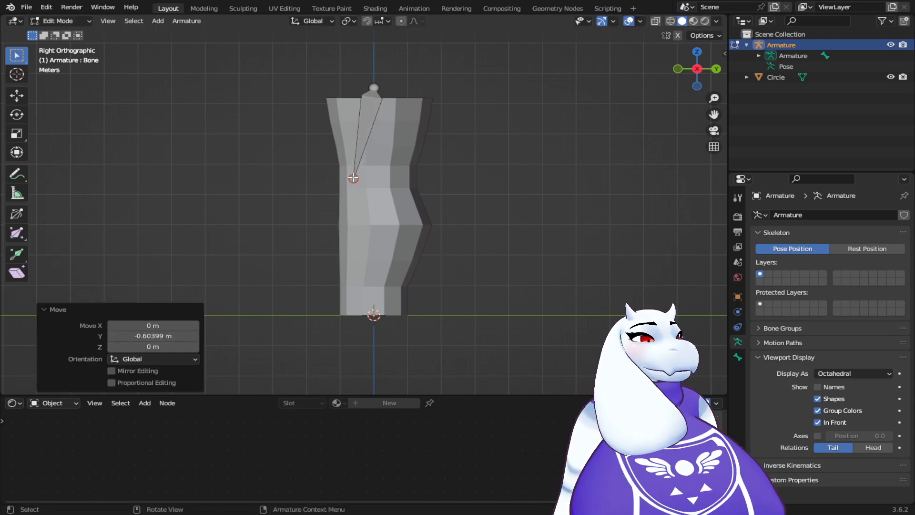
pyautogui.press('g')
pyautogui.press('z')
pyautogui.click(353, 176)
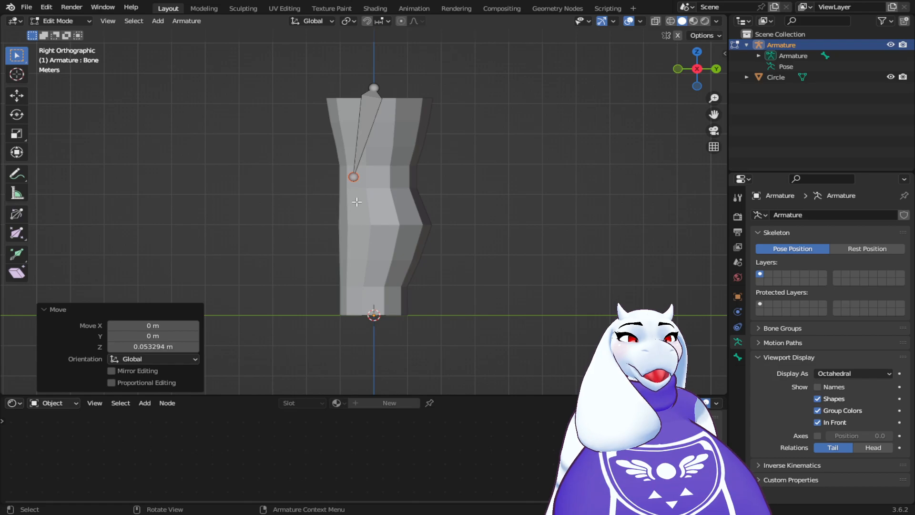
# Extrude a second bone from the middle joint straight down about 4.57 m along Z to the limb's base
pyautogui.press('e')
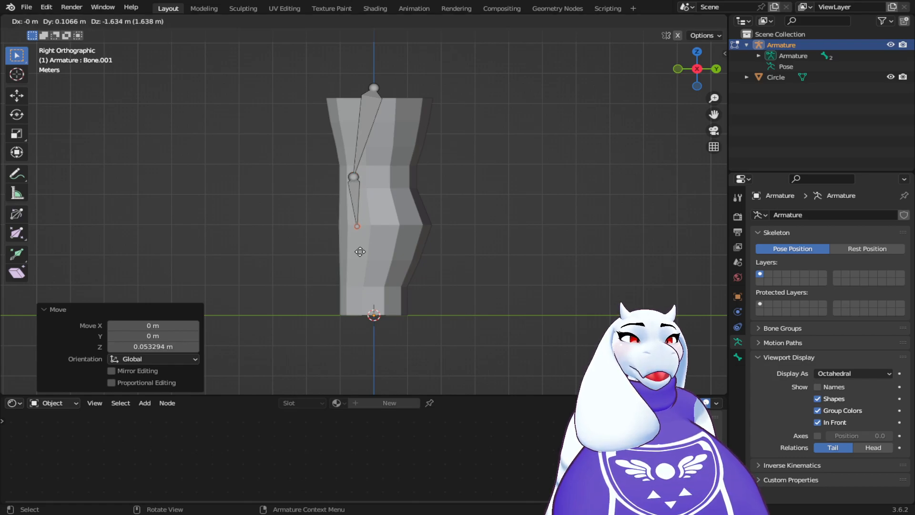
pyautogui.press('z')
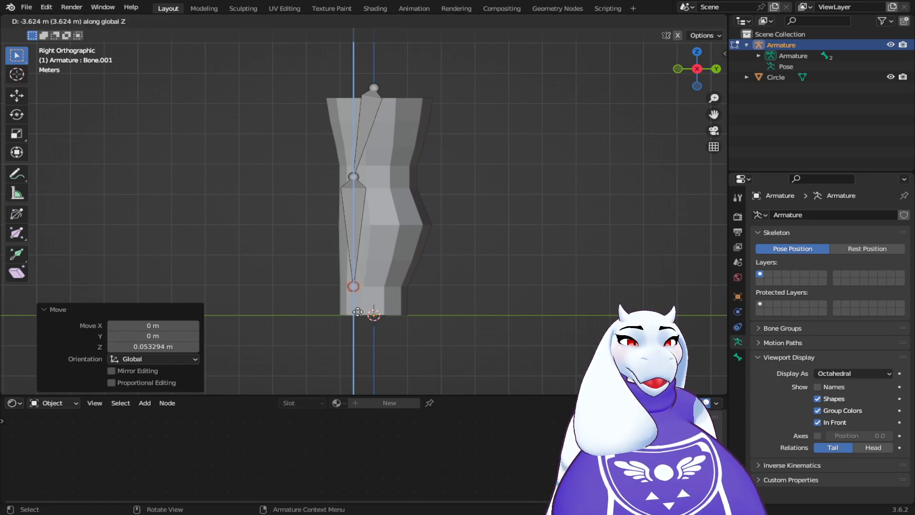
pyautogui.click(356, 340)
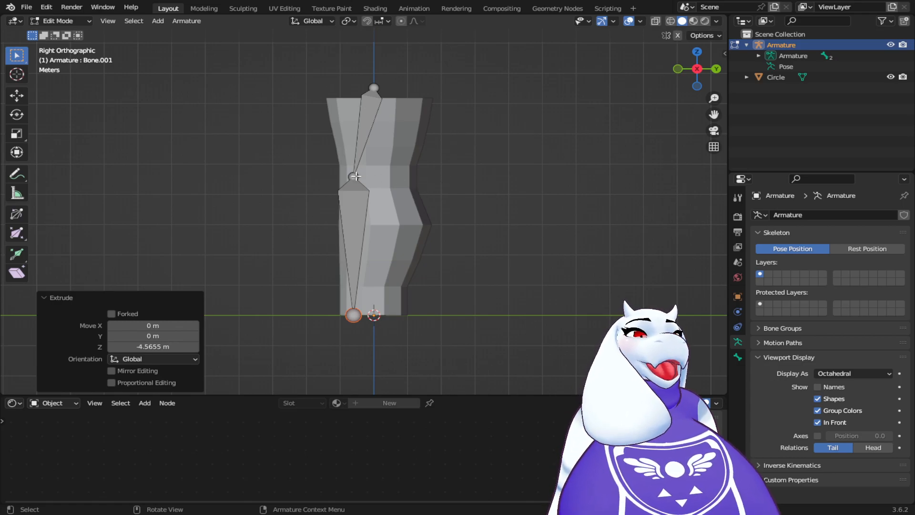
# Switch the armature to Pose Mode and try rotating the lower bone about the middle joint
pyautogui.click(57, 21)
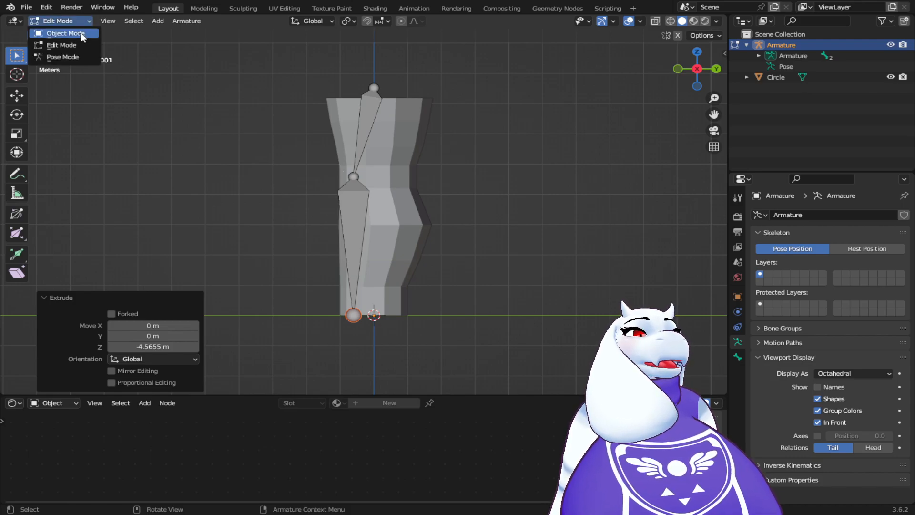
pyautogui.click(83, 58)
pyautogui.click(352, 198)
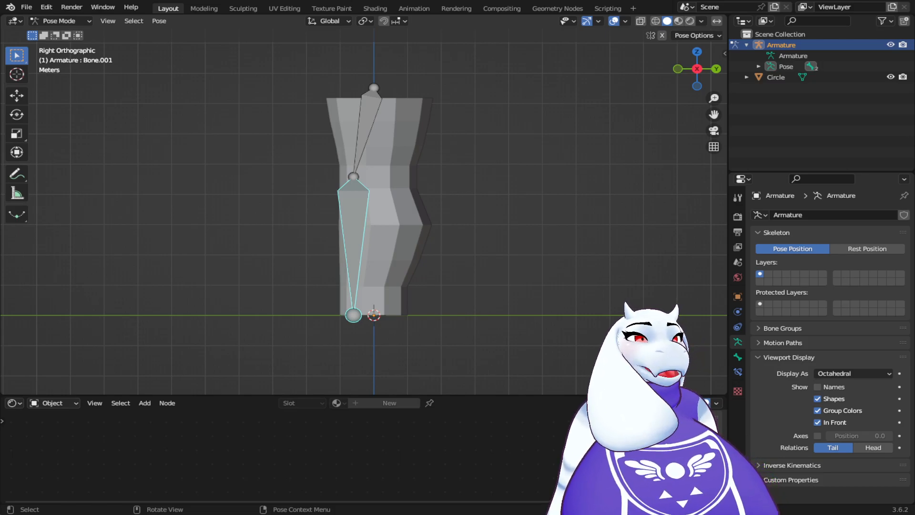
pyautogui.press('r')
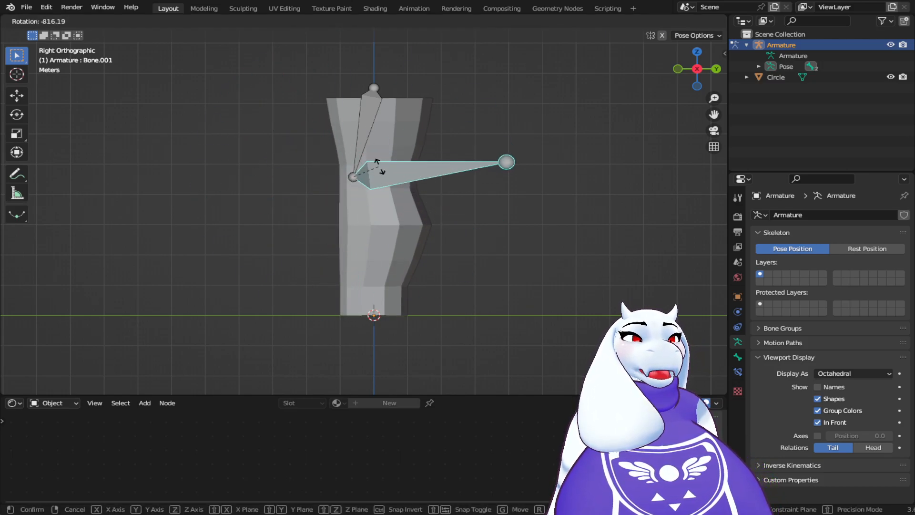
pyautogui.rightClick(410, 178)
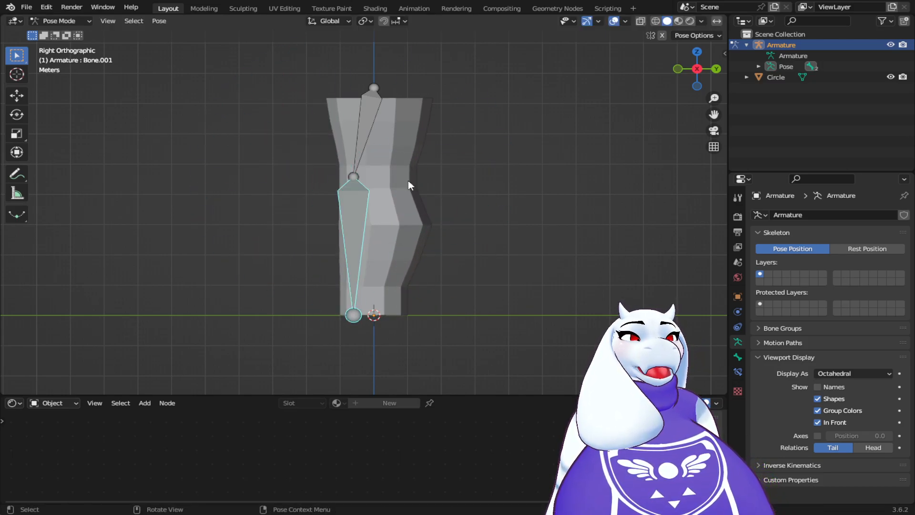
# In Object Mode, select the limb mesh with the armature as the active object and parent it to the armature With Automatic Weights
pyautogui.click(752, 121)
pyautogui.click(368, 95)
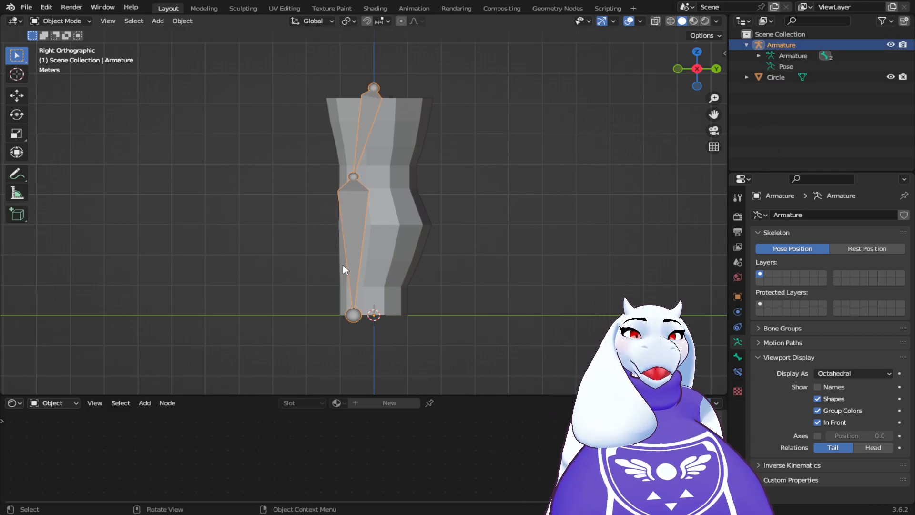
pyautogui.click(399, 216)
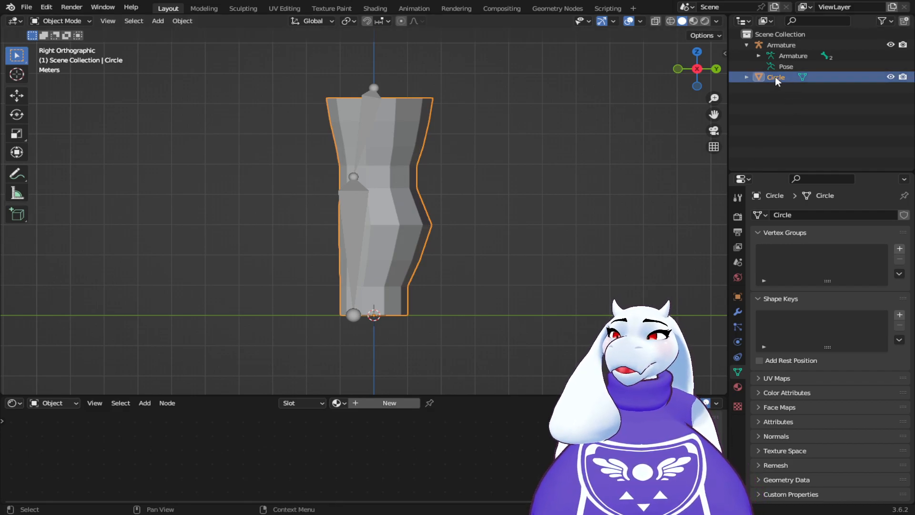
pyautogui.keyDown('ctrl'); pyautogui.click(781, 46); pyautogui.keyUp('ctrl')
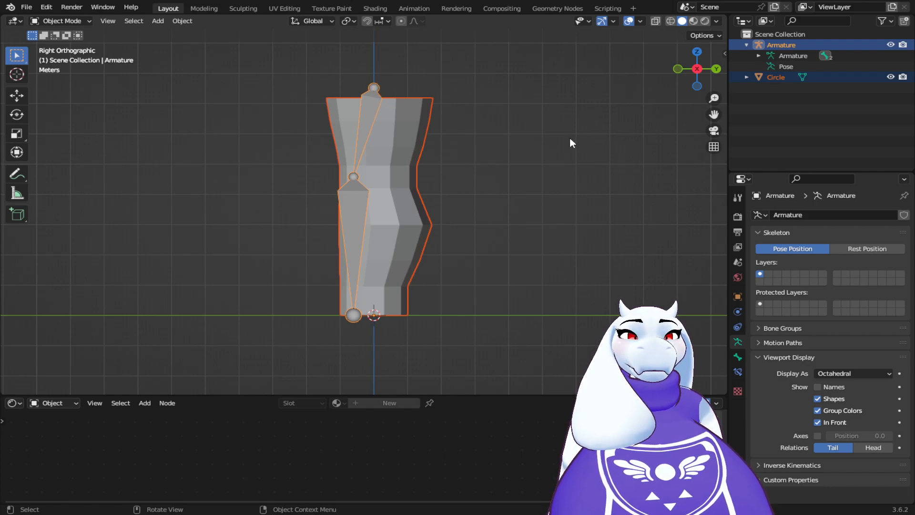
pyautogui.press('F3')
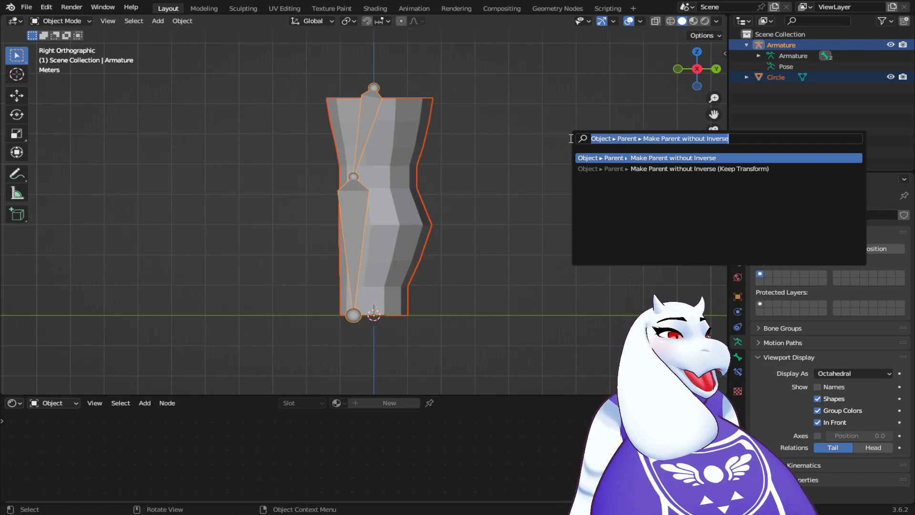
pyautogui.write('a')
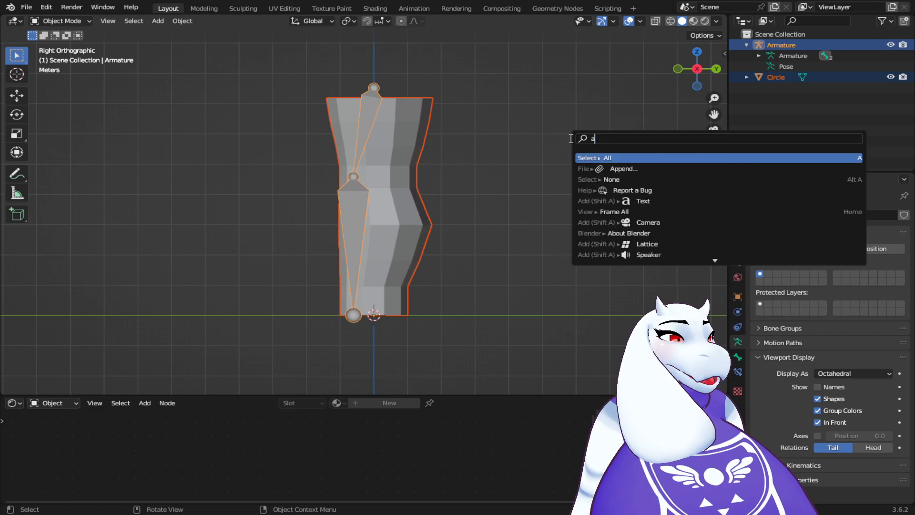
pyautogui.write('ito')
pyautogui.write('ma')
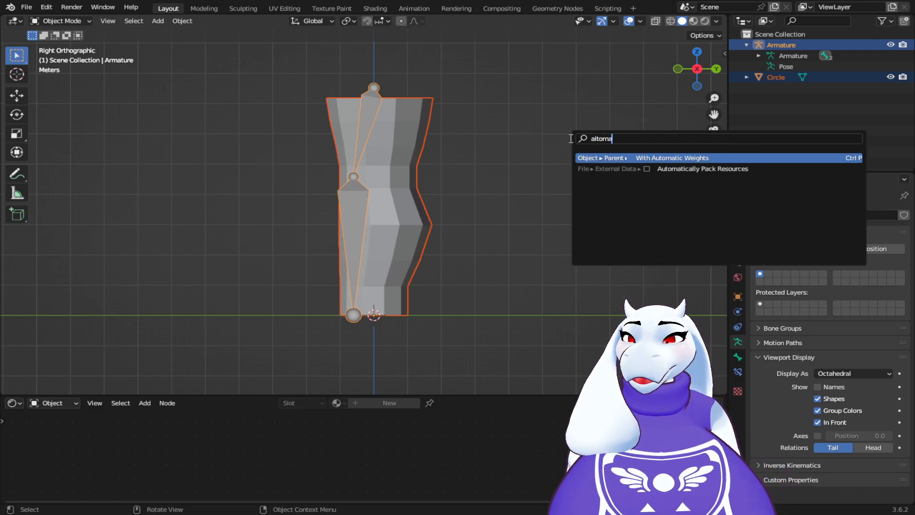
pyautogui.press('Return')
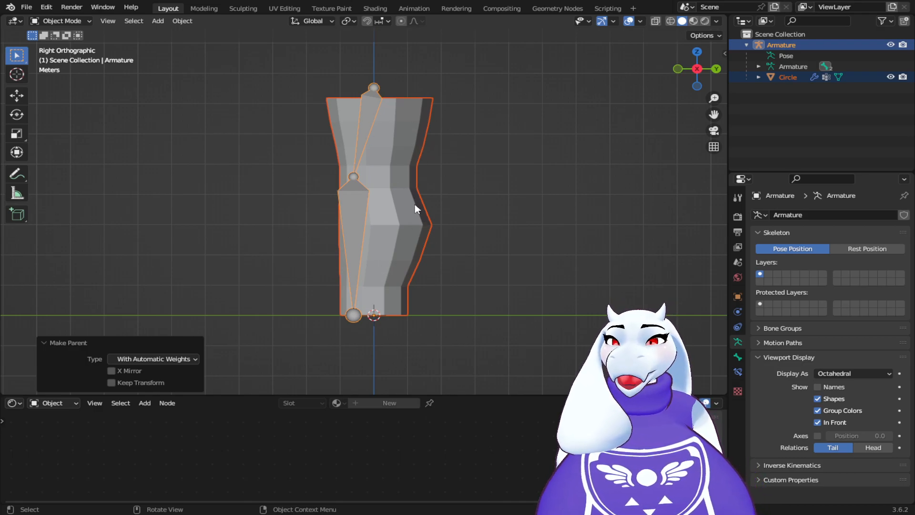
# Put the limb mesh in Weight Paint mode and compare the weights of the Bone and Bone.001 vertex groups
pyautogui.click(797, 78)
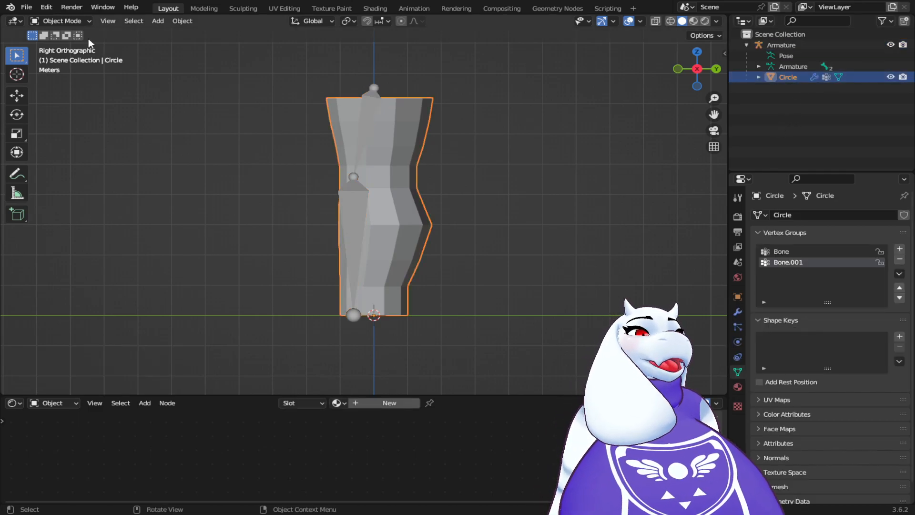
pyautogui.click(62, 21)
pyautogui.click(61, 79)
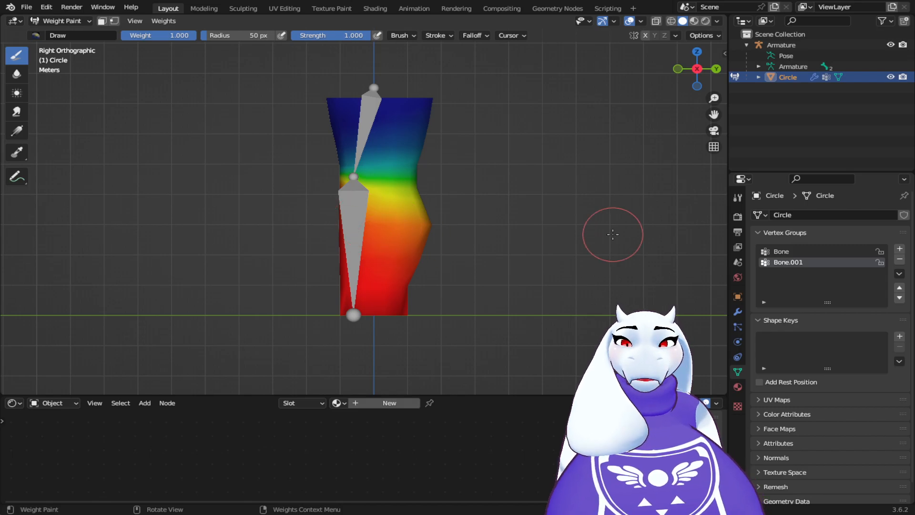
pyautogui.click(811, 251)
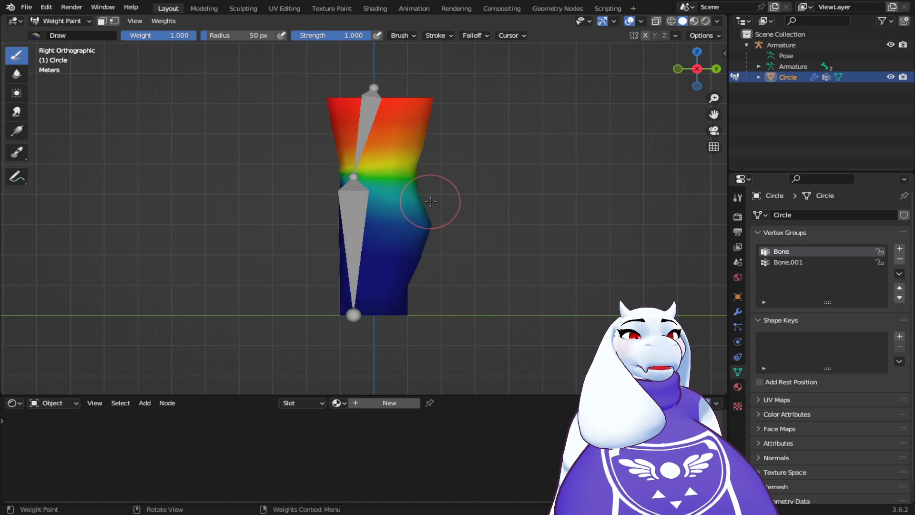
pyautogui.click(810, 262)
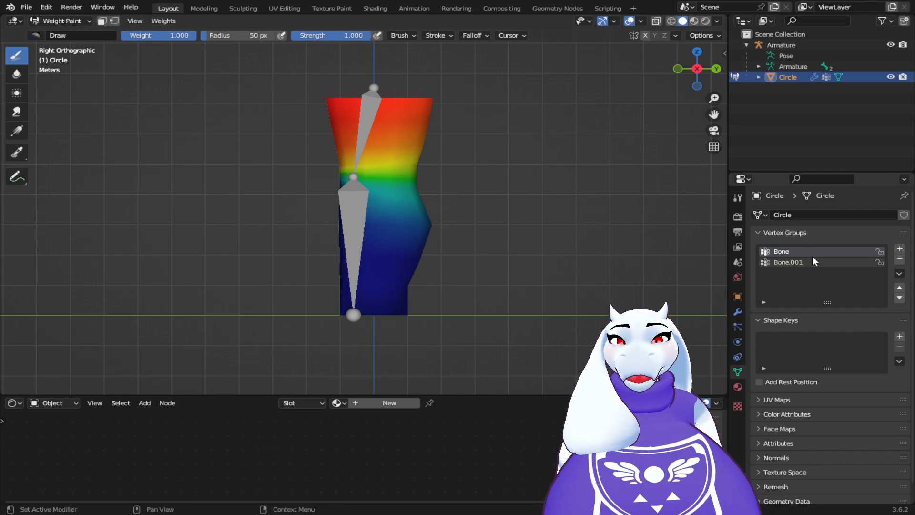
pyautogui.click(808, 252)
pyautogui.click(814, 263)
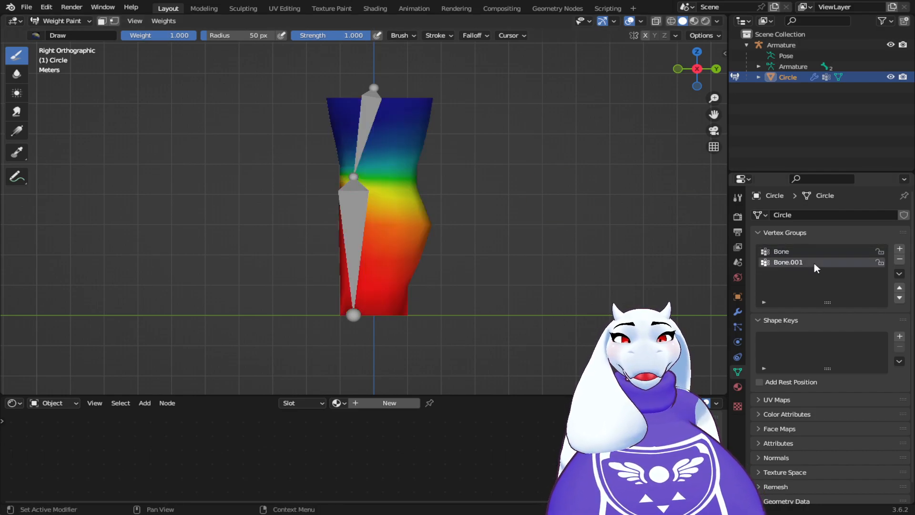
pyautogui.click(810, 252)
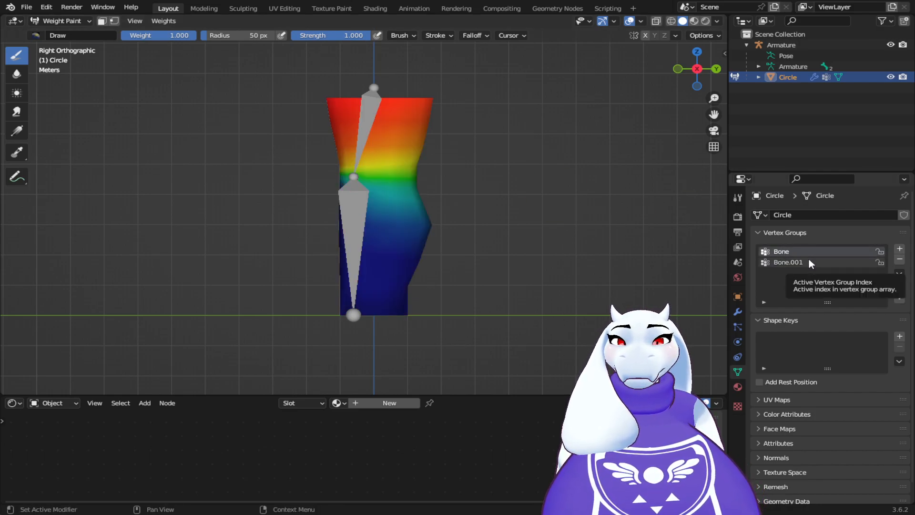
pyautogui.click(810, 262)
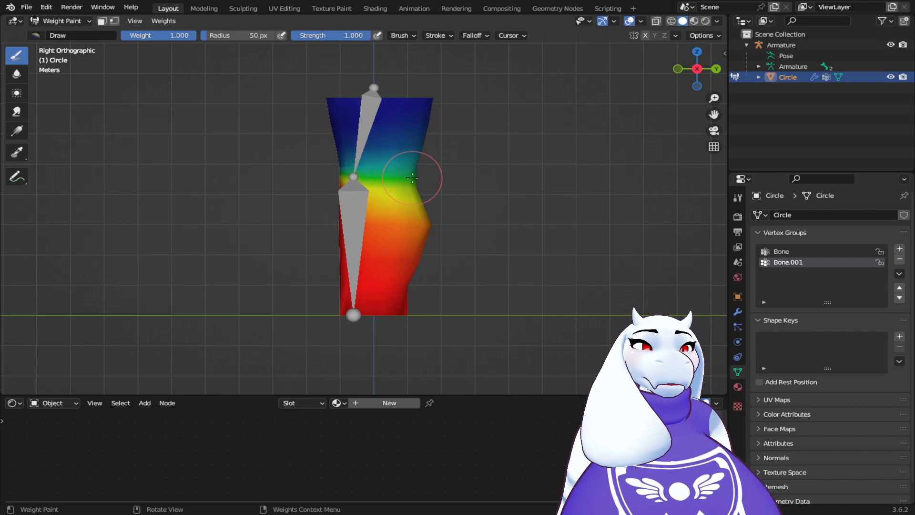
# Put the armature in Pose Mode and try rotating the lower bone to test how the limb mesh bends
pyautogui.click(71, 23)
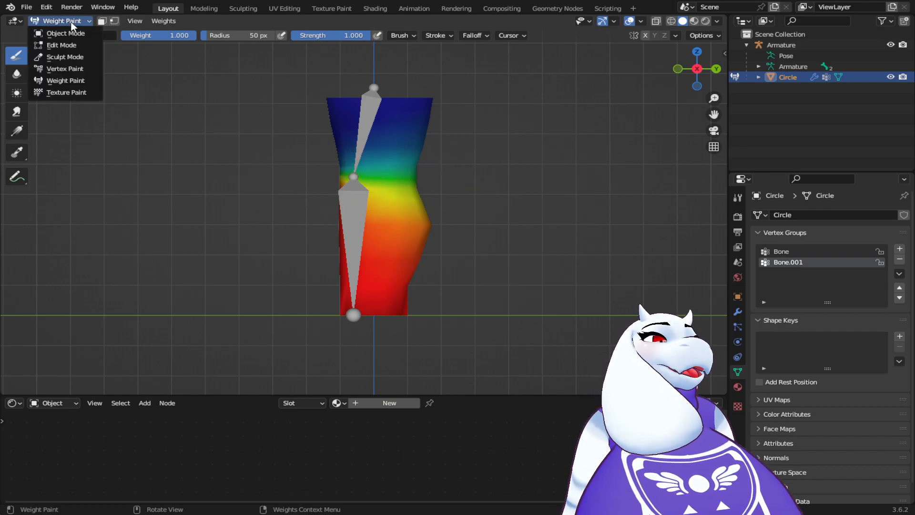
pyautogui.click(74, 33)
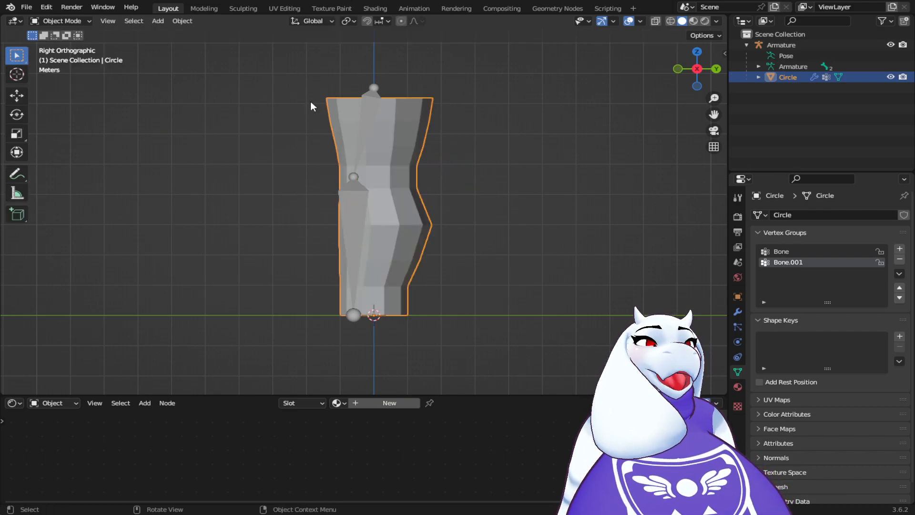
pyautogui.click(376, 98)
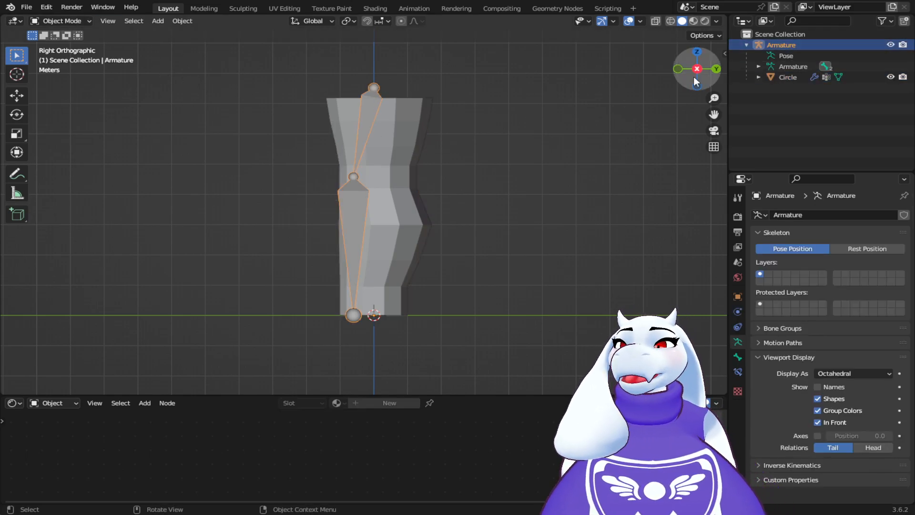
pyautogui.click(75, 20)
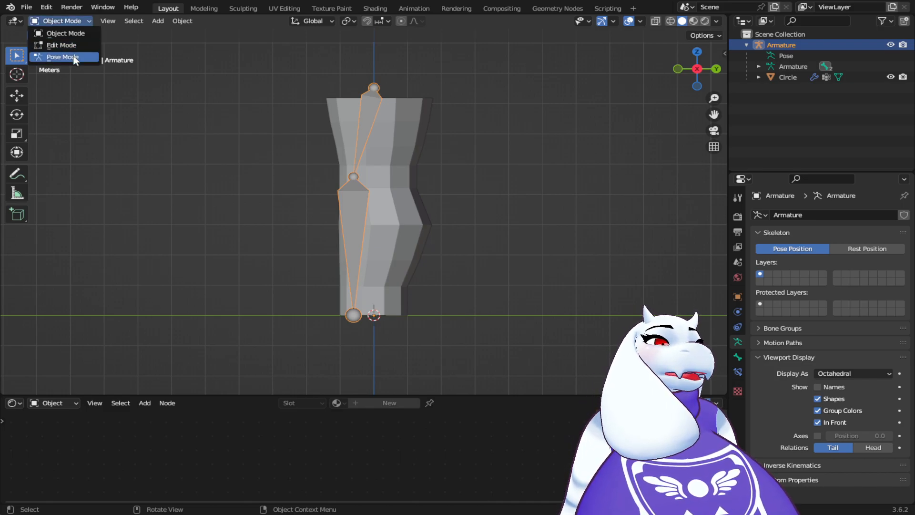
pyautogui.click(57, 58)
pyautogui.moveTo(199, 109); pyautogui.dragTo(652, 228, button='middle')
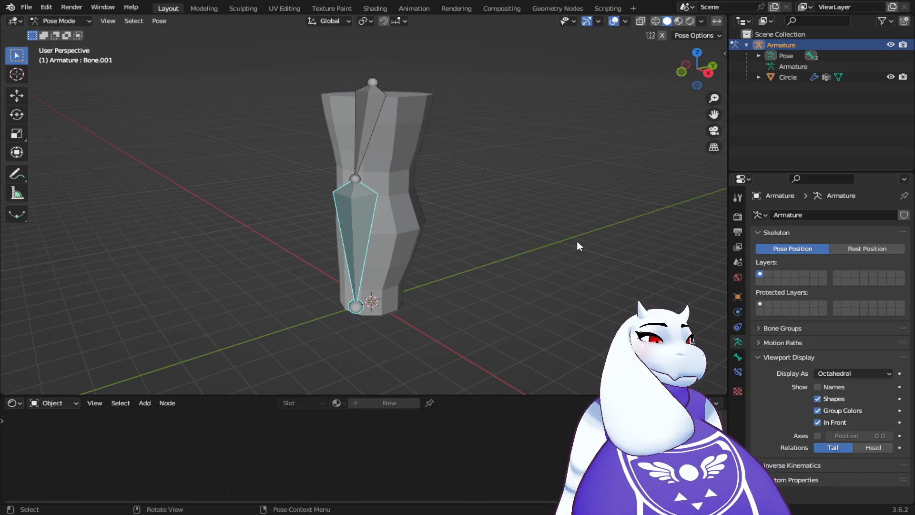
pyautogui.press('r')
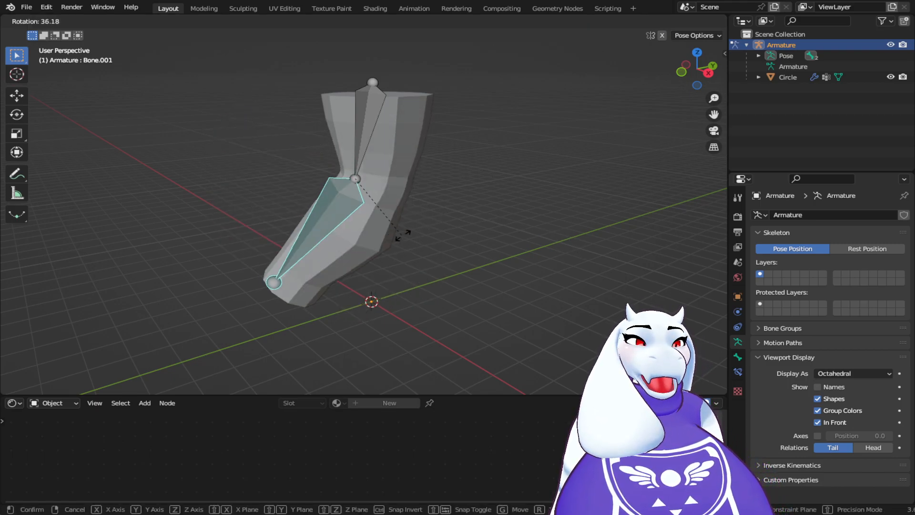
pyautogui.rightClick(483, 179)
pyautogui.moveTo(487, 242)
pyautogui.mouseDown(button='middle')
pyautogui.moveTo(515, 249)
pyautogui.moveTo(496, 232)
pyautogui.mouseUp(button='middle')
pyautogui.press('r')
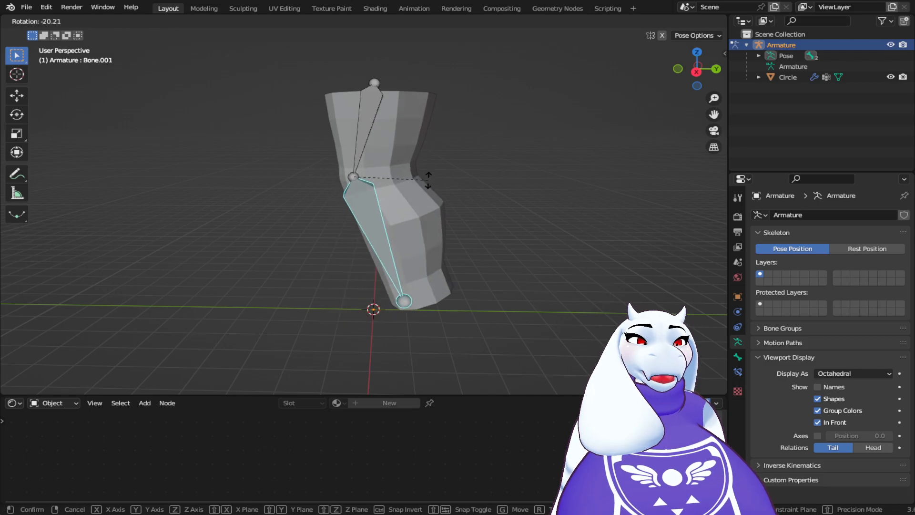
pyautogui.rightClick(416, 156)
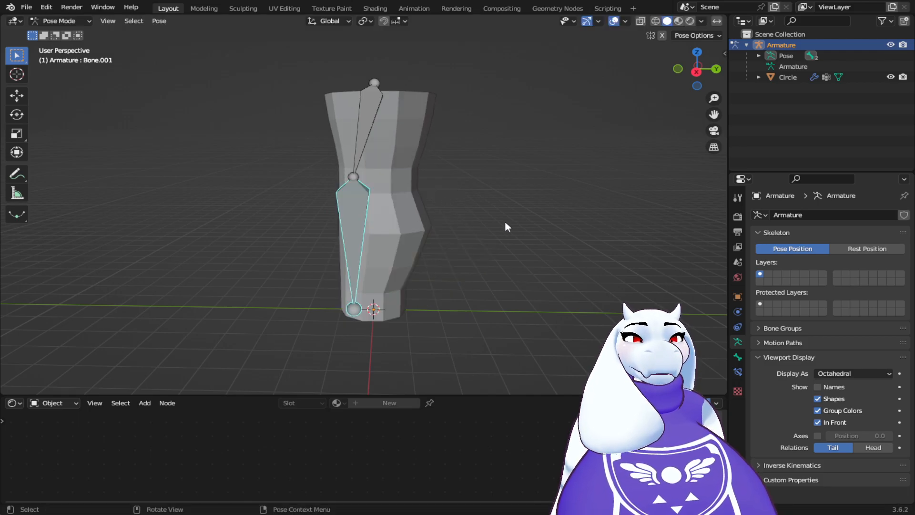
# Return to Object Mode and add a 10-vertex mesh circle with a 1 m radius at the world origin
pyautogui.click(61, 21)
pyautogui.click(64, 31)
pyautogui.moveTo(306, 136); pyautogui.dragTo(405, 164, button='middle')
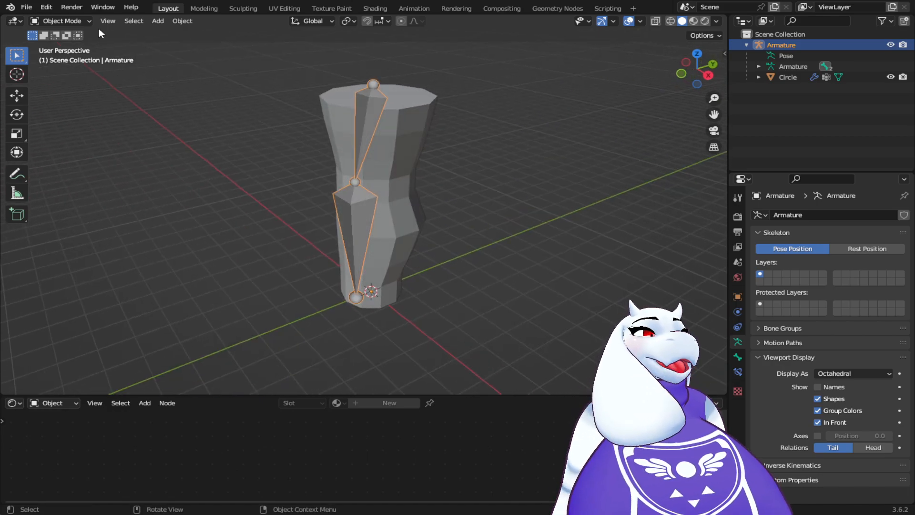
pyautogui.click(157, 21)
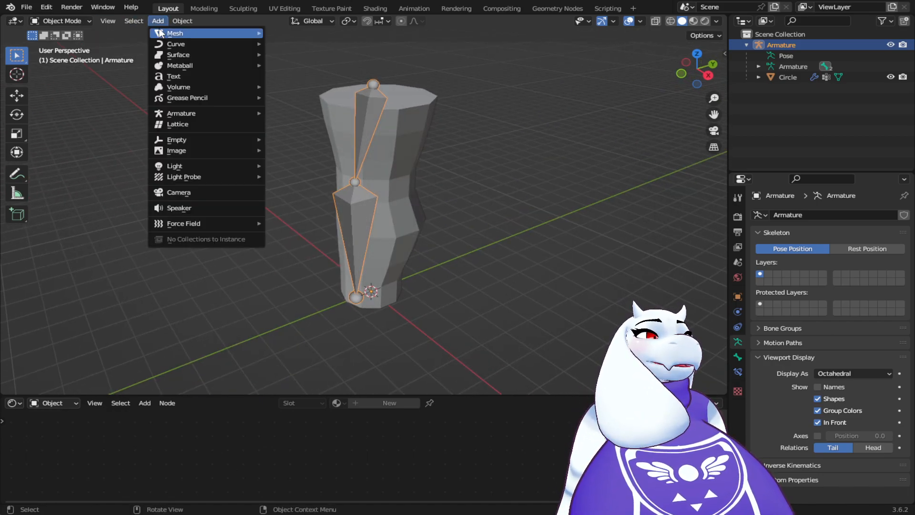
pyautogui.moveTo(176, 54)
pyautogui.moveTo(200, 34)
pyautogui.click(302, 54)
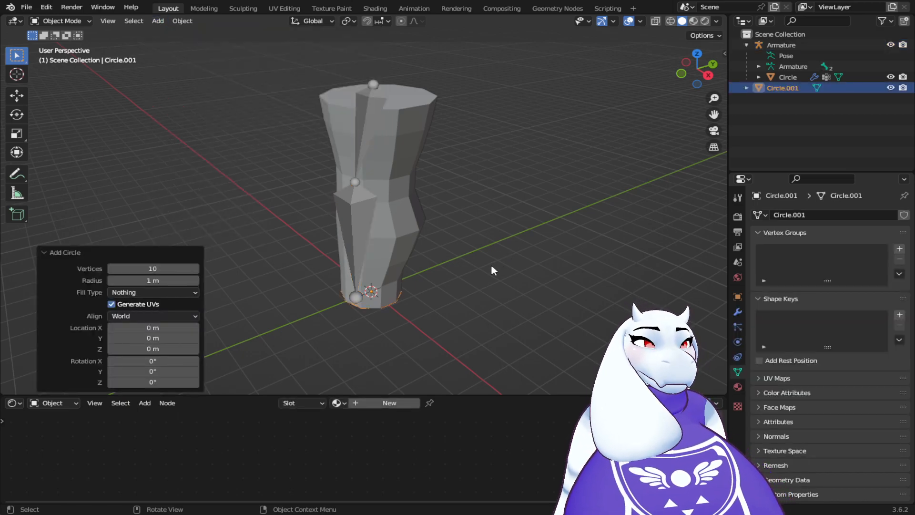
# Move the new circle about 8.18 m along Y, away from the limb
pyautogui.press('g')
pyautogui.press('y')
pyautogui.click(647, 196)
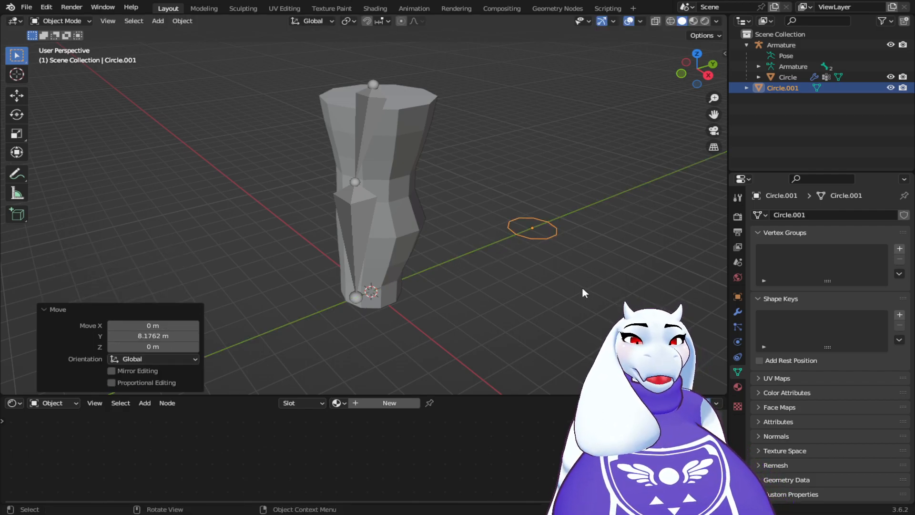
# In Edit Mode, fill the new circle with a face and extrude it about 2.88 m up along Z
pyautogui.click(70, 21)
pyautogui.click(59, 44)
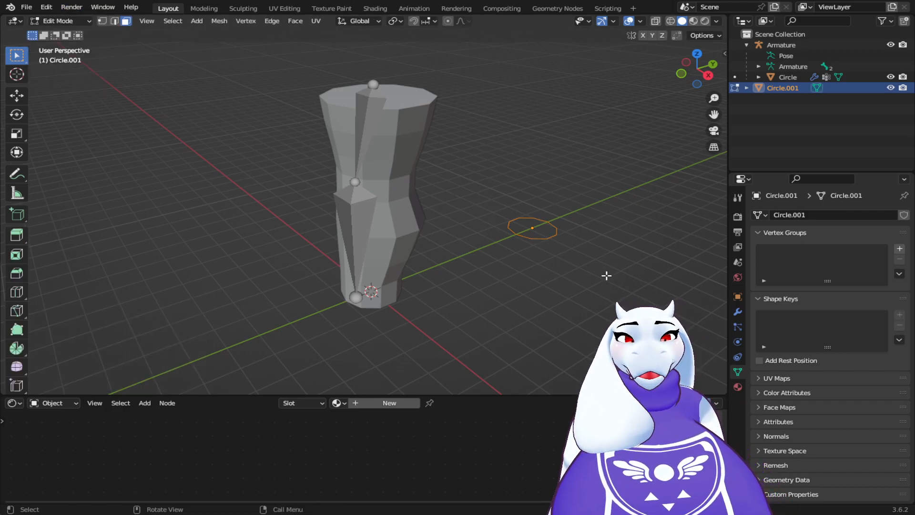
pyautogui.press('f')
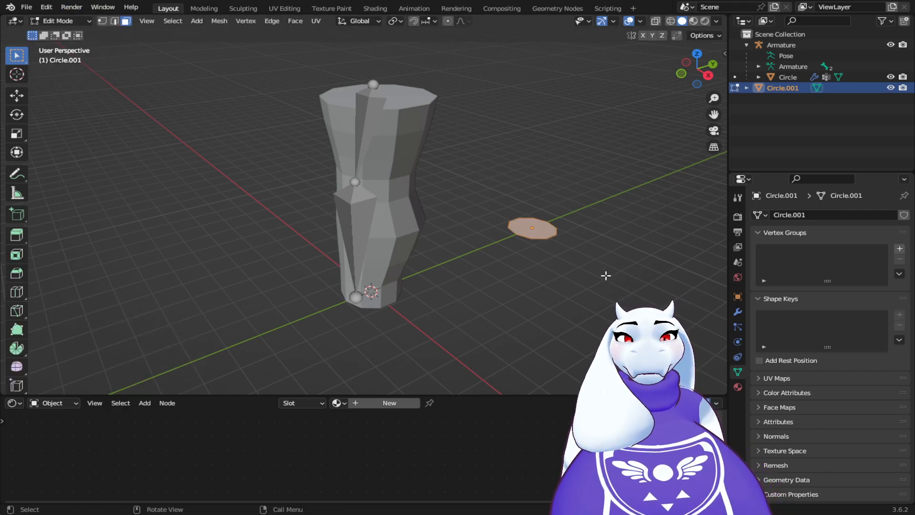
pyautogui.press('e')
pyautogui.press('z')
pyautogui.press('z')
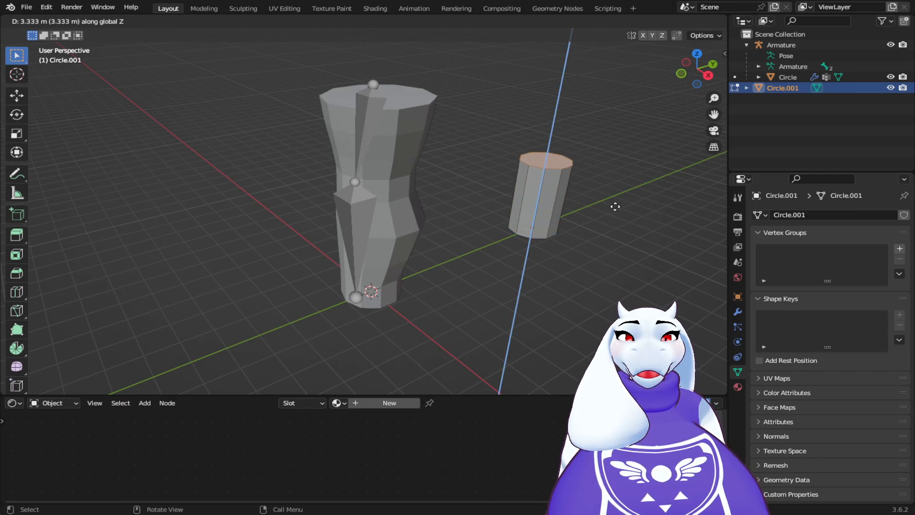
pyautogui.click(615, 215)
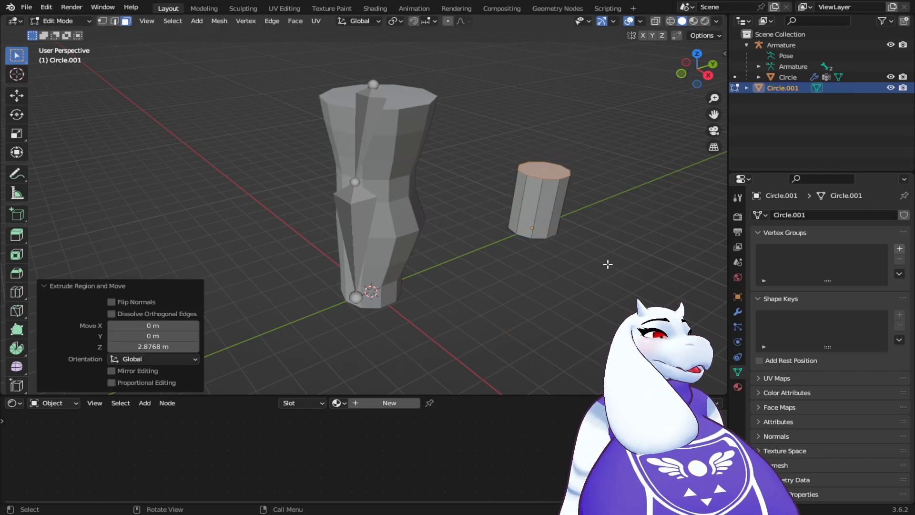
# Extrude the second mesh's top face about 3.25 m further up along Z and return to Object Mode
pyautogui.press('e')
pyautogui.press('z')
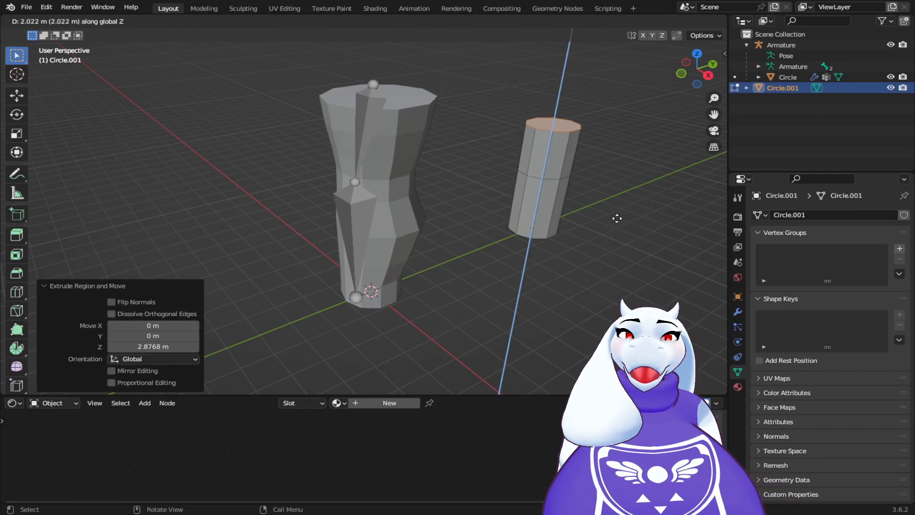
pyautogui.click(624, 188)
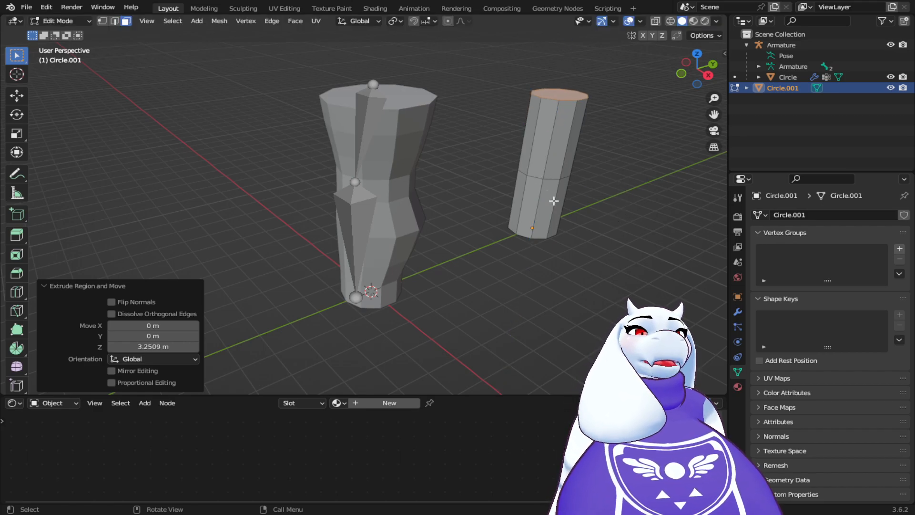
pyautogui.click(78, 19)
pyautogui.click(79, 34)
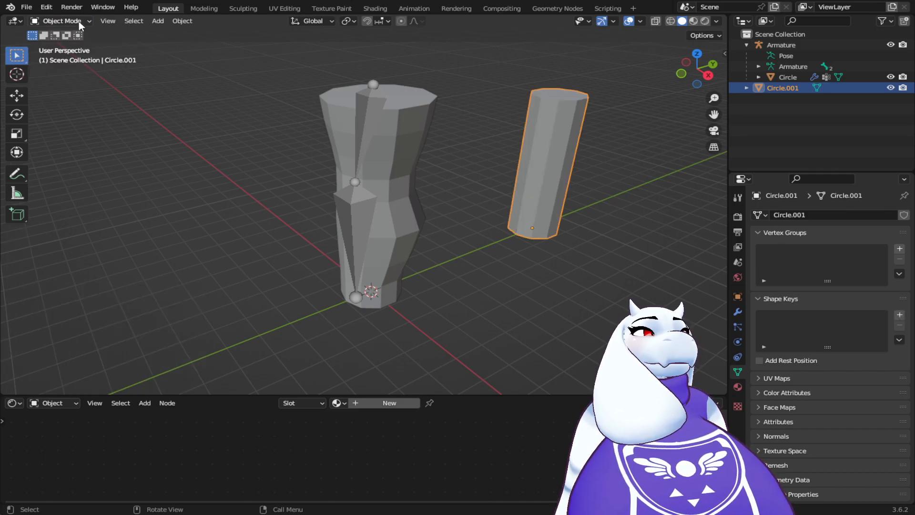
# Add a new armature at the world origin and set it to display in front of the meshes
pyautogui.click(158, 21)
pyautogui.moveTo(167, 38)
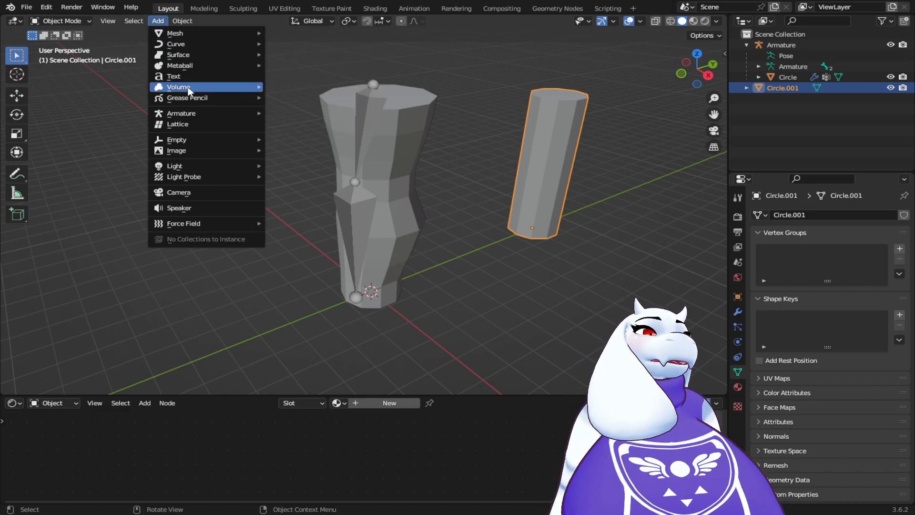
pyautogui.moveTo(257, 113)
pyautogui.click(301, 114)
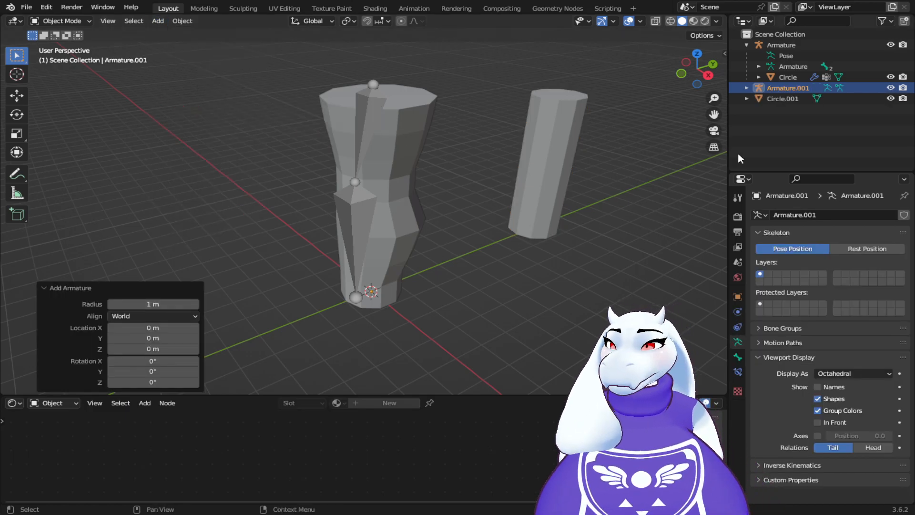
pyautogui.click(818, 422)
# Move the new armature along Y to the base of the second column mesh
pyautogui.moveTo(658, 368); pyautogui.dragTo(457, 297, button='middle')
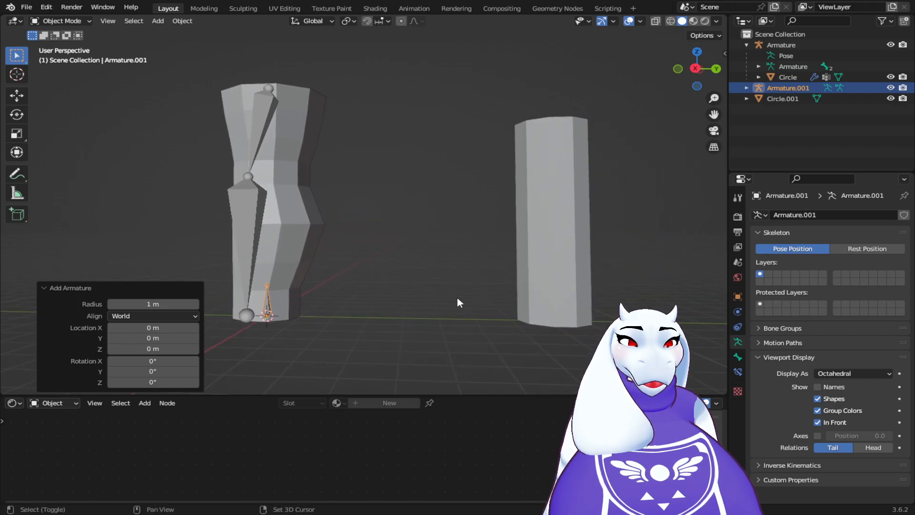
pyautogui.press('g')
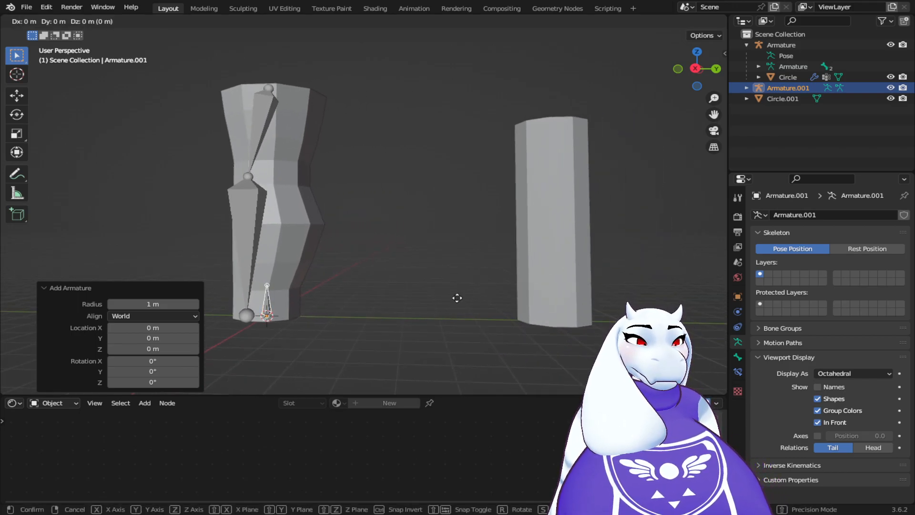
pyautogui.press('y')
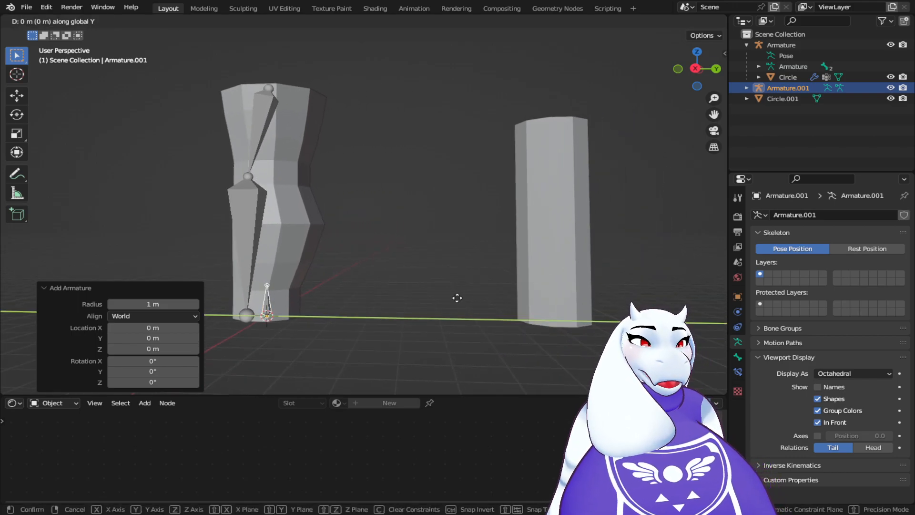
pyautogui.click(15, 306)
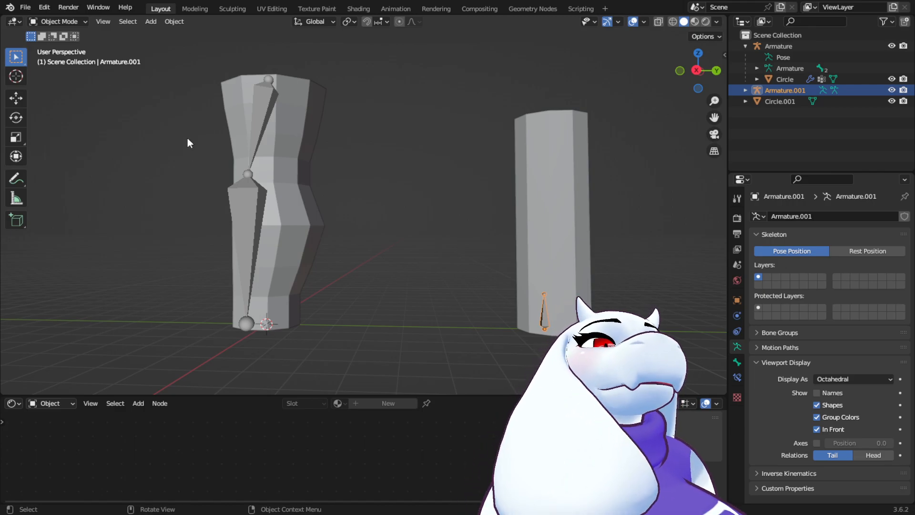
# In Edit Mode, move the new bone's bottom joint about 6.42 m up along Z to the column's top
pyautogui.click(67, 22)
pyautogui.click(69, 44)
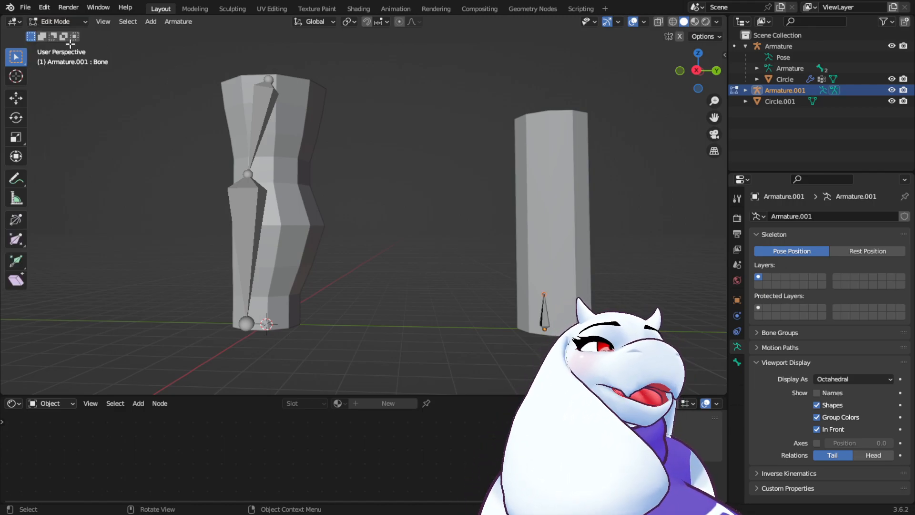
pyautogui.click(544, 331)
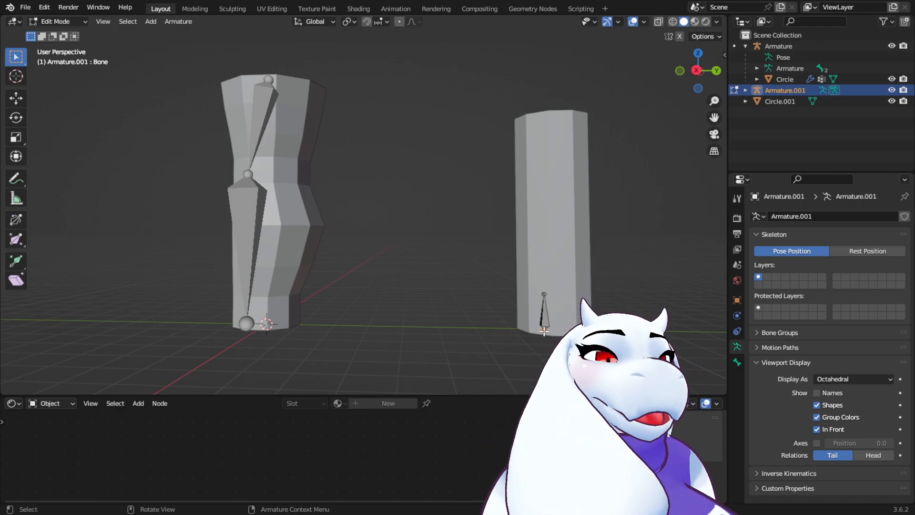
pyautogui.press('g')
pyautogui.press('z')
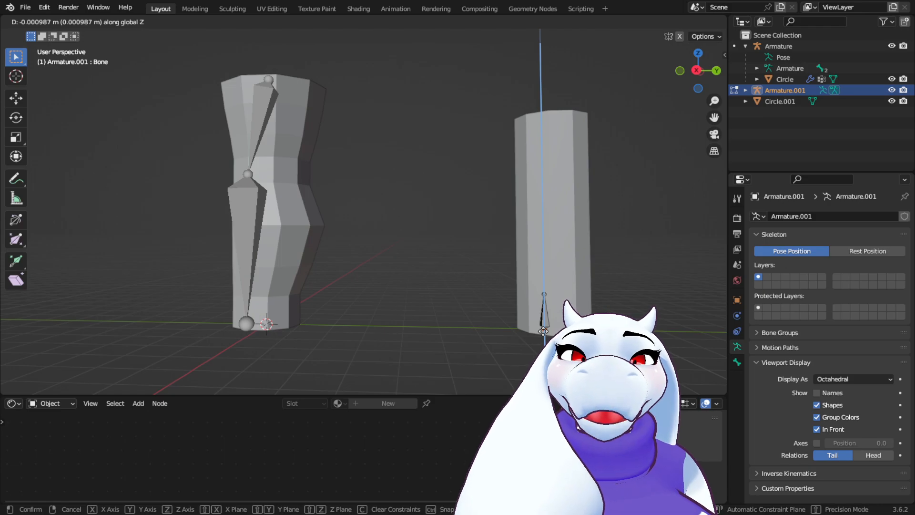
pyautogui.click(536, 114)
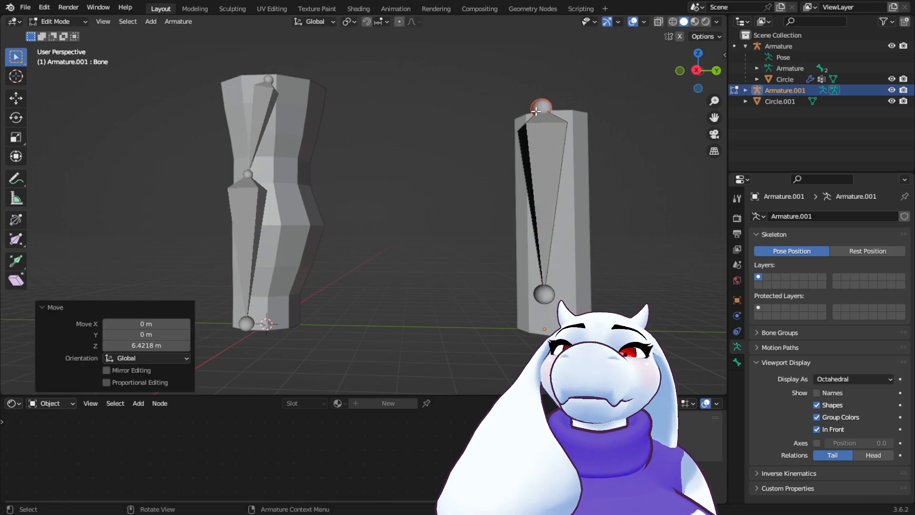
# Move the bone's lower joint about 2.01 m up along Z and about -0.39 m along Y
pyautogui.click(545, 295)
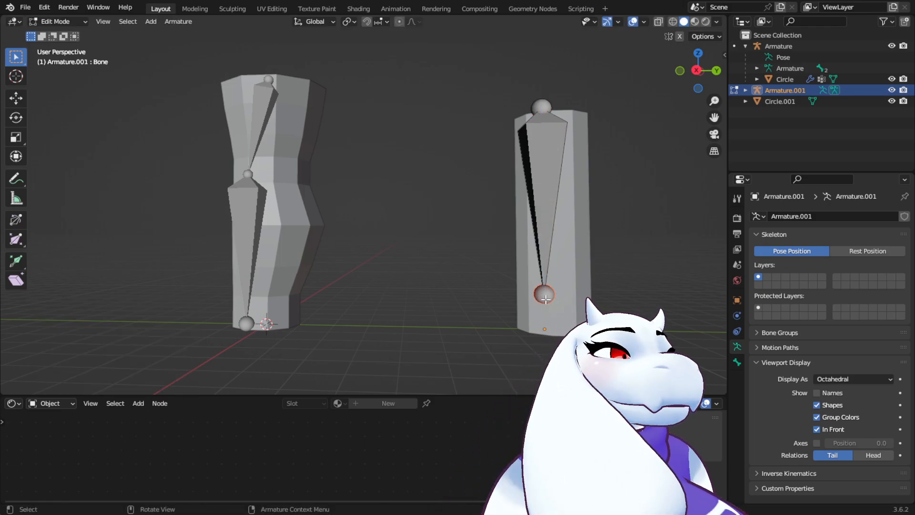
pyautogui.press('g')
pyautogui.press('z')
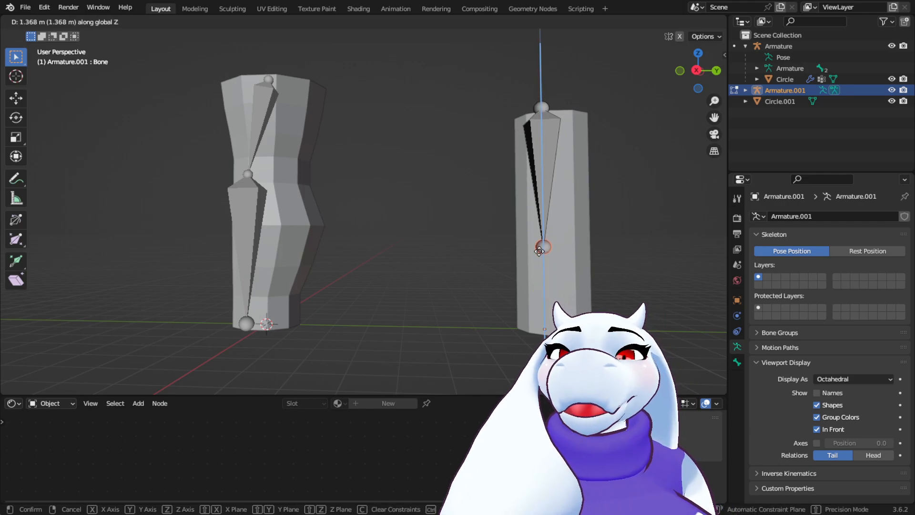
pyautogui.click(537, 230)
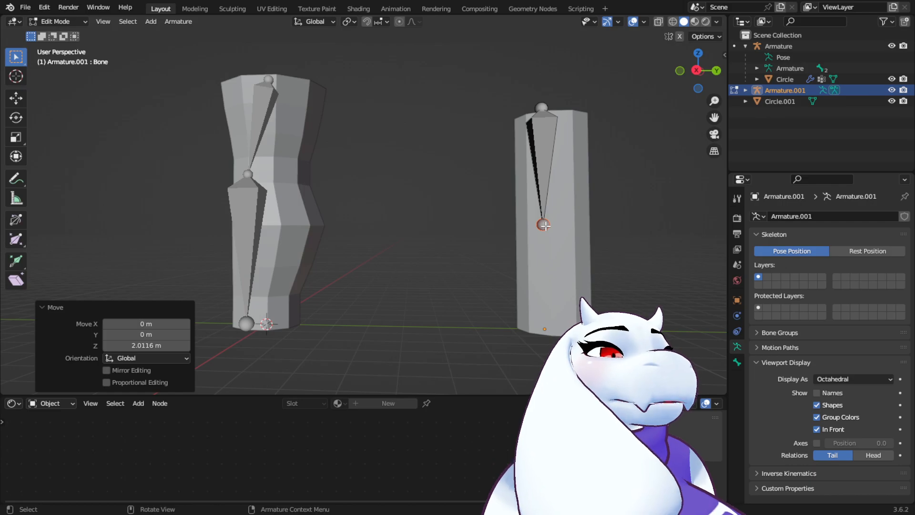
pyautogui.press('g')
pyautogui.press('y')
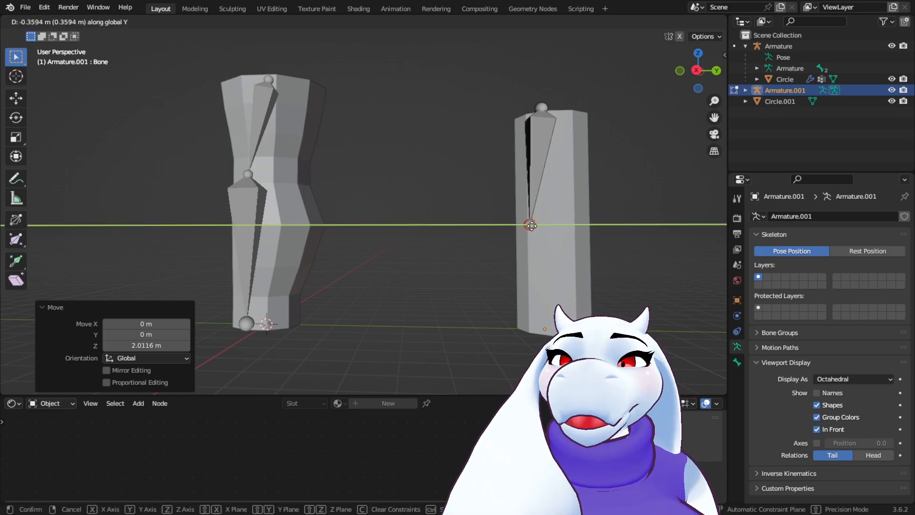
pyautogui.click(531, 226)
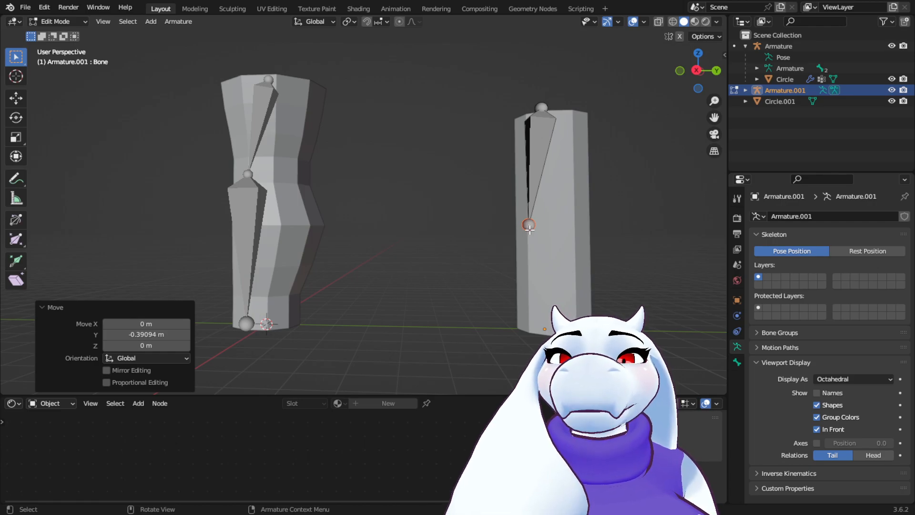
# Extrude a second bone from the middle joint about 2.97 m down along Z to the column's base
pyautogui.press('e')
pyautogui.press('z')
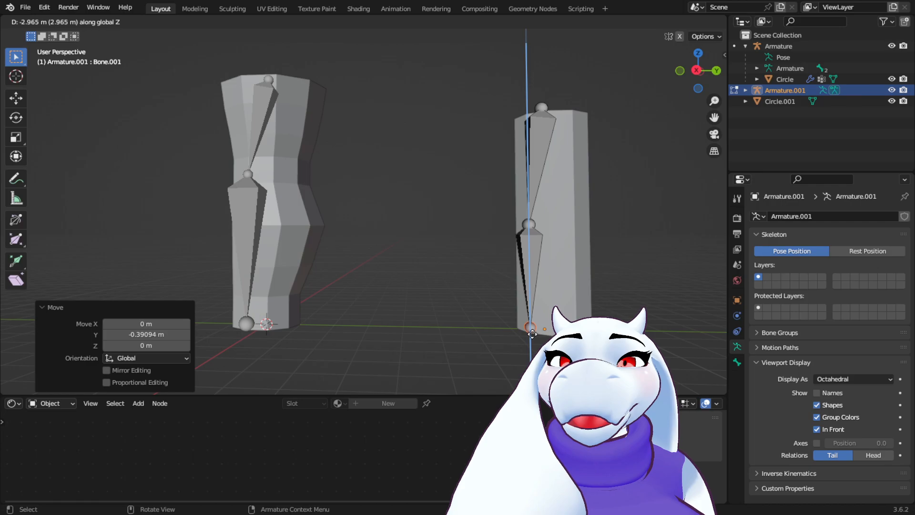
pyautogui.click(533, 334)
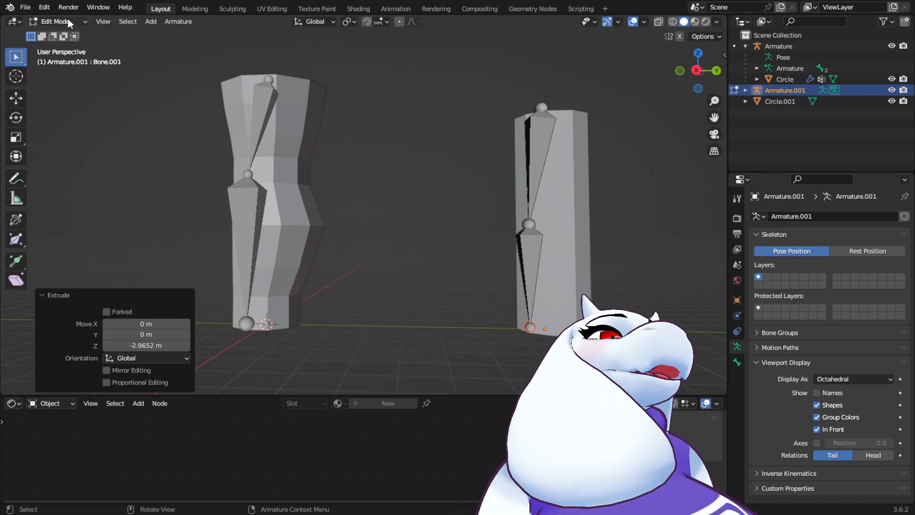
pyautogui.click(37, 8)
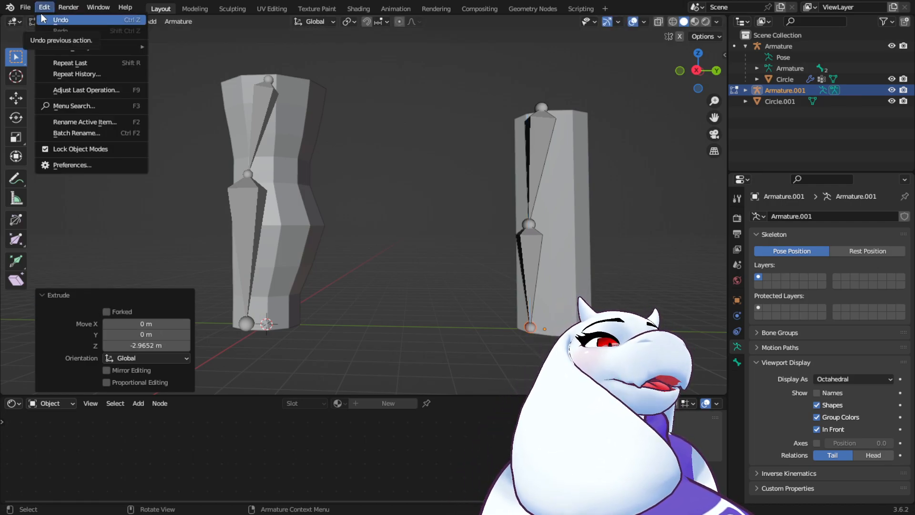
pyautogui.click(41, 8)
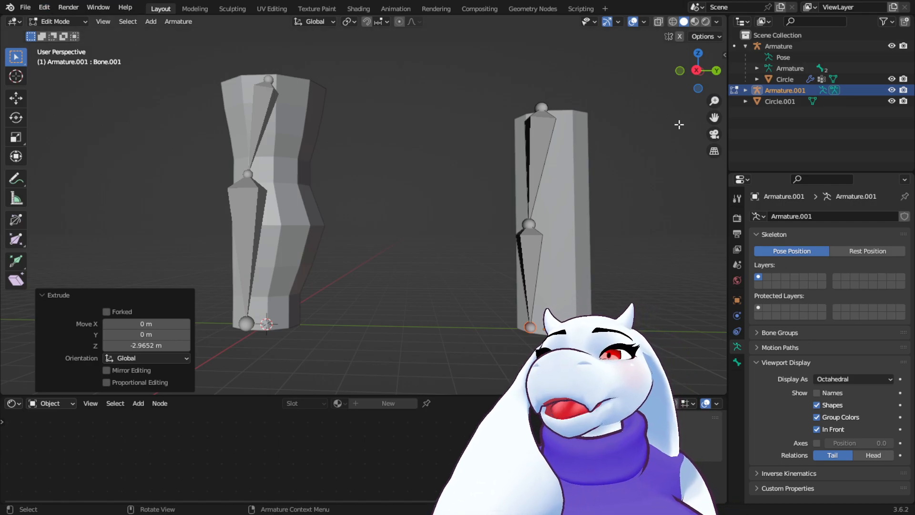
# Select Circle.001 together with Armature.001, return to Object Mode and parent the mesh to the armature with automatic weights
pyautogui.click(788, 99)
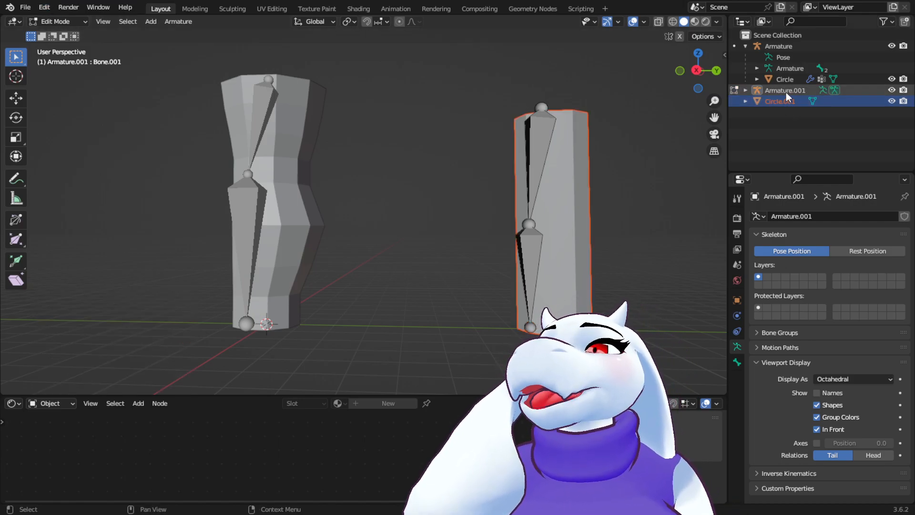
pyautogui.keyDown('ctrl'); pyautogui.click(785, 90); pyautogui.keyUp('ctrl')
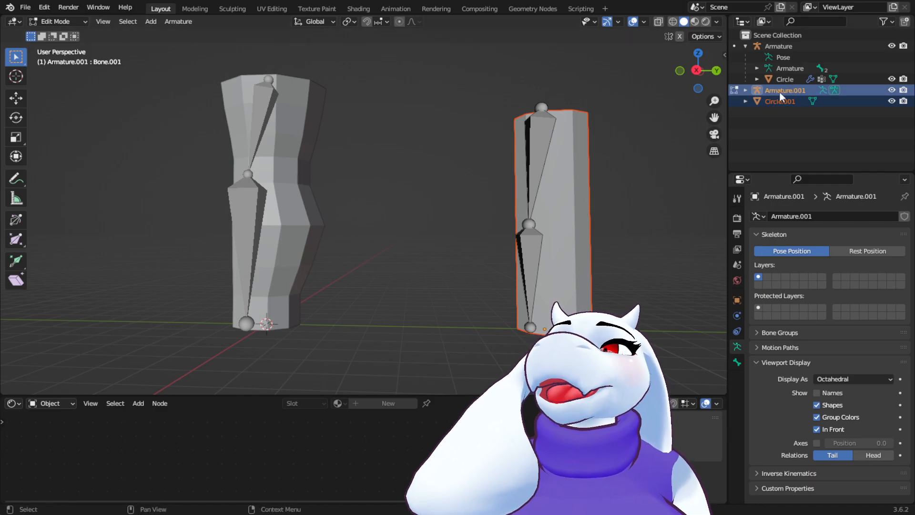
pyautogui.click(73, 27)
pyautogui.click(75, 33)
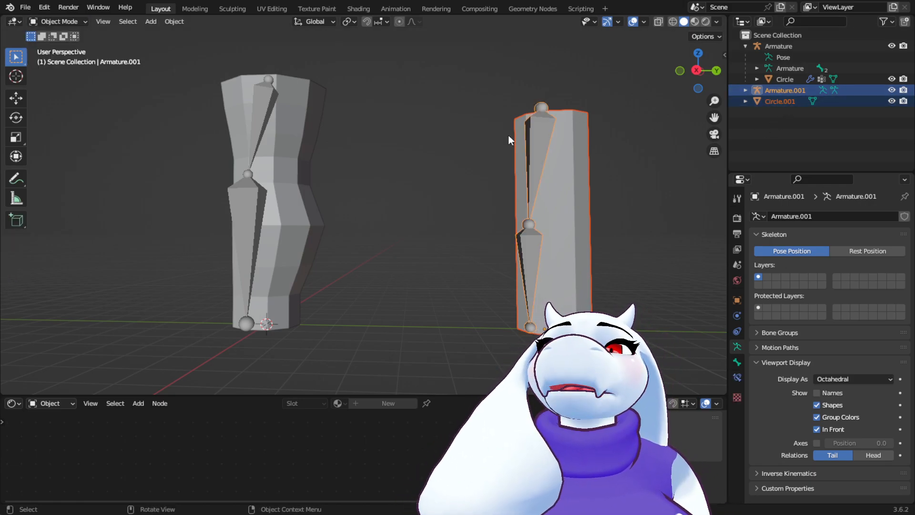
pyautogui.press('F3')
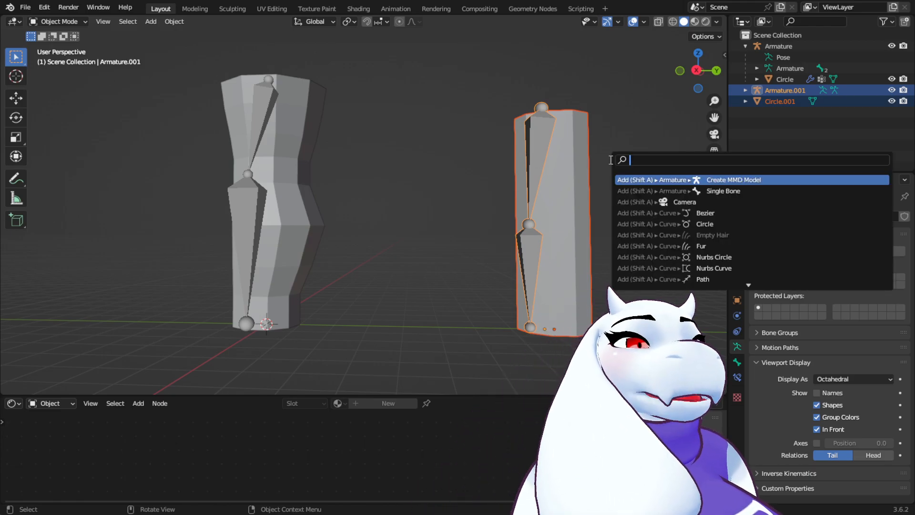
pyautogui.write('aut')
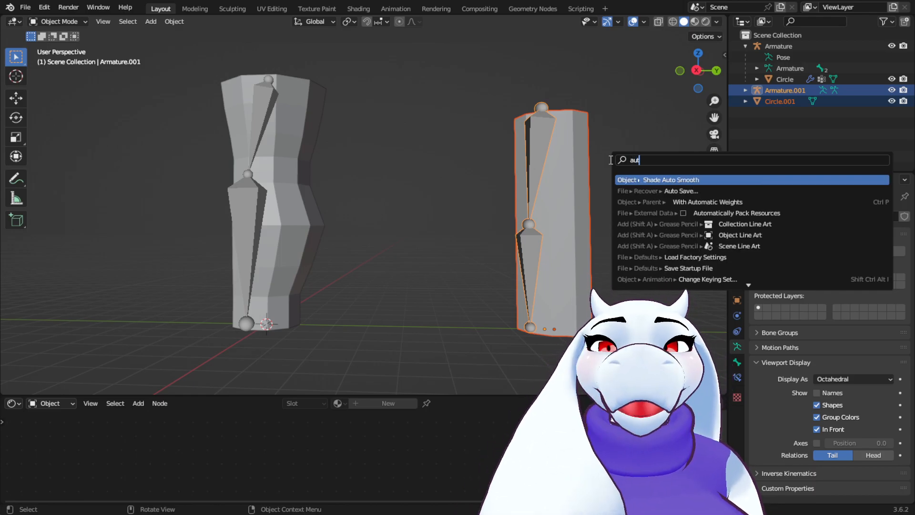
pyautogui.write('ma')
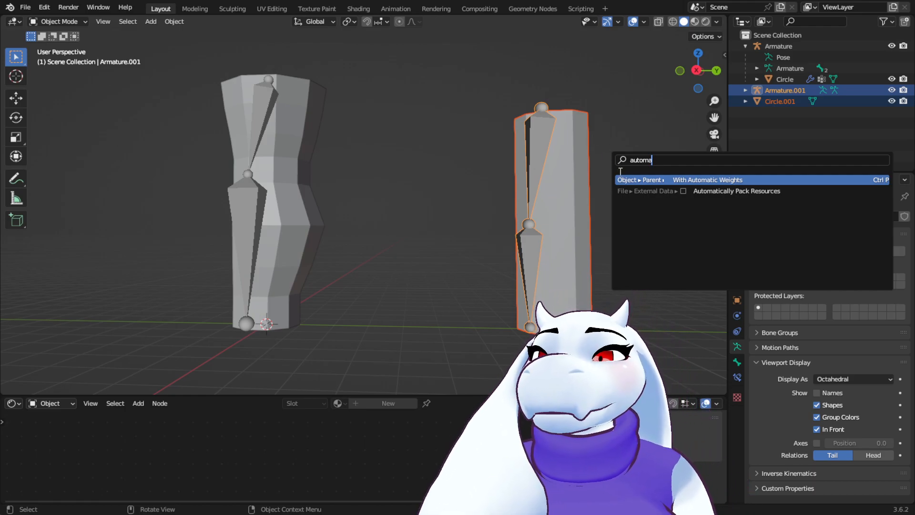
pyautogui.click(644, 180)
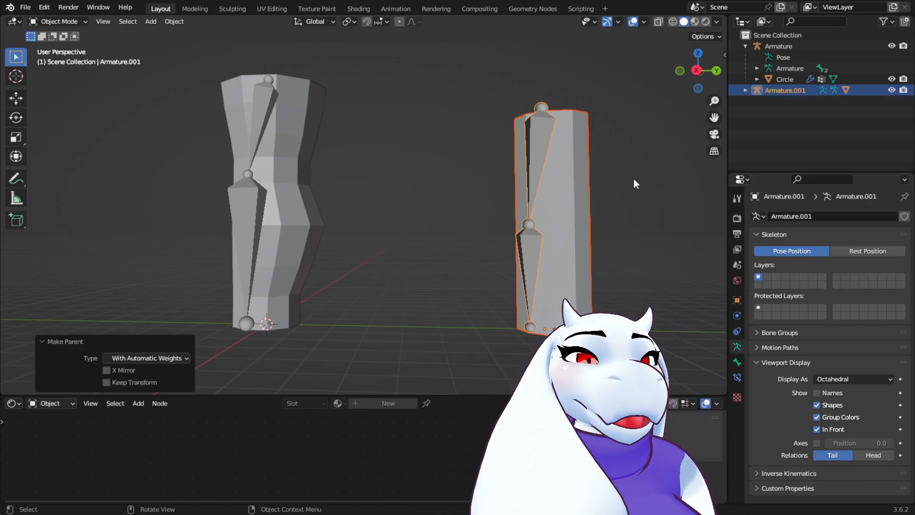
# Select only the Circle.001 mesh under Armature.001 and put it in Weight Paint mode
pyautogui.click(745, 91)
pyautogui.click(790, 123)
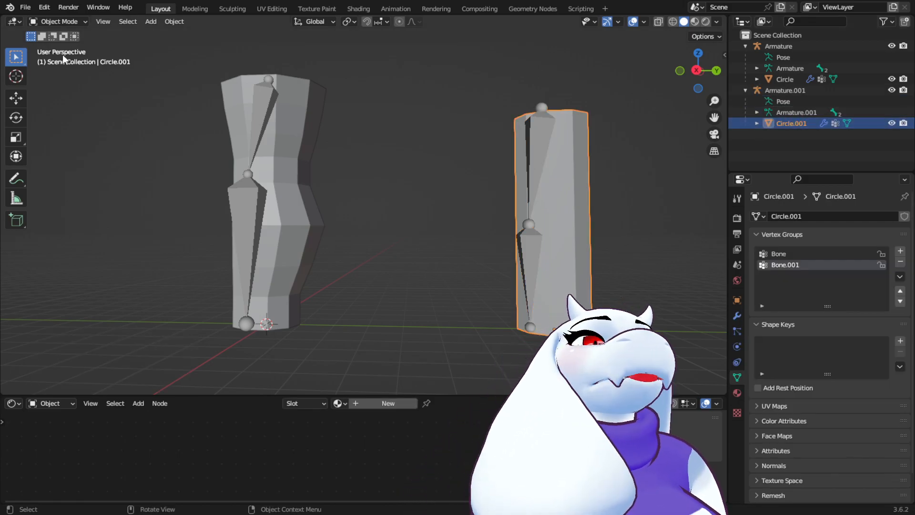
pyautogui.click(64, 24)
pyautogui.click(72, 81)
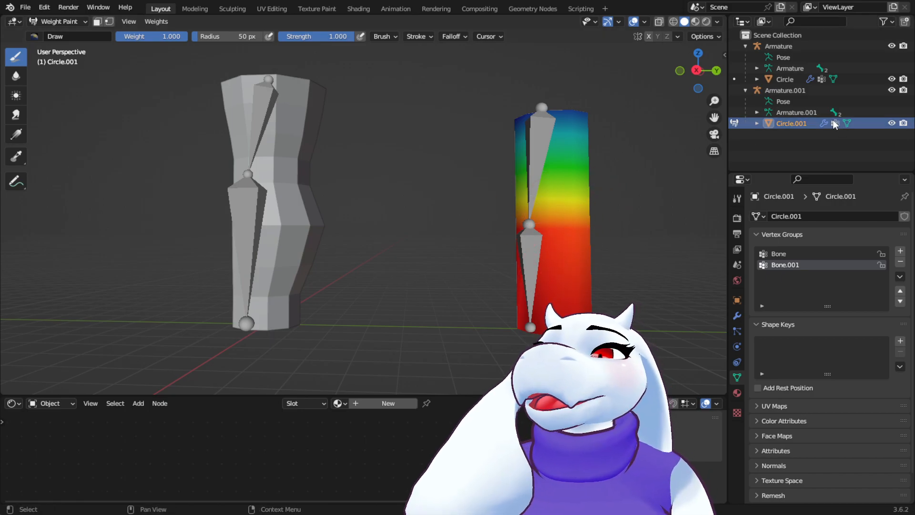
# Expand Armature.001's bone hierarchy and compare the column's weights for the vertex groups Bone and Bone.001
pyautogui.click(758, 113)
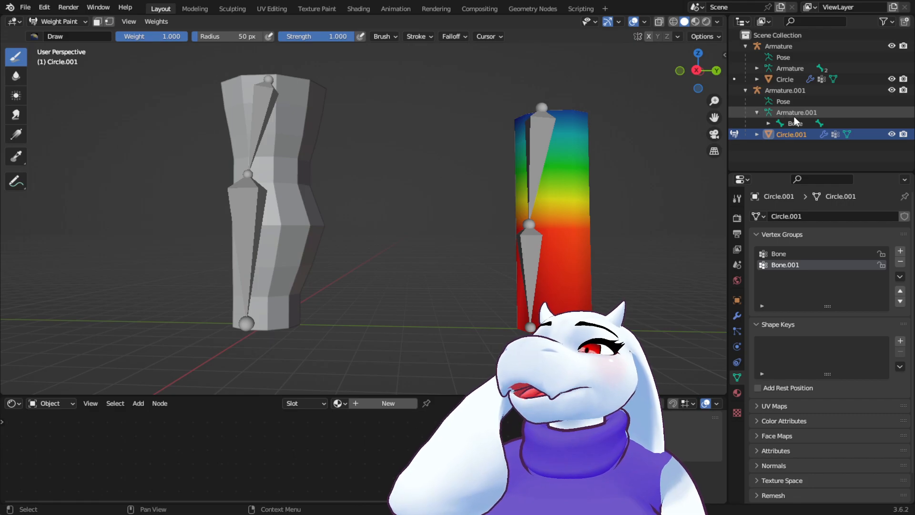
pyautogui.click(769, 123)
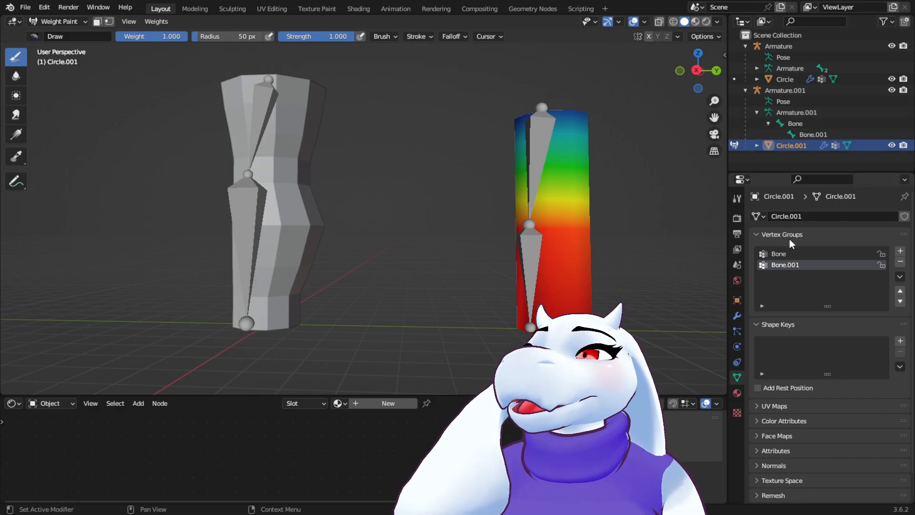
pyautogui.click(795, 253)
pyautogui.click(799, 262)
pyautogui.click(797, 251)
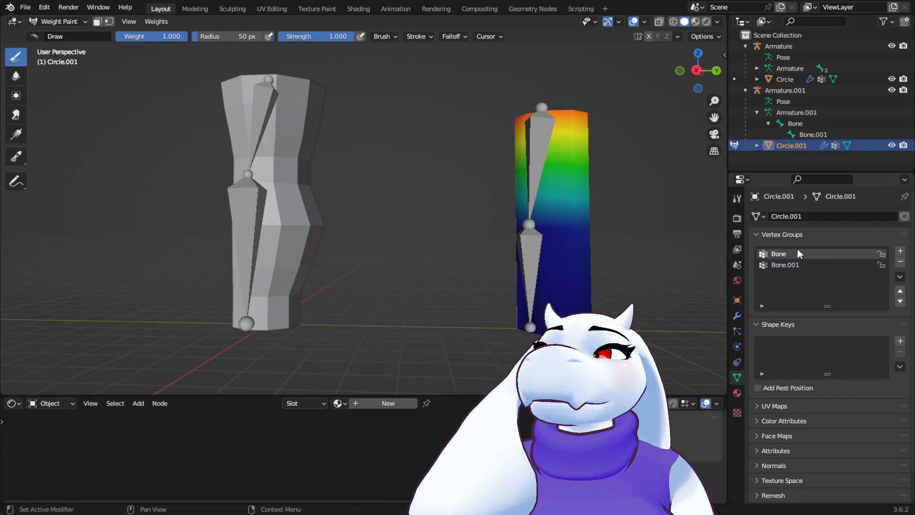
pyautogui.click(799, 266)
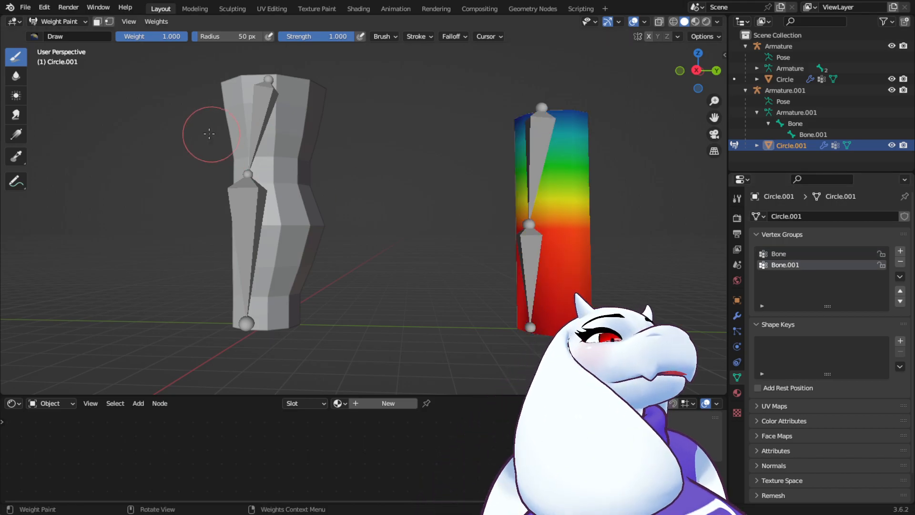
# Put Armature.001 in Pose Mode and try bending the plain column by rotating its lower bone about 85°
pyautogui.click(73, 22)
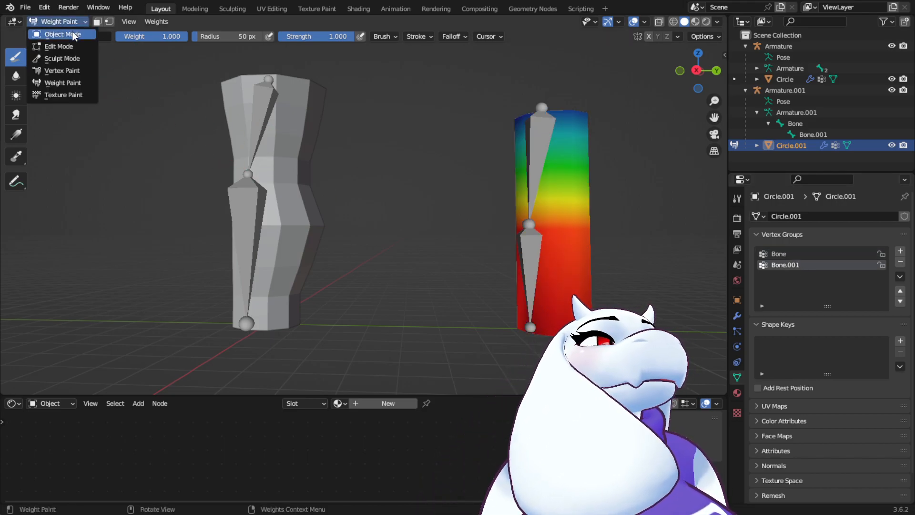
pyautogui.click(59, 33)
pyautogui.click(788, 91)
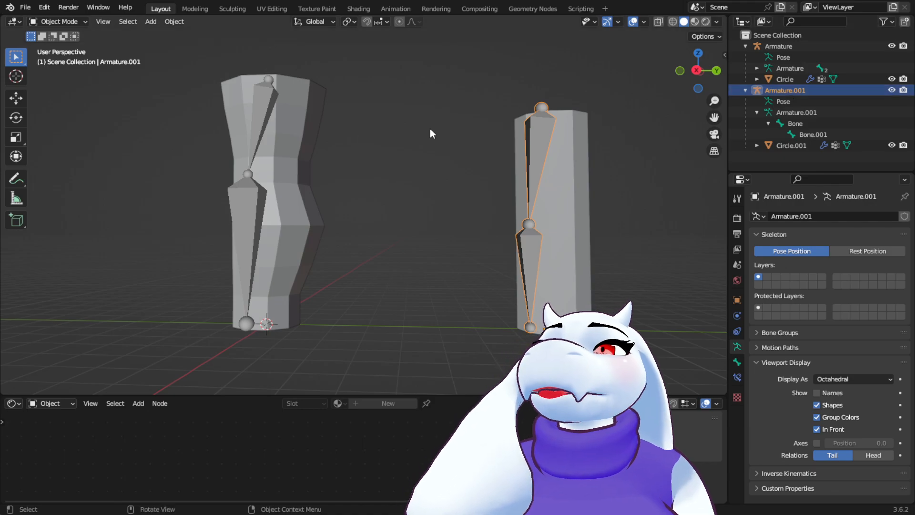
pyautogui.click(87, 23)
pyautogui.click(76, 57)
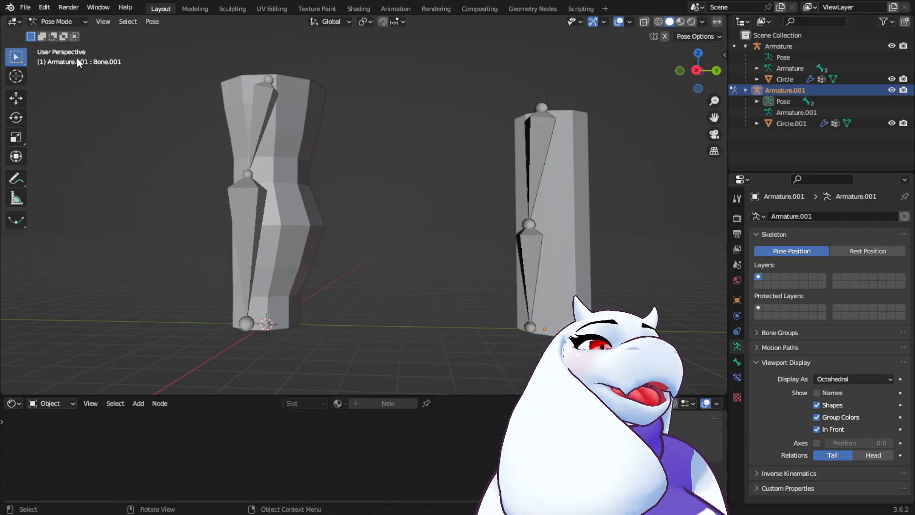
pyautogui.click(534, 250)
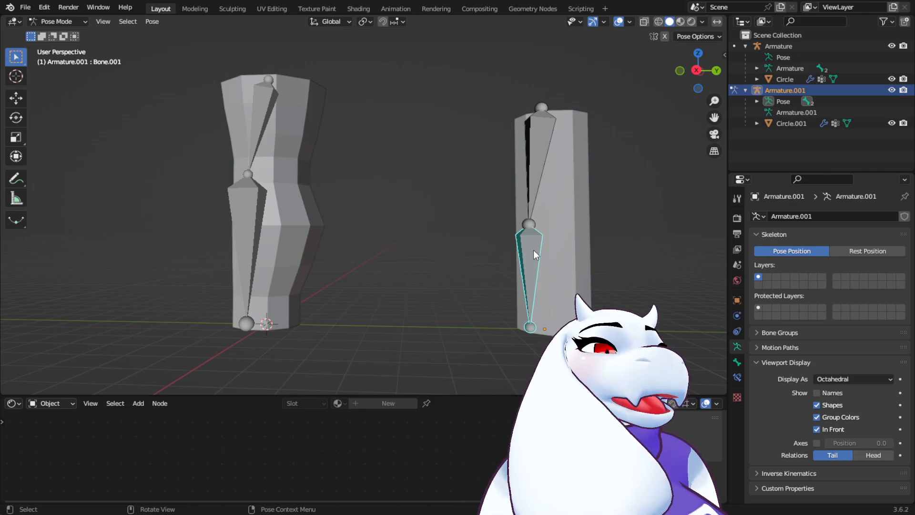
pyautogui.press('r')
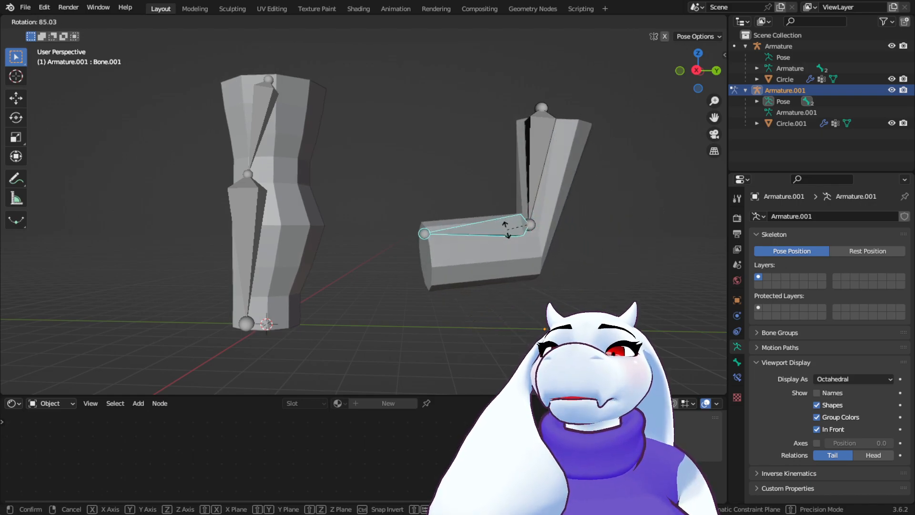
pyautogui.rightClick(508, 230)
# Put the limb-like mesh's Armature in Pose Mode and try rotating its lower bone by about -22°
pyautogui.click(71, 22)
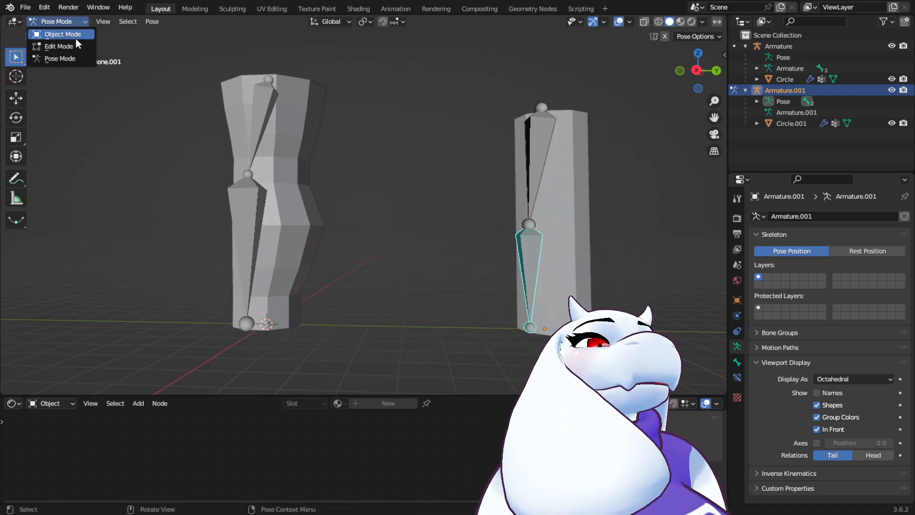
pyautogui.click(76, 36)
pyautogui.click(249, 198)
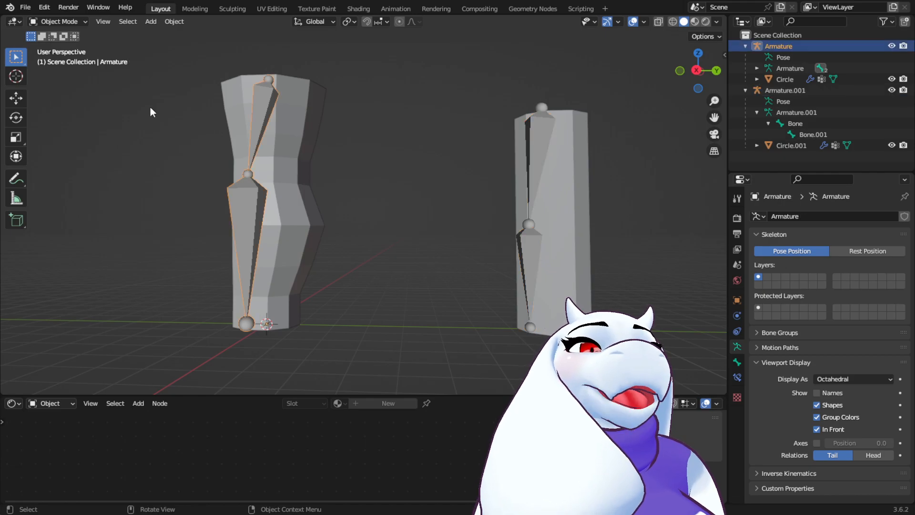
pyautogui.click(70, 26)
pyautogui.click(74, 55)
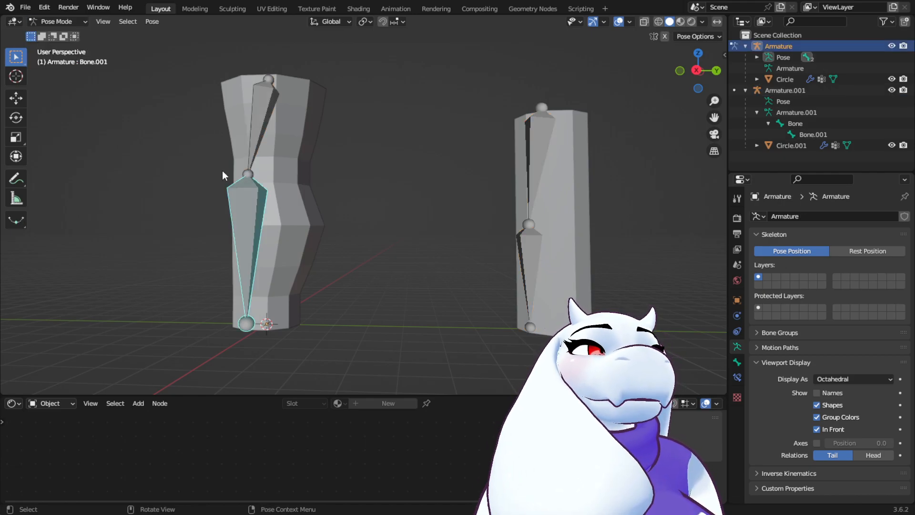
pyautogui.press('r')
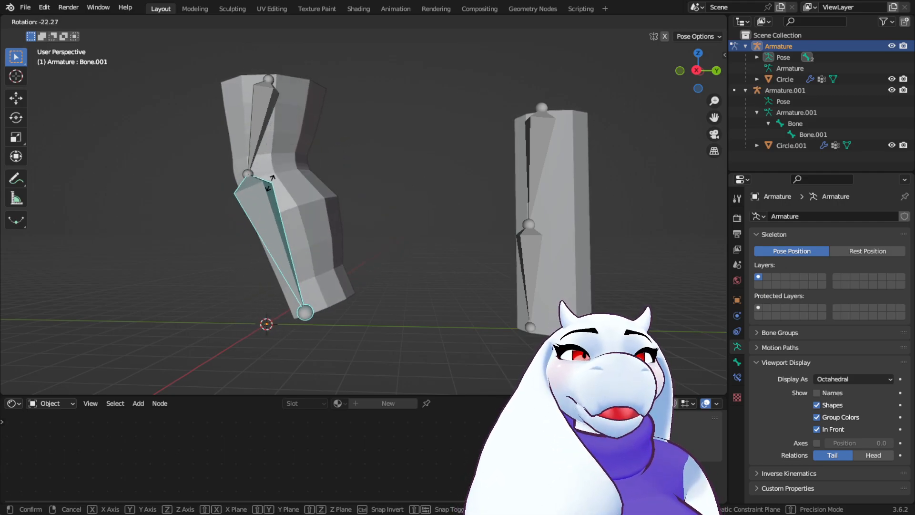
pyautogui.click(271, 183)
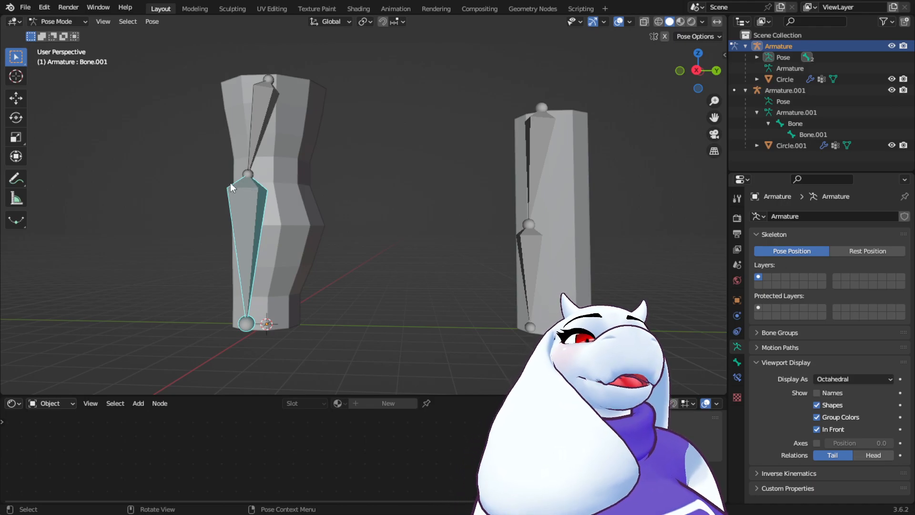
# Return to Object Mode and delete both armatures together with the Circle and Circle.001 meshes
pyautogui.click(82, 22)
pyautogui.click(79, 32)
pyautogui.moveTo(794, 119); pyautogui.dragTo(758, 44)
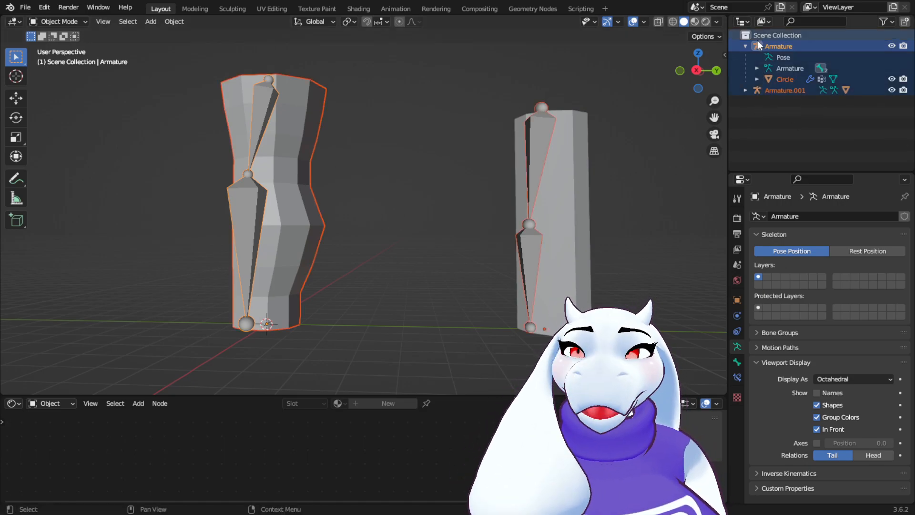
pyautogui.press('Delete')
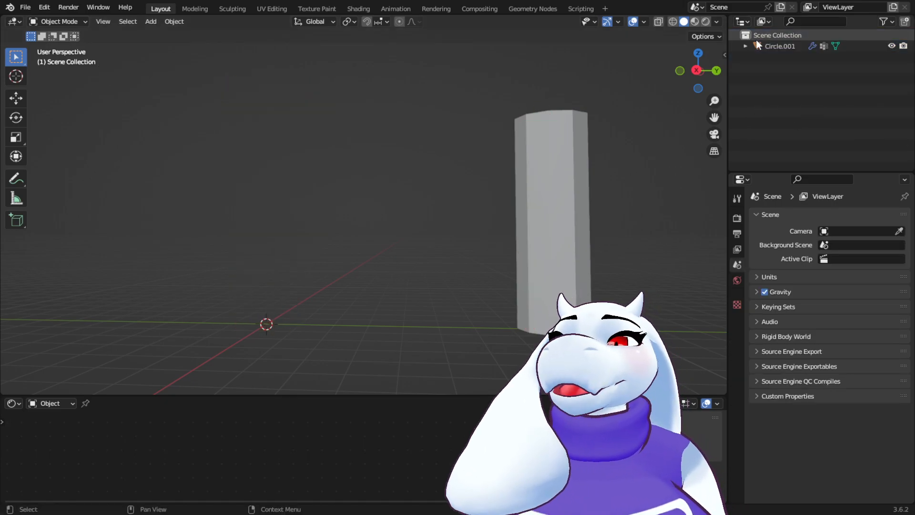
pyautogui.click(772, 47)
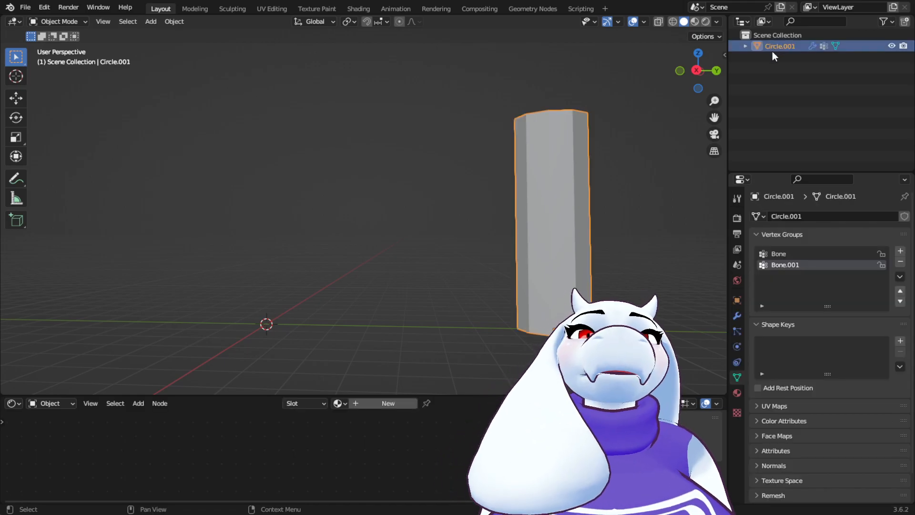
pyautogui.press('Delete')
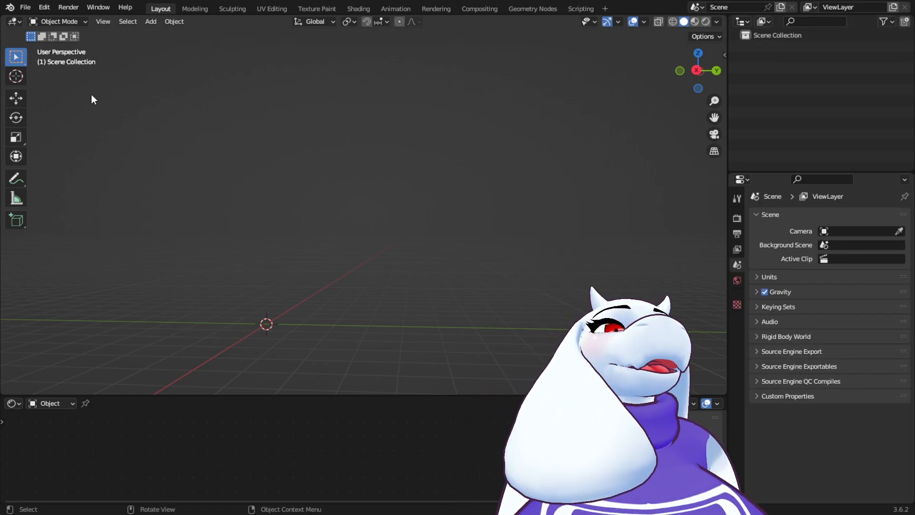
# Add a 2 m cube at the world origin and look at it from the front viewpoint
pyautogui.click(151, 22)
pyautogui.moveTo(190, 33)
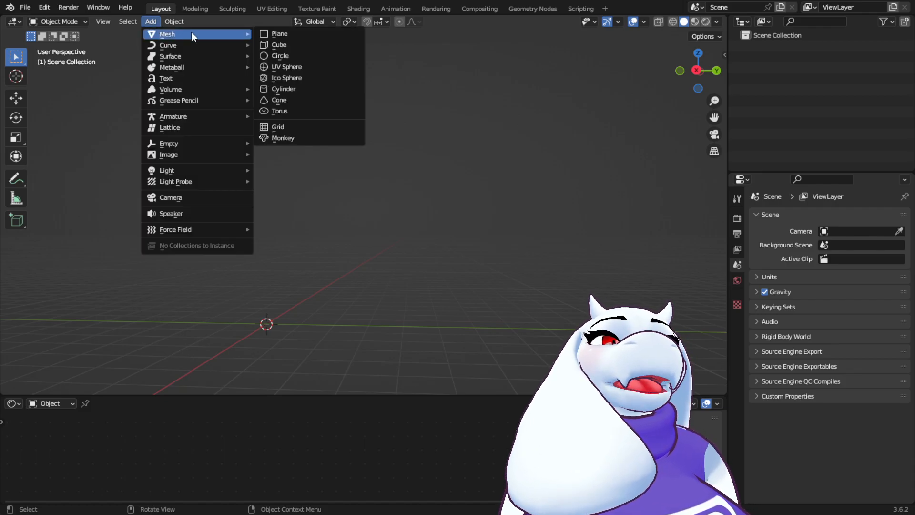
pyautogui.click(276, 44)
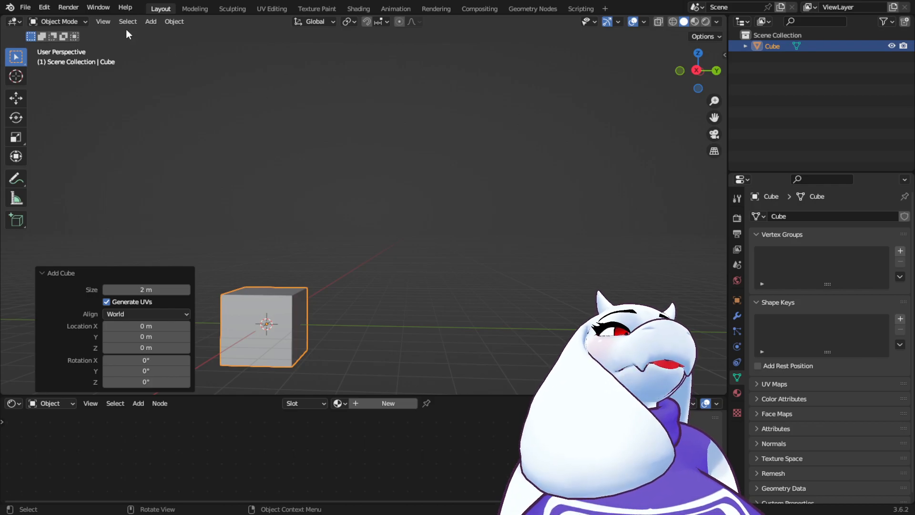
pyautogui.click(104, 21)
pyautogui.moveTo(160, 160)
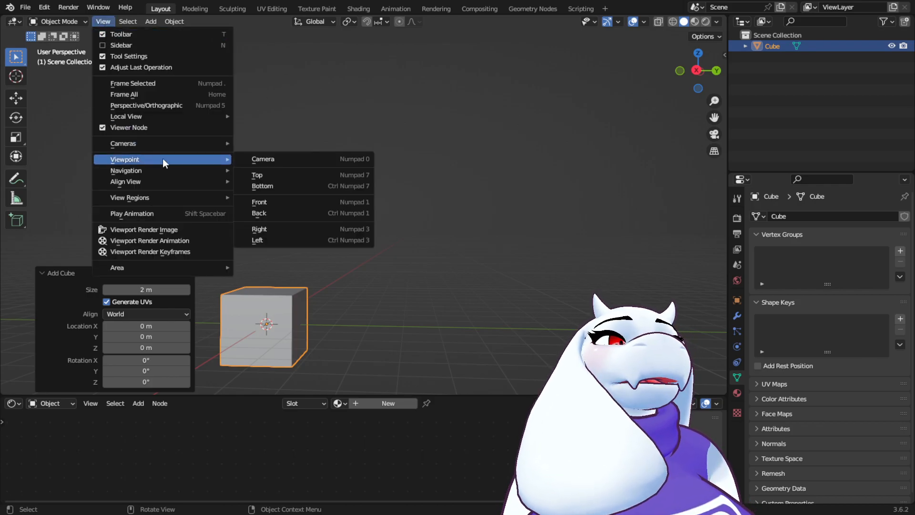
pyautogui.click(270, 197)
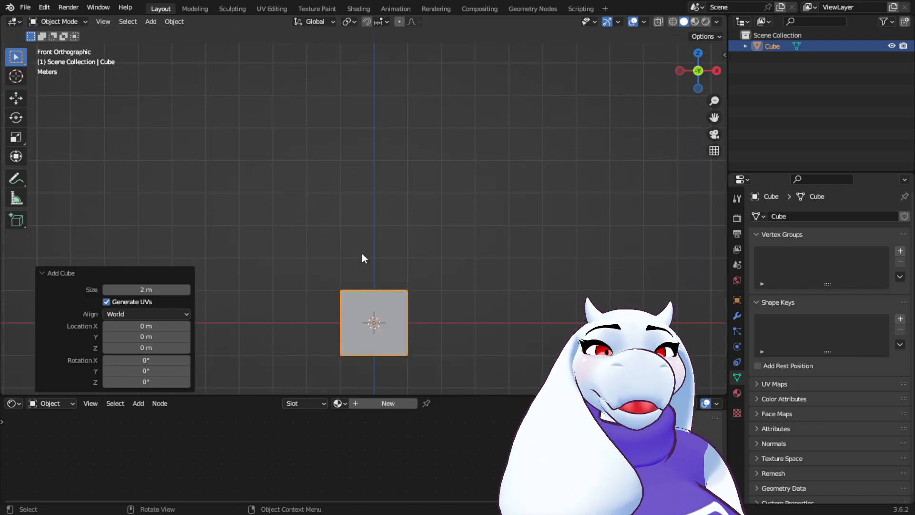
pyautogui.moveTo(400, 250); pyautogui.dragTo(377, 267, button='middle')
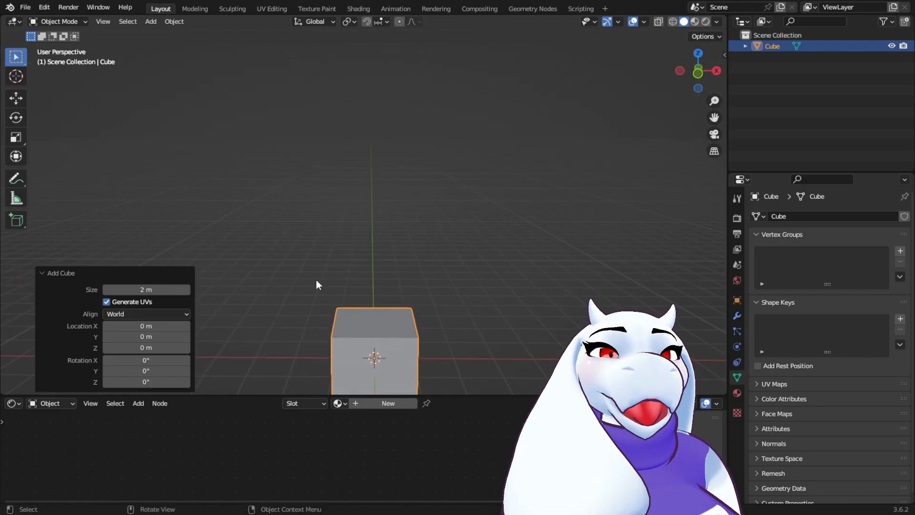
# Put the cube in Edit Mode with edge selection and select the two opposite side edges of its top face
pyautogui.click(81, 22)
pyautogui.click(74, 48)
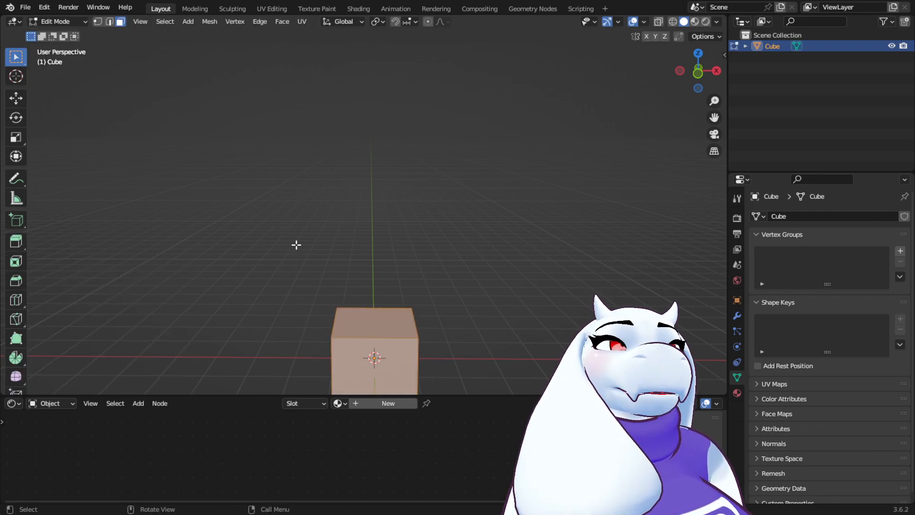
pyautogui.keyDown('shift'); pyautogui.moveTo(370, 368); pyautogui.dragTo(370, 284, button='middle'); pyautogui.keyUp('shift')
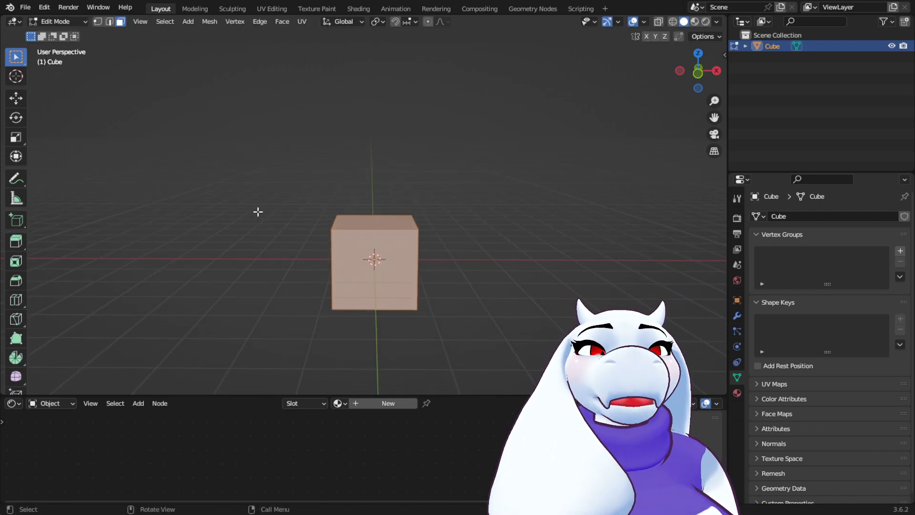
pyautogui.click(109, 22)
pyautogui.hotkey('alt', 'a')
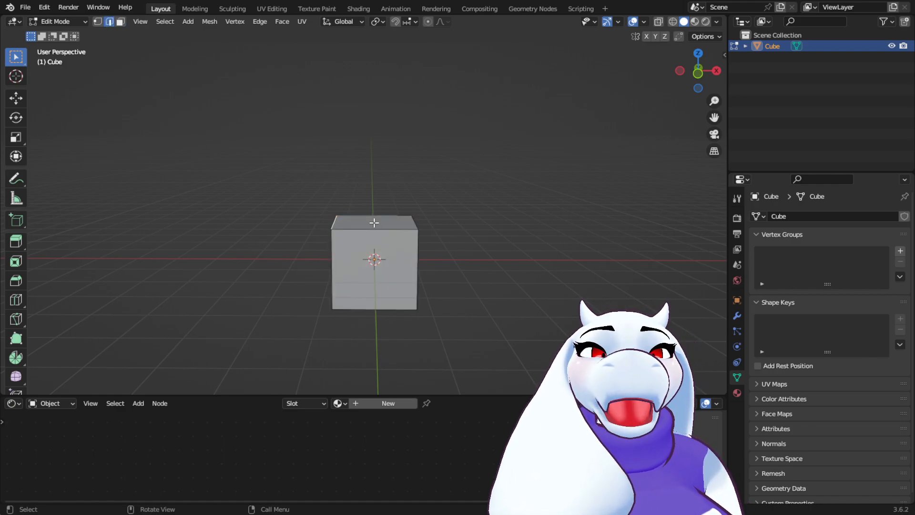
pyautogui.keyDown('shift'); pyautogui.click(412, 221); pyautogui.keyUp('shift')
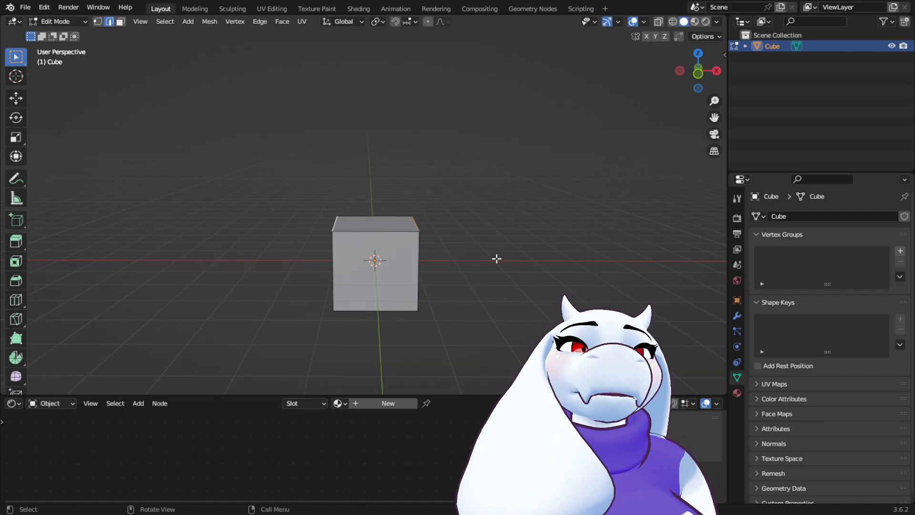
# Bevel the selected top edges with a width of about 0.638 m and 4 segments, and return to Object Mode
pyautogui.press('F3')
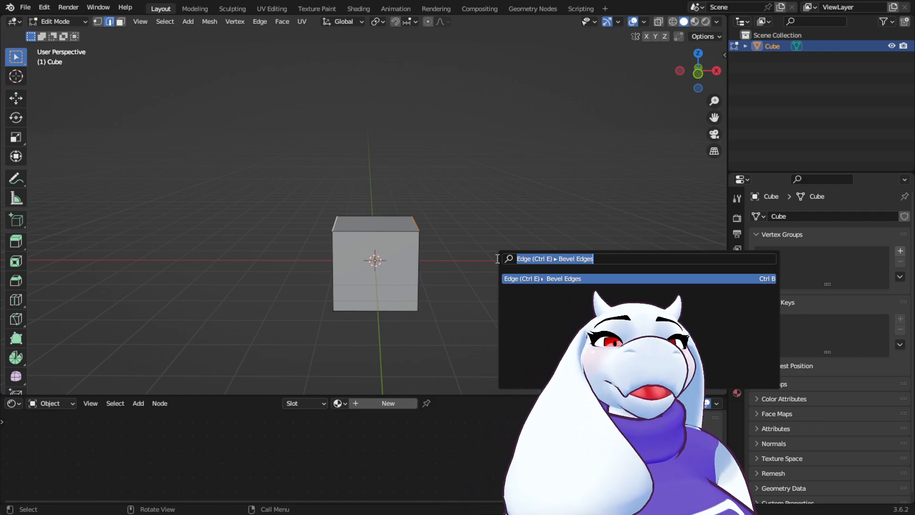
pyautogui.press('Return')
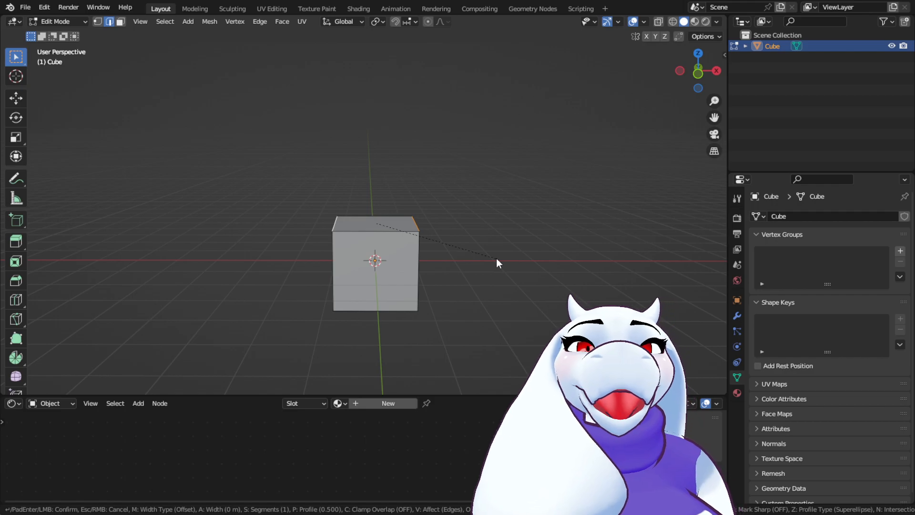
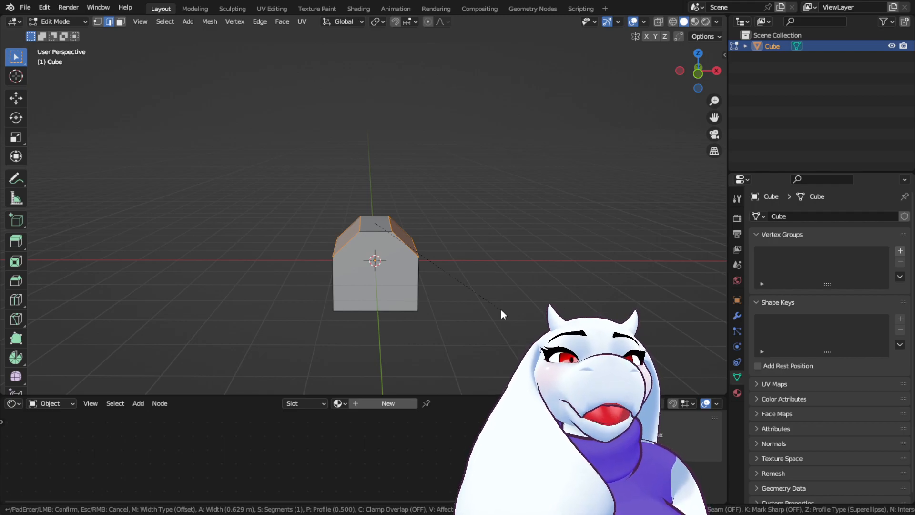
pyautogui.scroll(3, 501, 309)
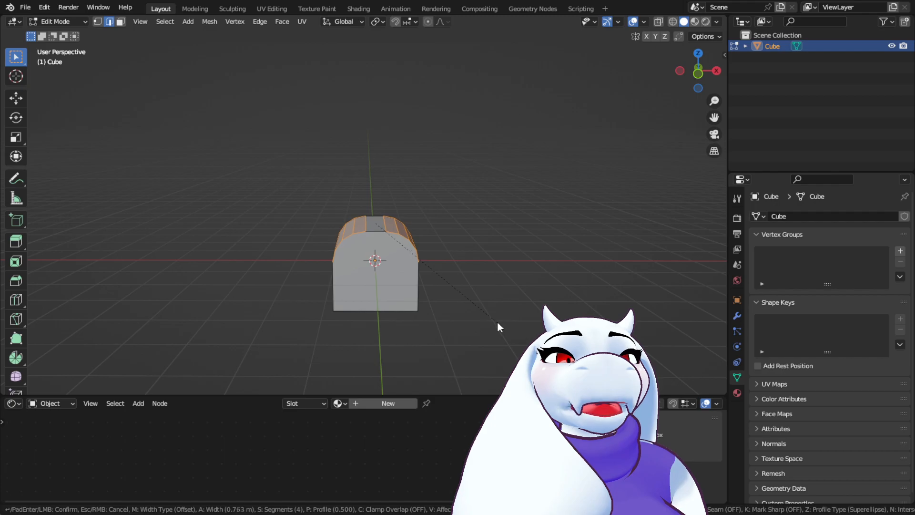
pyautogui.scroll(-2, 491, 318)
pyautogui.scroll(2, 490, 316)
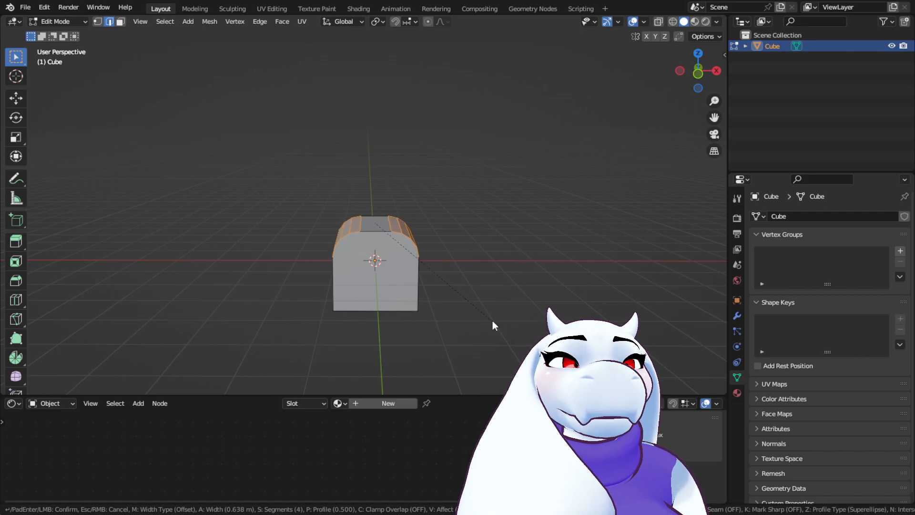
pyautogui.click(493, 320)
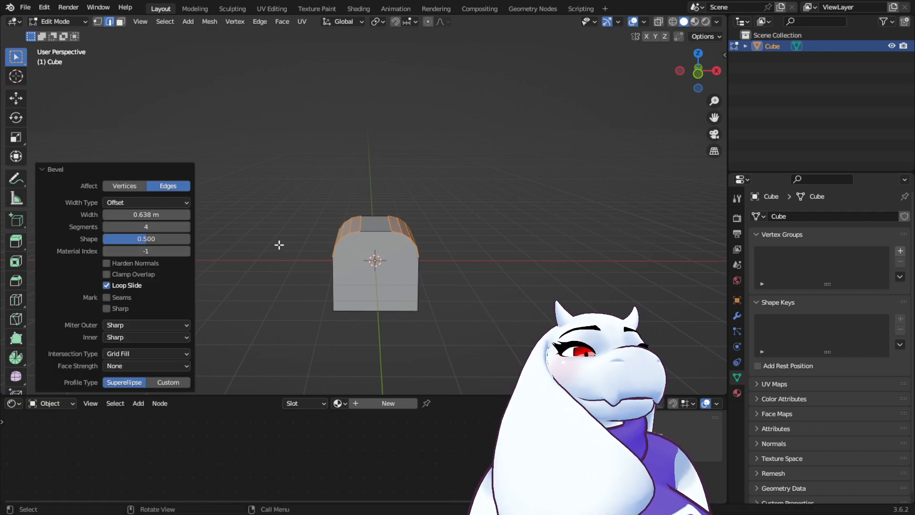
pyautogui.click(85, 20)
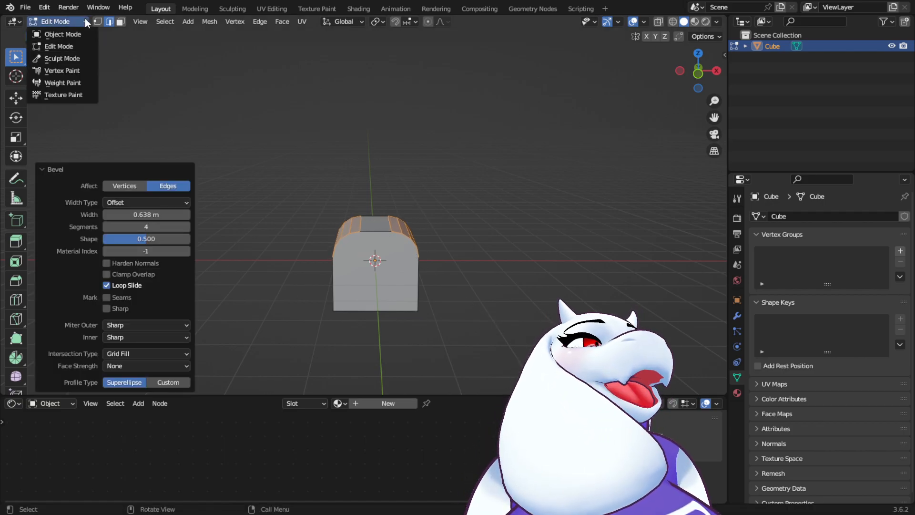
pyautogui.click(84, 35)
# Add a second 2 m cube at the world origin, in the same place as the rounded cube
pyautogui.moveTo(505, 307); pyautogui.dragTo(464, 308, button='middle')
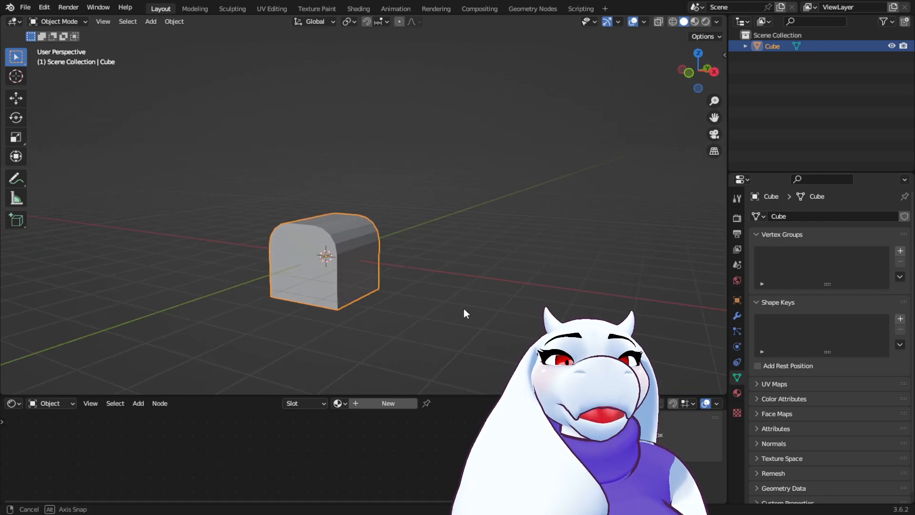
pyautogui.click(152, 22)
pyautogui.moveTo(156, 33)
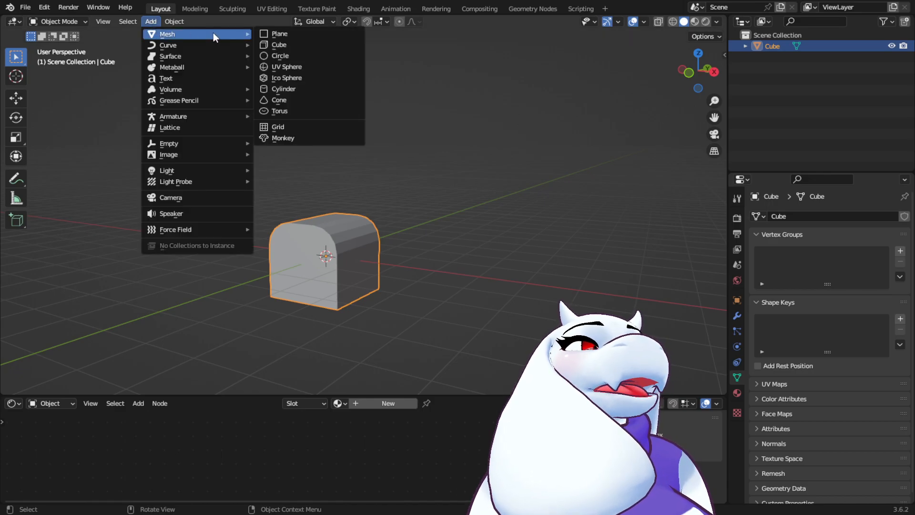
pyautogui.click(288, 44)
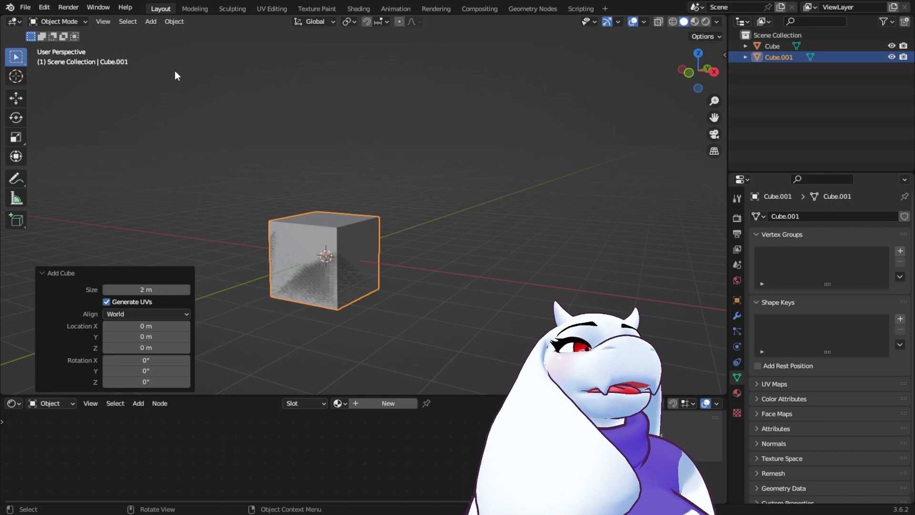
# Put the new cube in Edit Mode with face selection and move its +Y face back along the Y axis to leave a thin slab
pyautogui.click(71, 19)
pyautogui.click(67, 48)
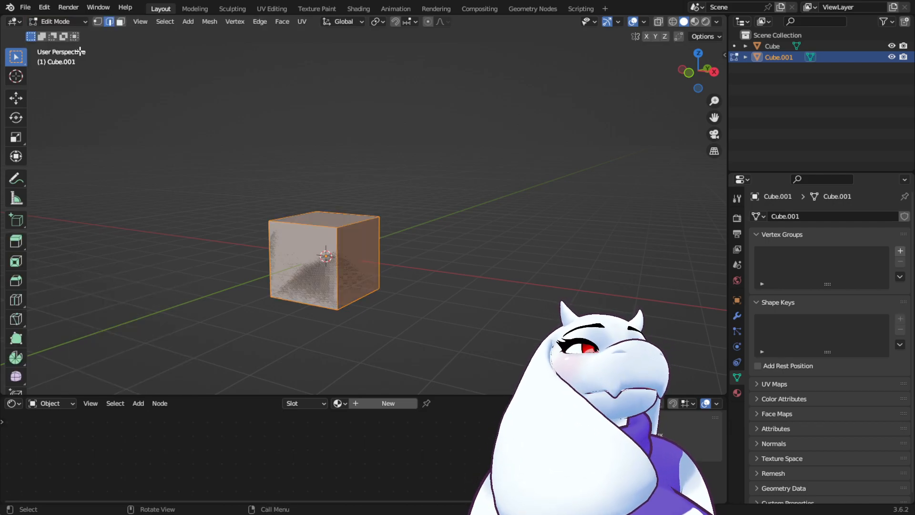
pyautogui.moveTo(430, 226); pyautogui.dragTo(312, 227, button='middle')
pyautogui.click(319, 228)
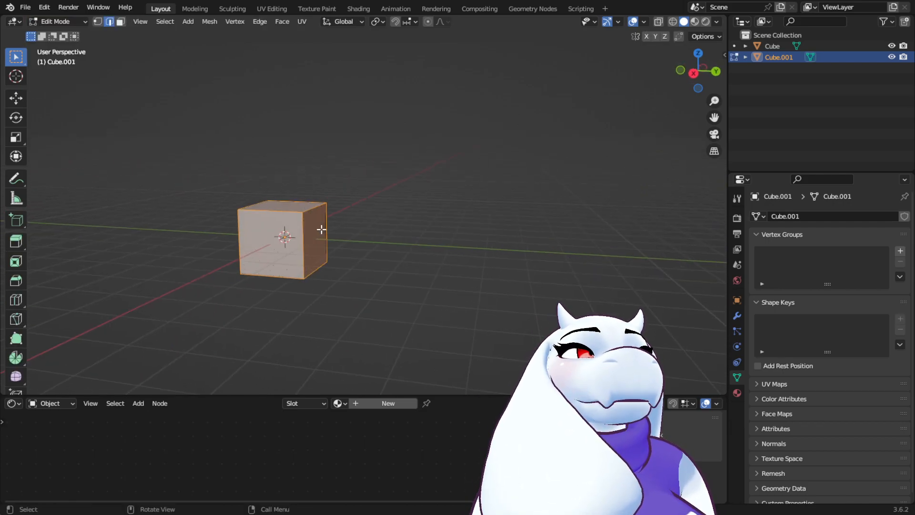
pyautogui.click(120, 22)
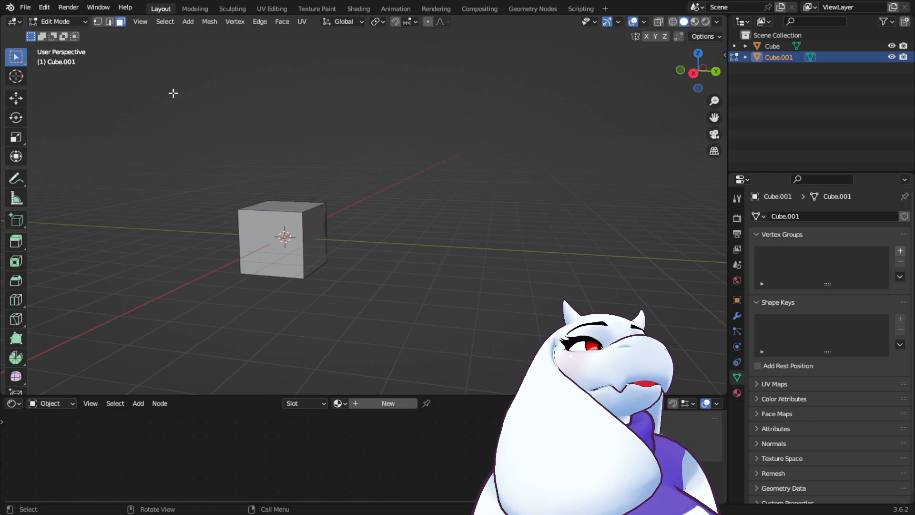
pyautogui.click(324, 246)
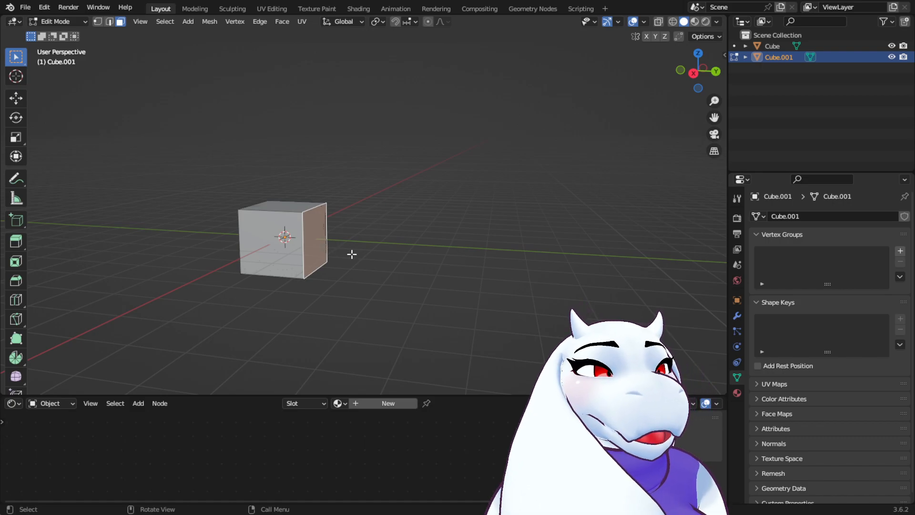
pyautogui.press('g')
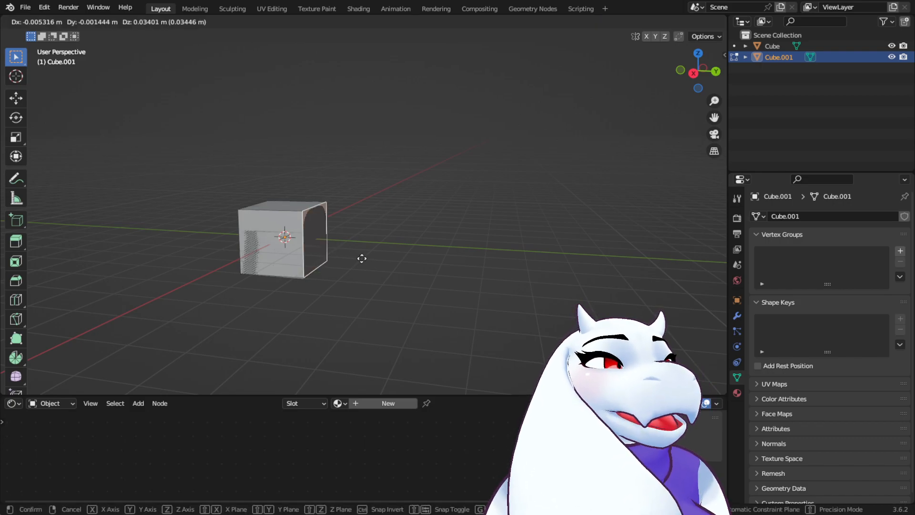
pyautogui.press('y')
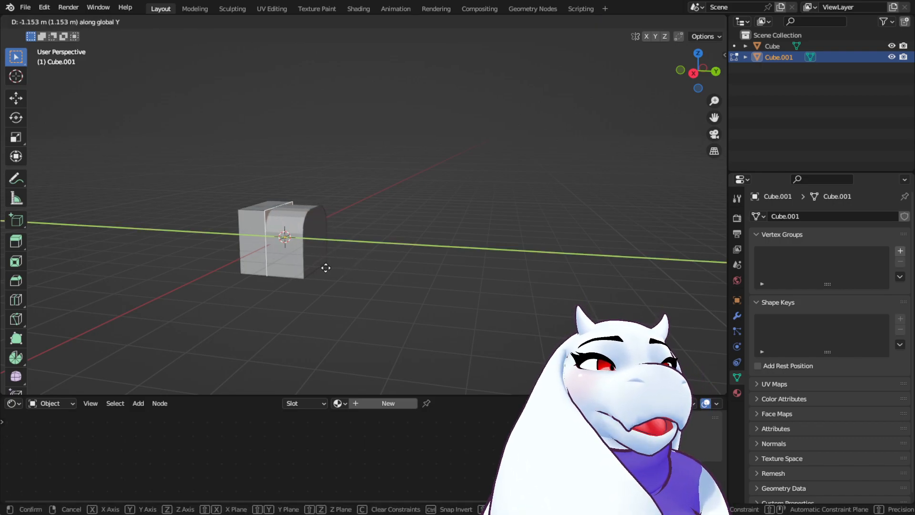
pyautogui.click(316, 265)
# Raise the slab's top face by about 1.11 m along the Z axis
pyautogui.moveTo(296, 295); pyautogui.dragTo(382, 302, button='middle')
pyautogui.click(291, 231)
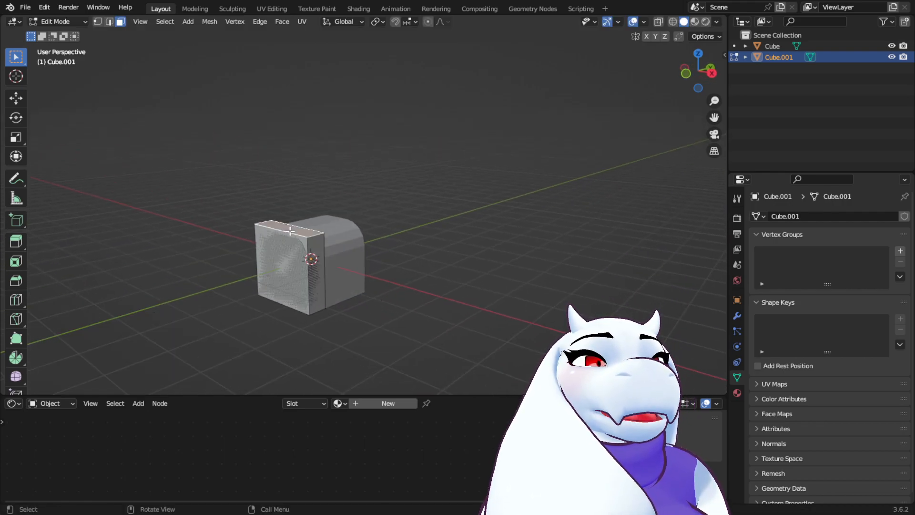
pyautogui.press('g')
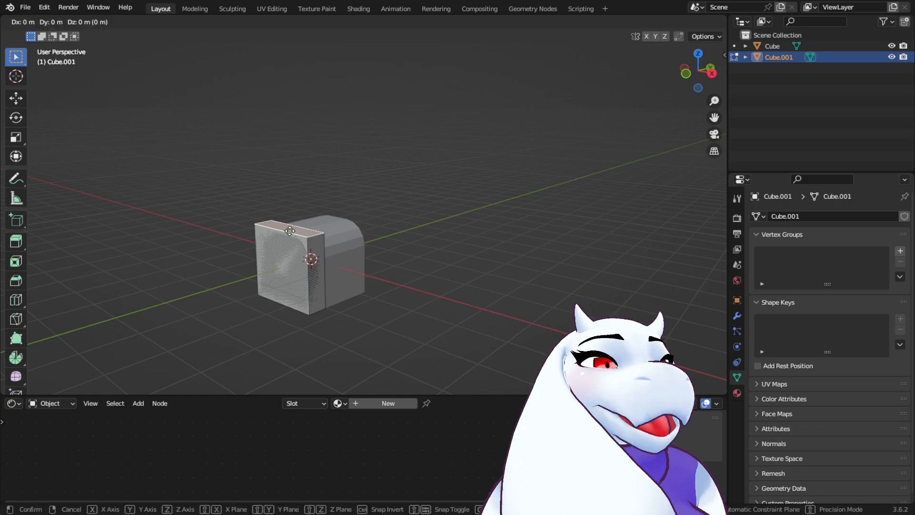
pyautogui.press('y')
pyautogui.press('z')
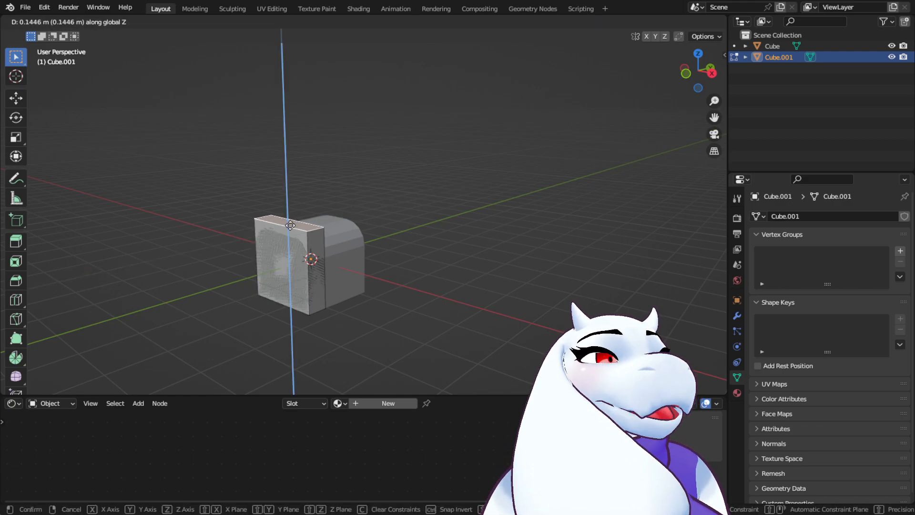
pyautogui.click(307, 262)
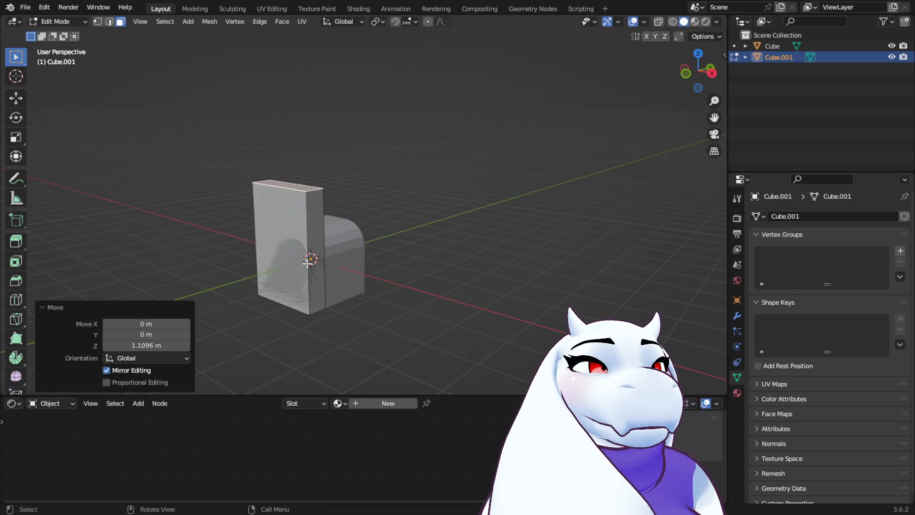
# Raise the slab's bottom face by about 1.407 m along the Z axis
pyautogui.click(296, 305)
pyautogui.moveTo(296, 305)
pyautogui.mouseDown(button='middle')
pyautogui.moveTo(287, 238)
pyautogui.moveTo(300, 318)
pyautogui.mouseUp(button='middle')
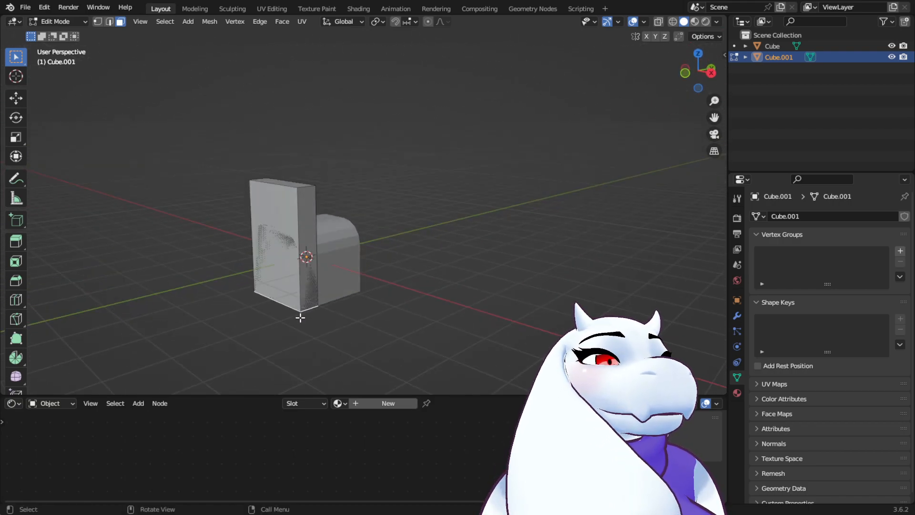
pyautogui.press('g')
pyautogui.press('z')
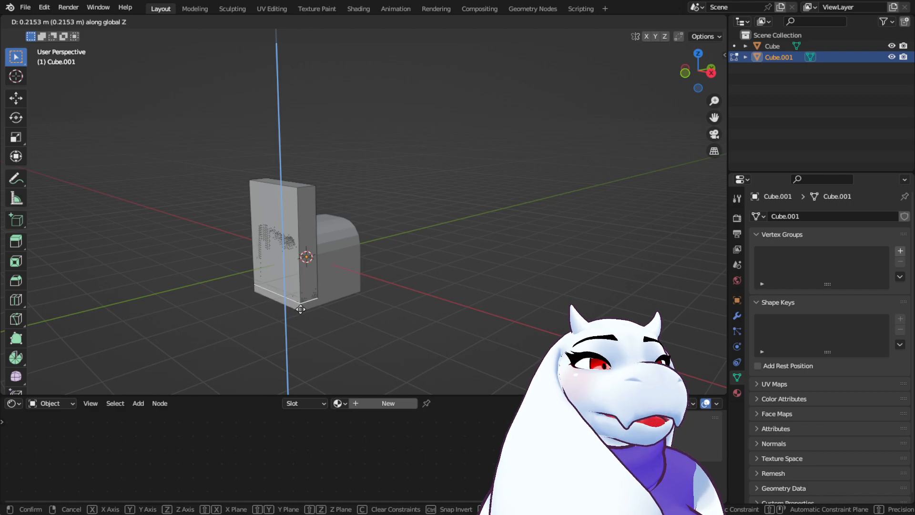
pyautogui.click(304, 266)
pyautogui.moveTo(327, 278); pyautogui.dragTo(391, 267, button='middle')
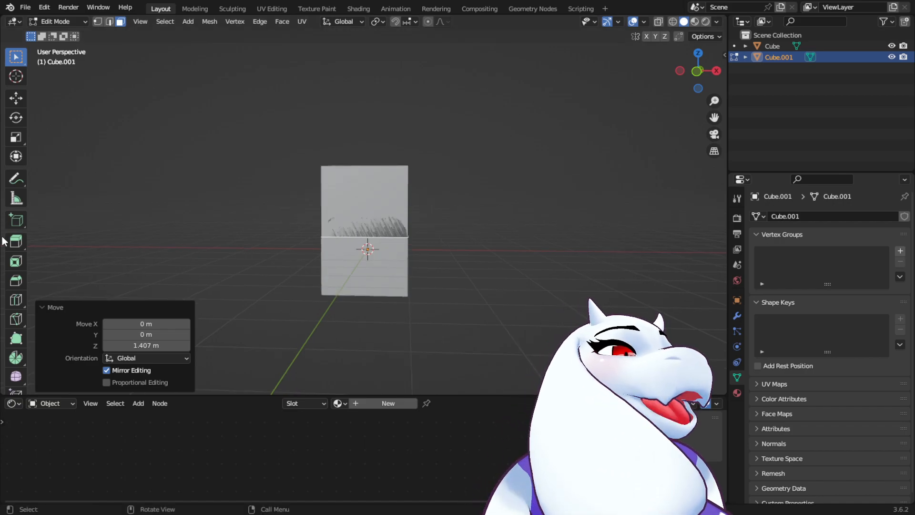
pyautogui.click(76, 21)
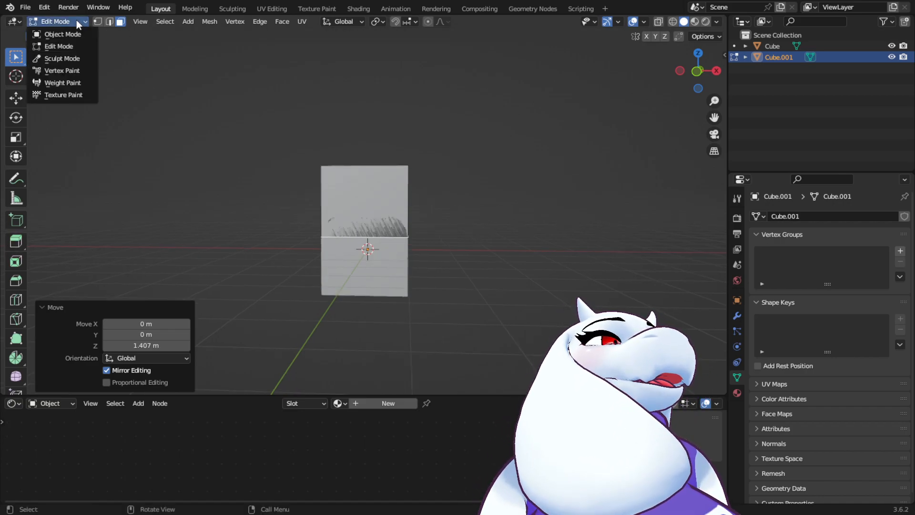
pyautogui.click(76, 48)
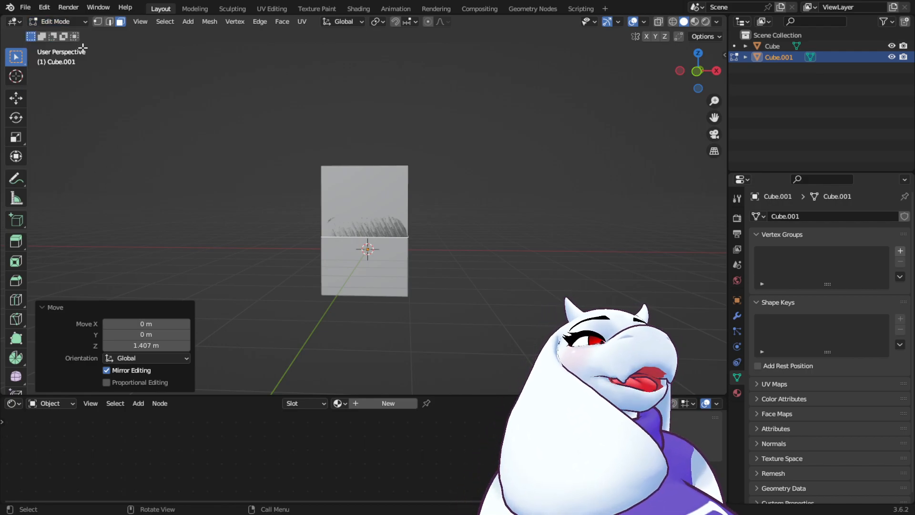
pyautogui.click(23, 262)
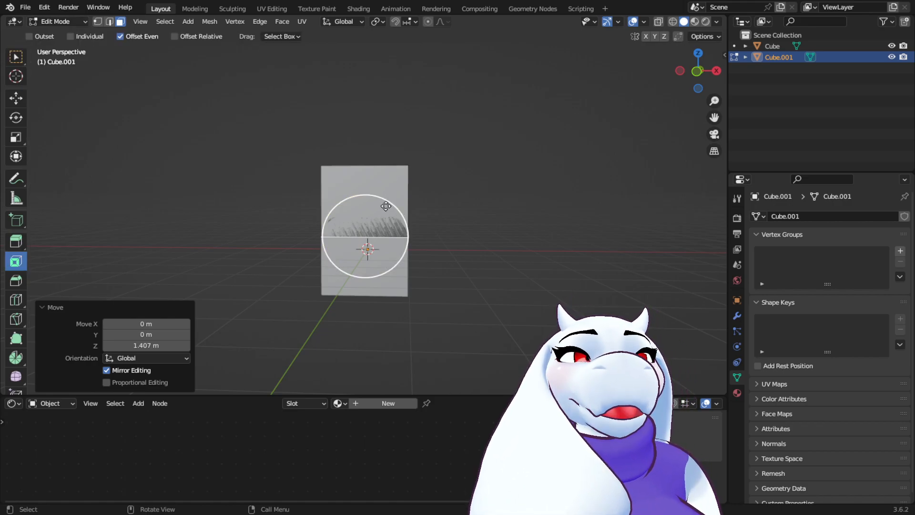
pyautogui.click(70, 21)
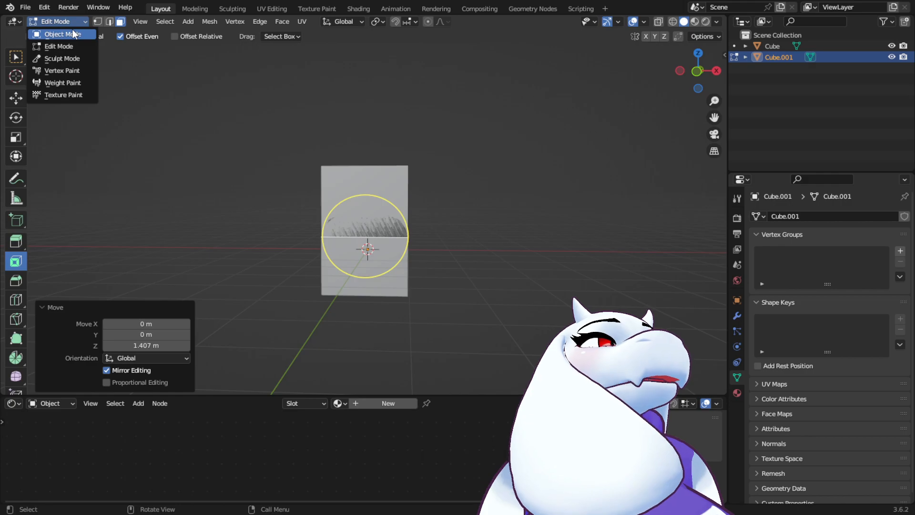
pyautogui.click(53, 32)
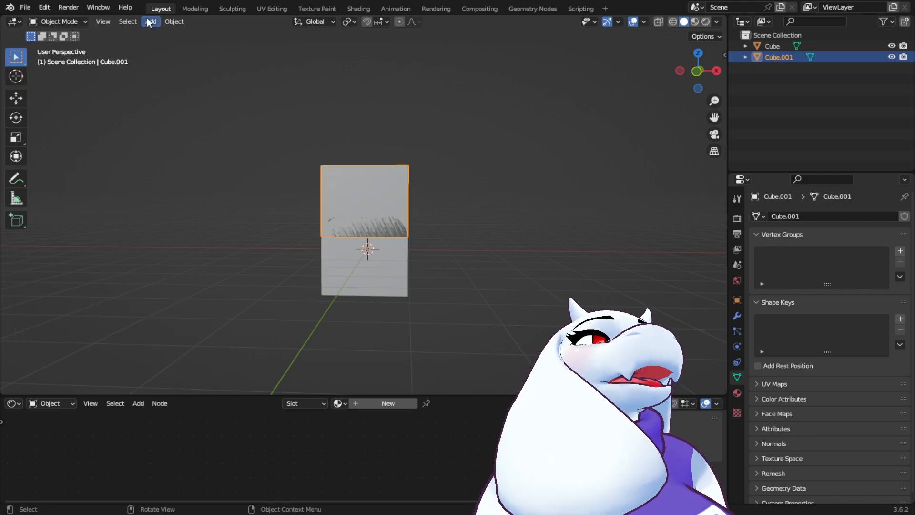
pyautogui.click(80, 20)
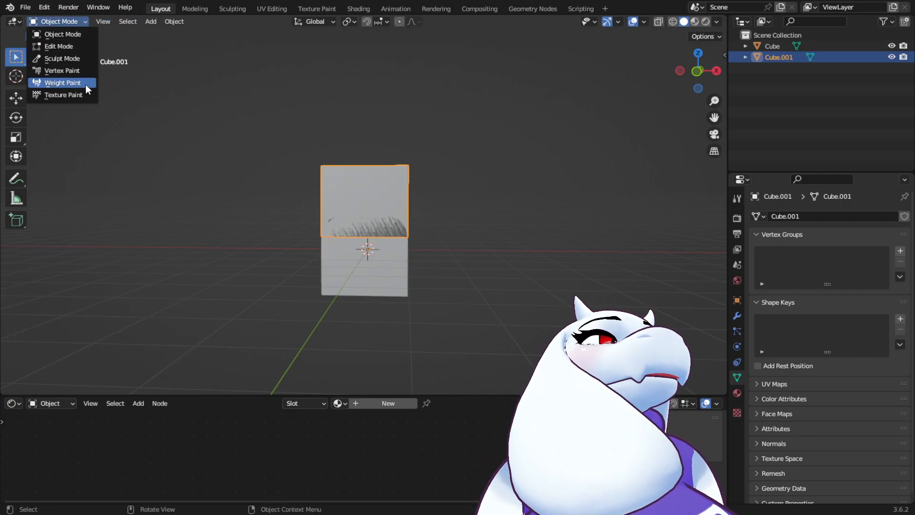
pyautogui.click(76, 47)
pyautogui.click(22, 61)
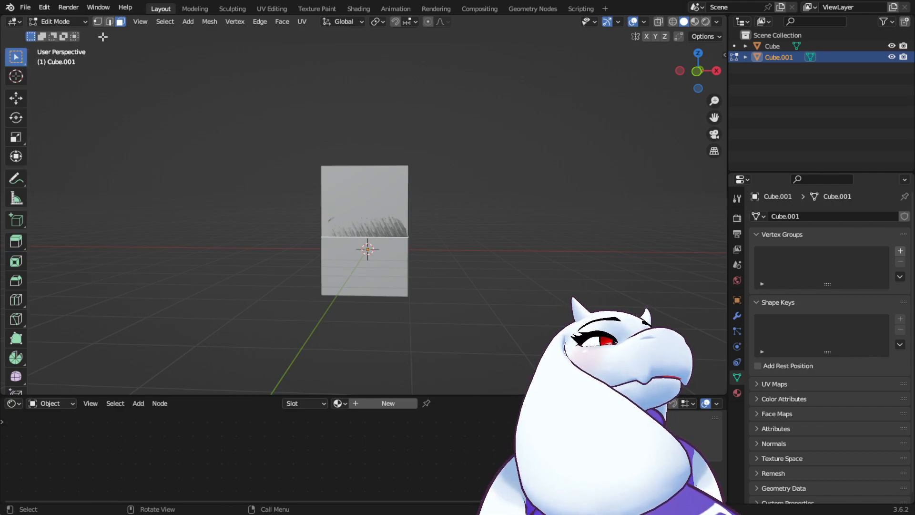
# Select the slab's two opposite large faces and inset them with a thickness of about 0.289 m
pyautogui.click(379, 206)
pyautogui.moveTo(523, 212); pyautogui.dragTo(370, 229, button='middle')
pyautogui.keyDown('shift'); pyautogui.click(268, 187); pyautogui.keyUp('shift')
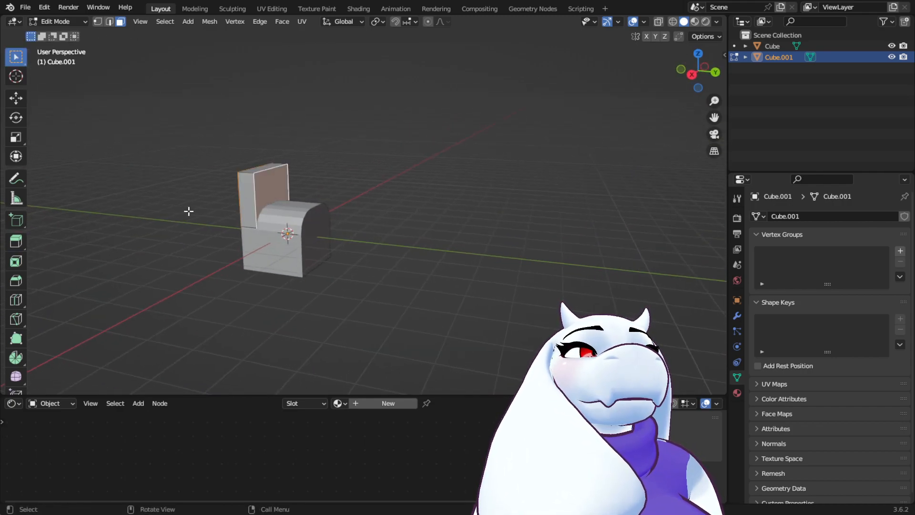
pyautogui.moveTo(200, 217); pyautogui.dragTo(213, 206, button='middle')
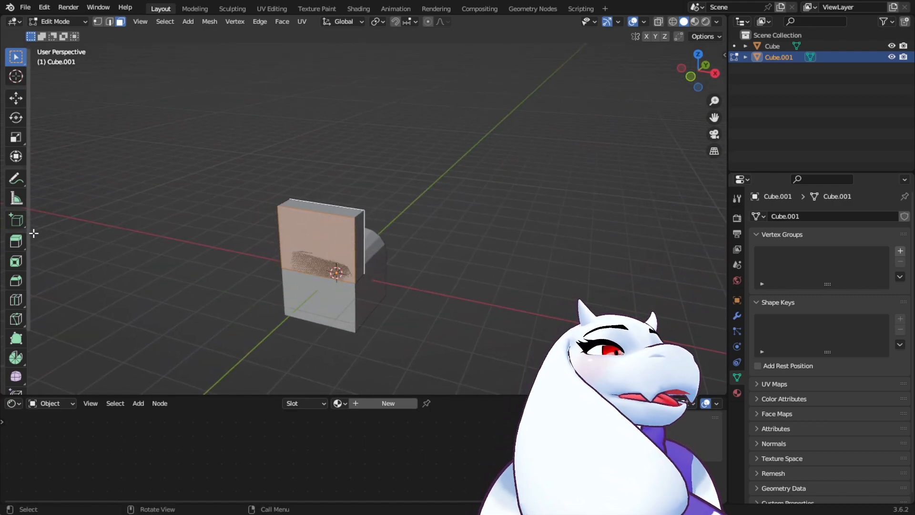
pyautogui.click(16, 262)
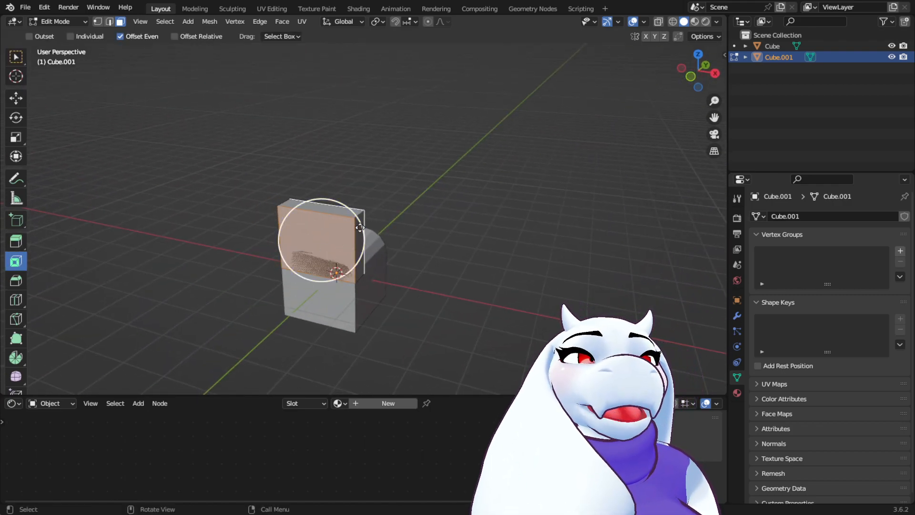
pyautogui.moveTo(358, 228); pyautogui.dragTo(346, 232)
# Hide the rounded cube and delete the slab's two inset faces together with the border faces beneath them and the bottom face
pyautogui.moveTo(356, 246); pyautogui.dragTo(562, 231, button='middle')
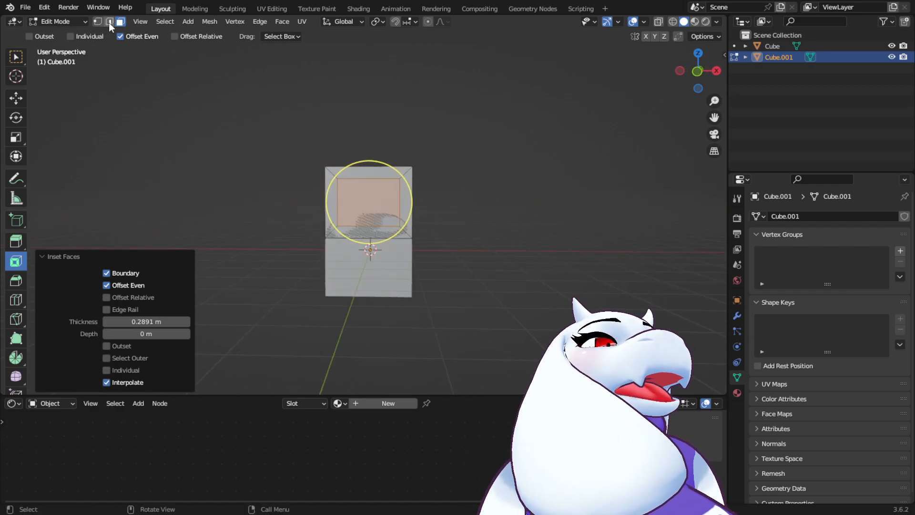
pyautogui.click(18, 56)
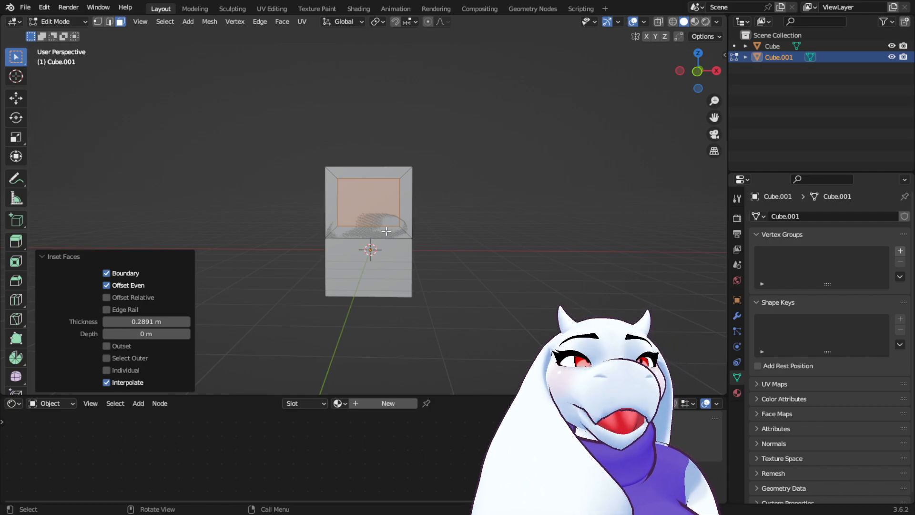
pyautogui.click(361, 201)
pyautogui.keyDown('shift'); pyautogui.click(360, 235); pyautogui.keyUp('shift')
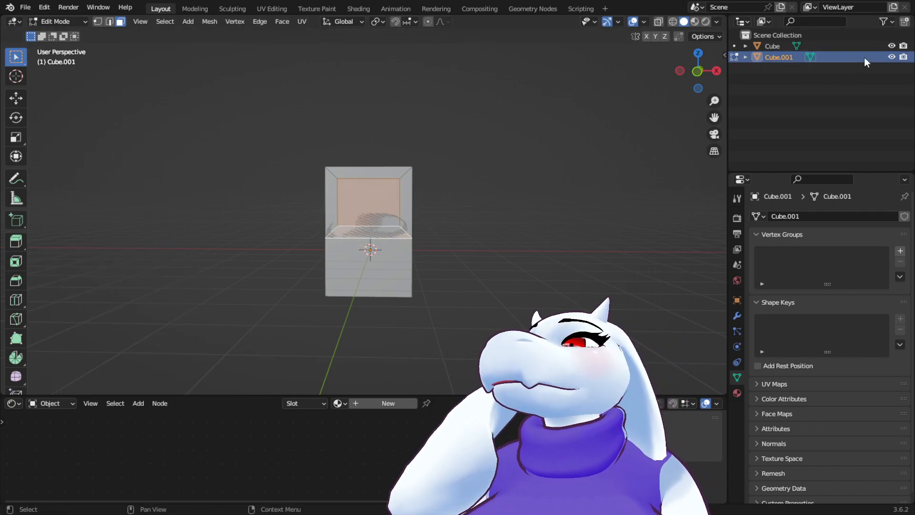
pyautogui.click(891, 46)
pyautogui.moveTo(324, 280); pyautogui.dragTo(318, 243, button='middle')
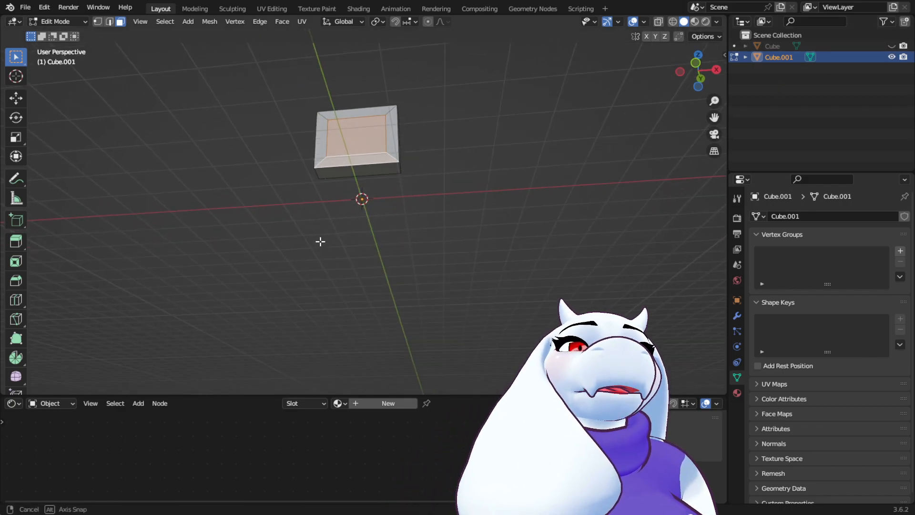
pyautogui.keyDown('shift'); pyautogui.click(362, 167); pyautogui.keyUp('shift')
pyautogui.moveTo(464, 193); pyautogui.dragTo(278, 247, button='middle')
pyautogui.keyDown('shift'); pyautogui.click(292, 200); pyautogui.keyUp('shift')
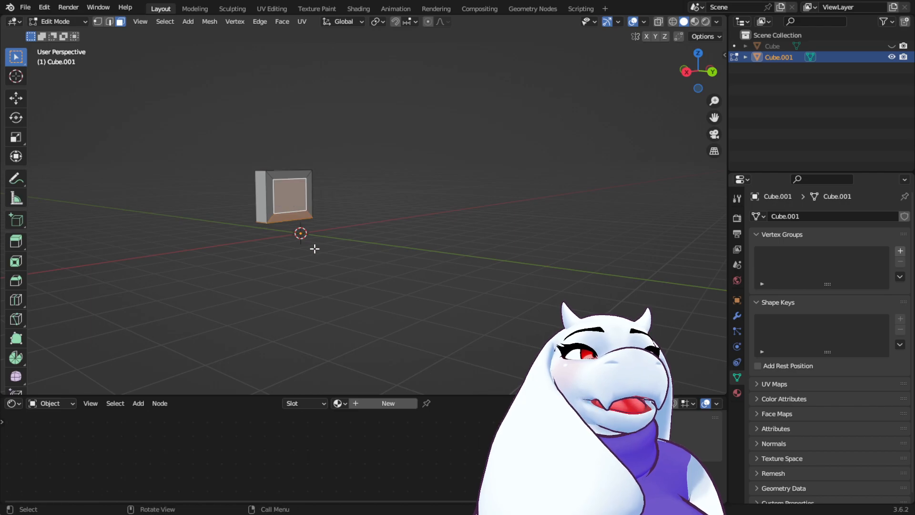
pyautogui.press('x')
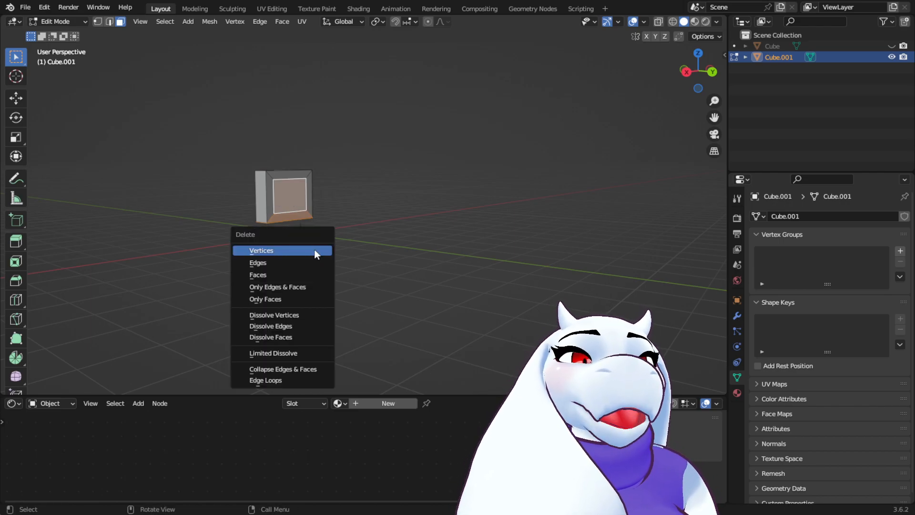
pyautogui.click(310, 274)
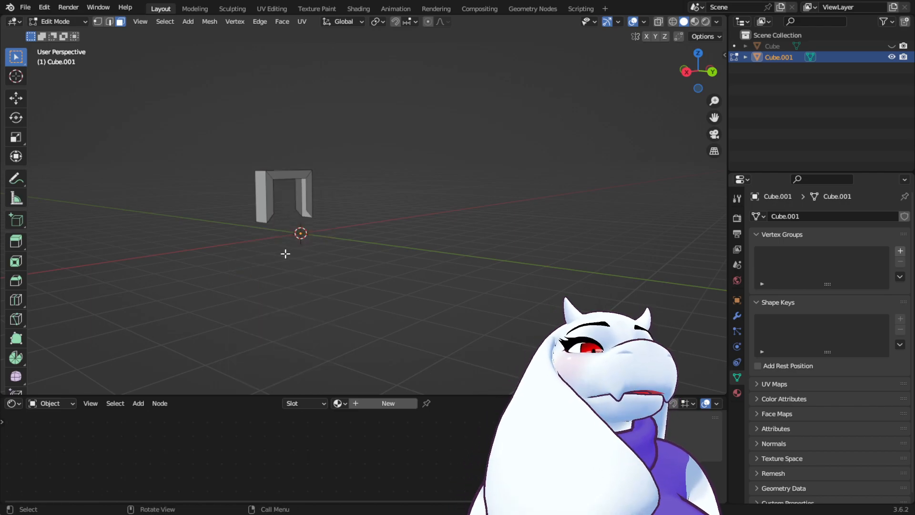
# Select the frame's open boundary edges in edge select mode and fill its inner sides and leg bottoms with faces
pyautogui.click(110, 21)
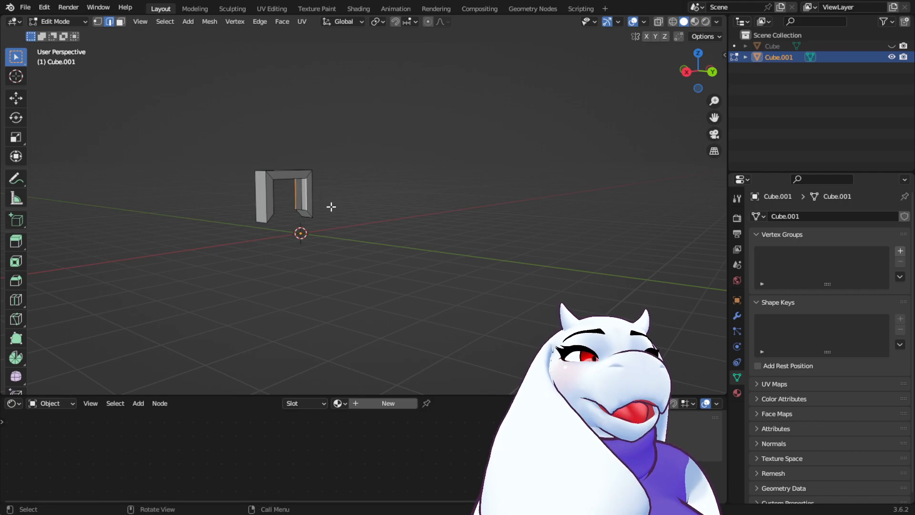
pyautogui.moveTo(324, 212); pyautogui.dragTo(432, 226, button='middle')
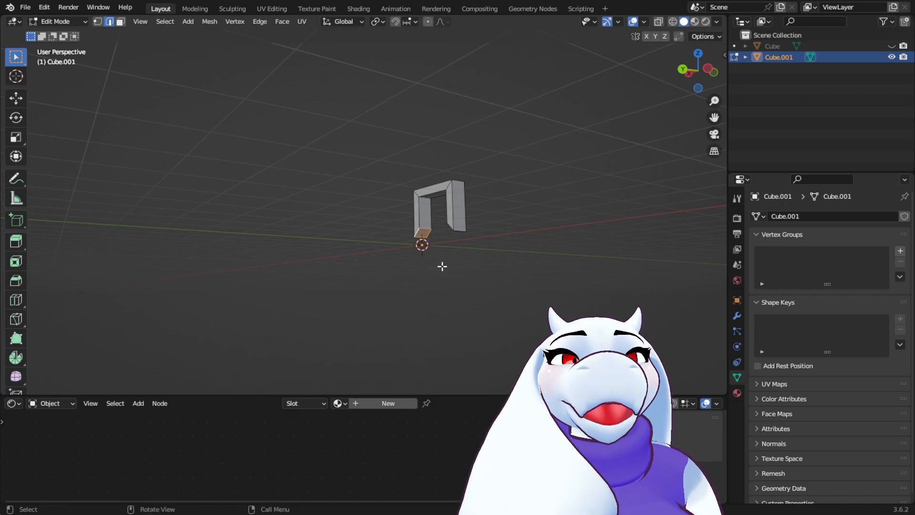
pyautogui.moveTo(461, 279); pyautogui.dragTo(362, 262, button='middle')
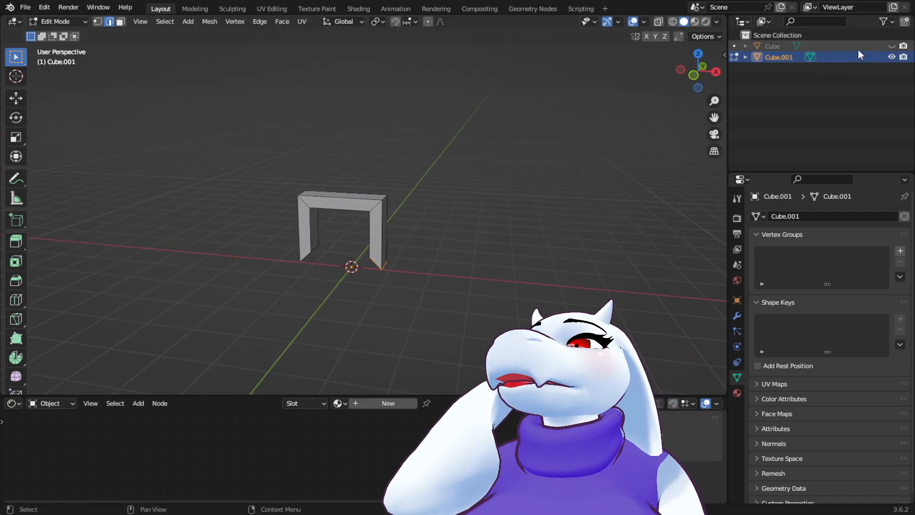
# Unhide the rounded cube behind the frame and return to Object Mode
pyautogui.click(891, 45)
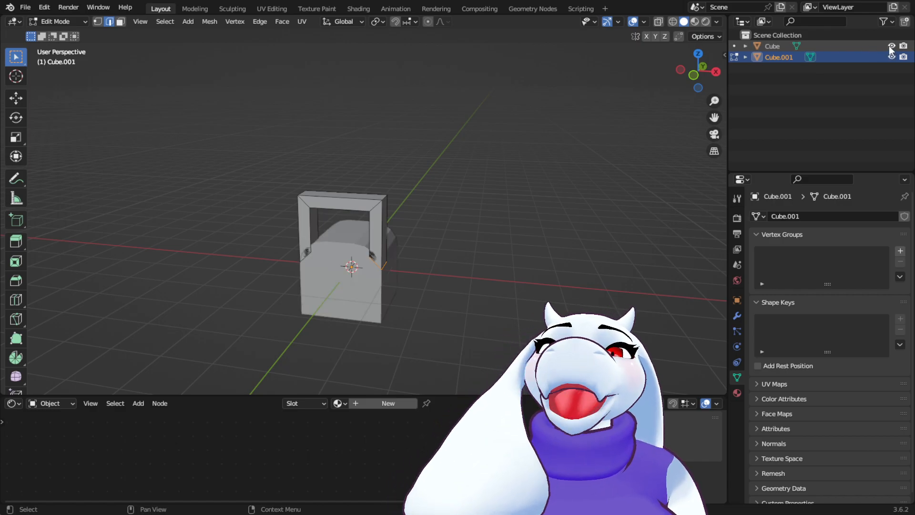
pyautogui.moveTo(462, 236); pyautogui.dragTo(427, 238, button='middle')
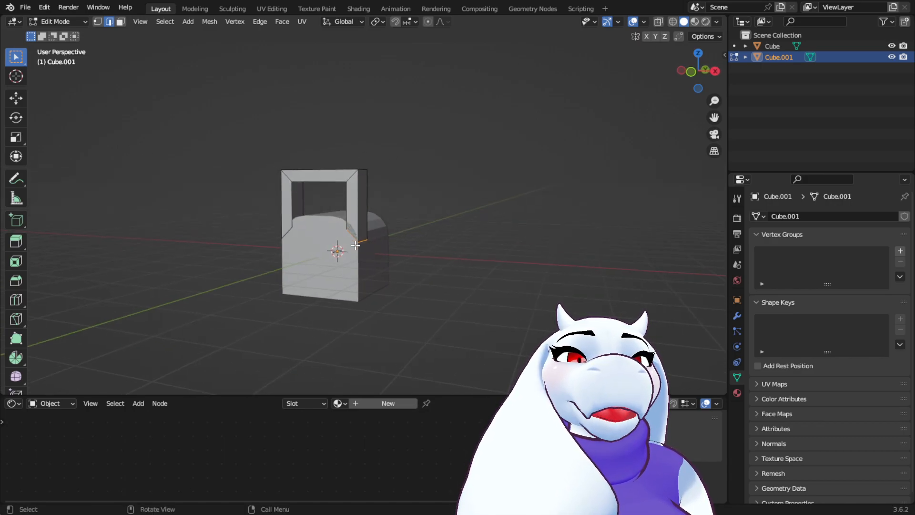
pyautogui.moveTo(403, 237); pyautogui.dragTo(437, 247, button='middle')
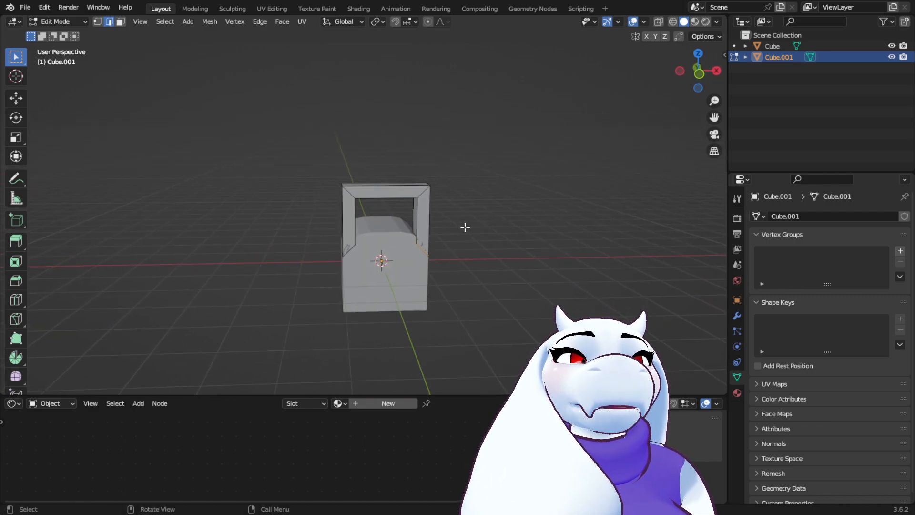
pyautogui.click(85, 24)
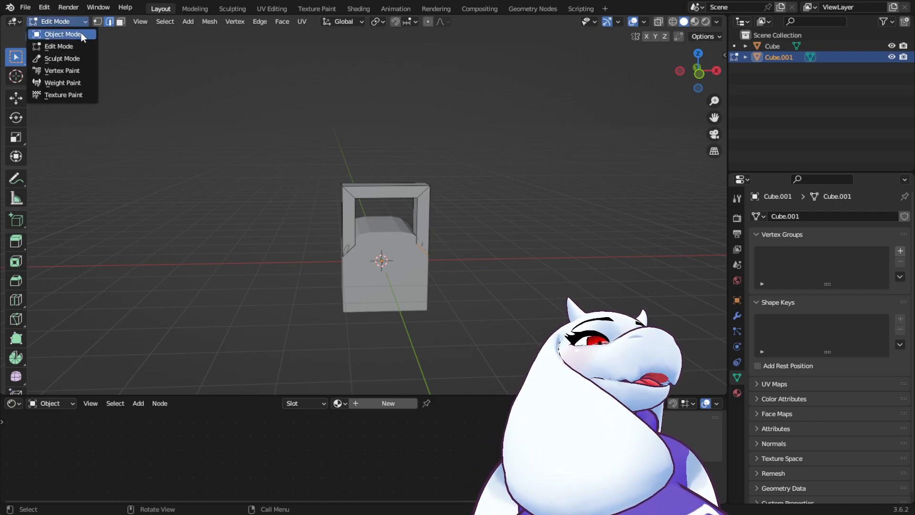
pyautogui.click(82, 33)
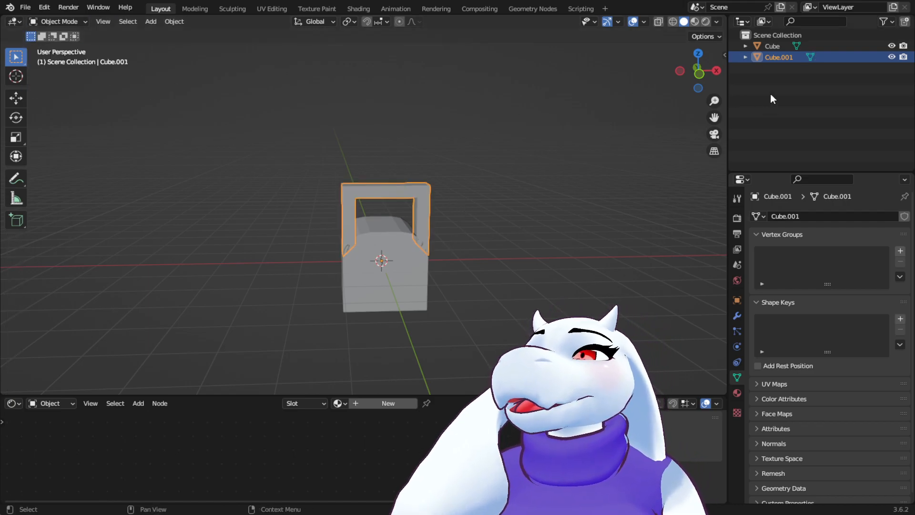
# Add a Boolean modifier set to Difference on the rounded cube, using the frame object Cube.001 as its operand
pyautogui.click(384, 277)
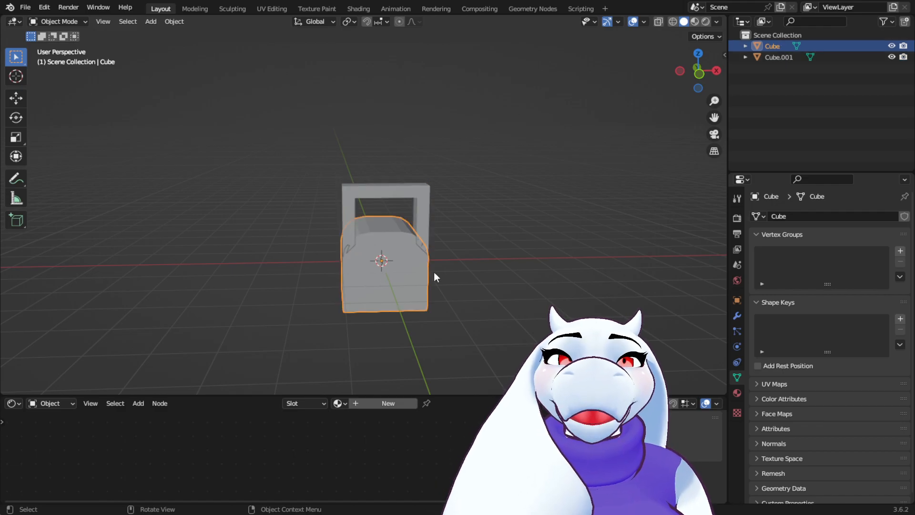
pyautogui.click(738, 315)
pyautogui.click(779, 217)
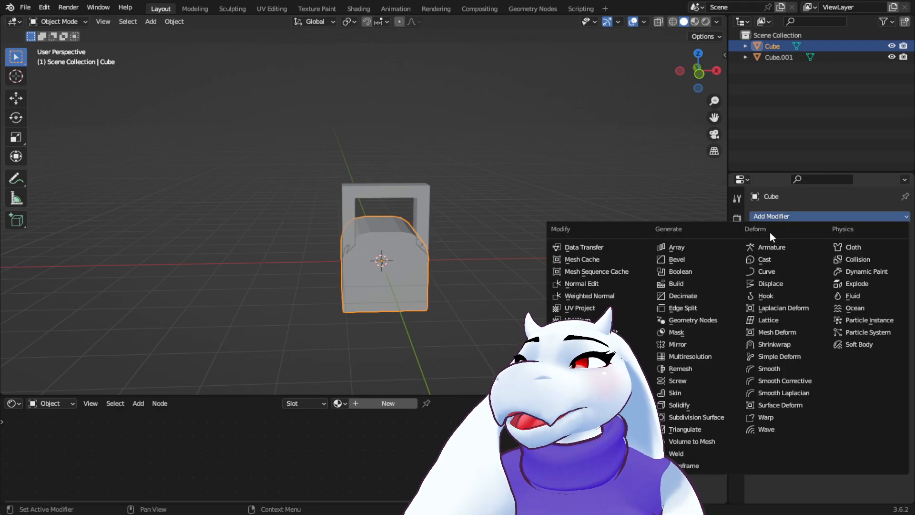
pyautogui.click(693, 267)
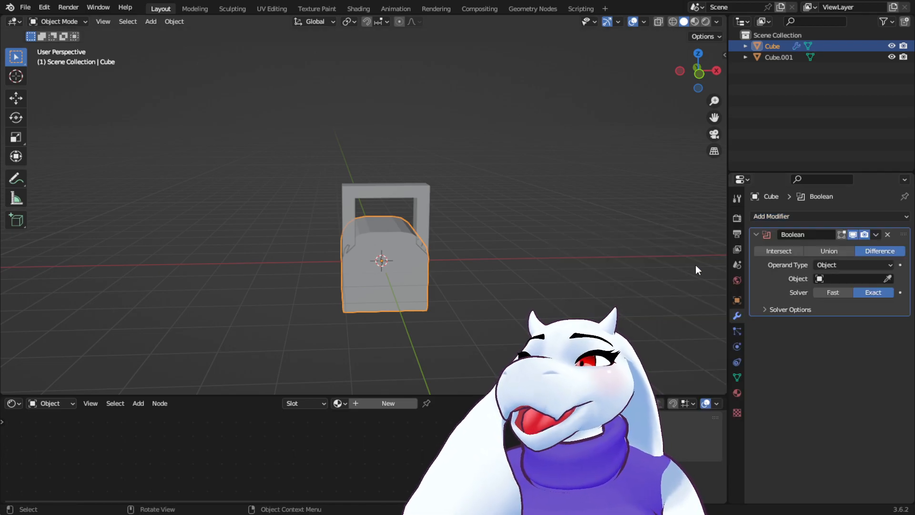
pyautogui.click(840, 278)
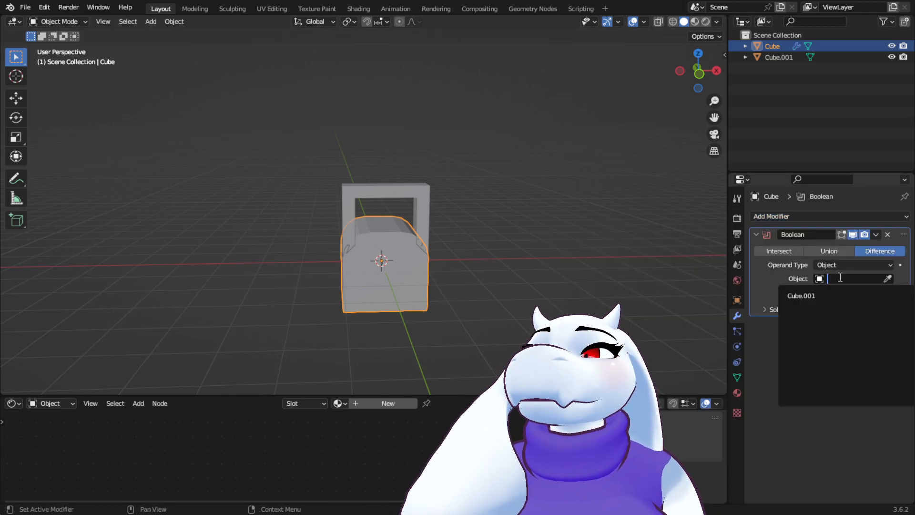
pyautogui.click(813, 293)
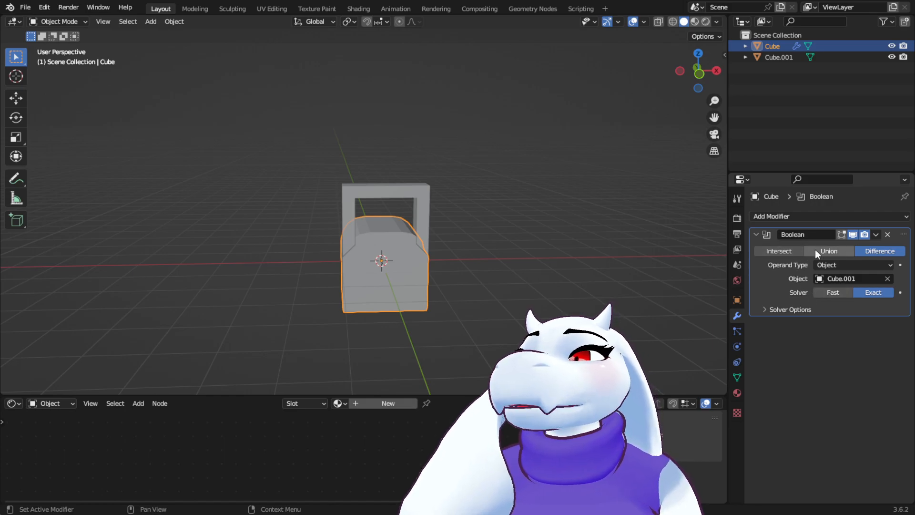
pyautogui.moveTo(476, 293); pyautogui.dragTo(390, 228, button='middle')
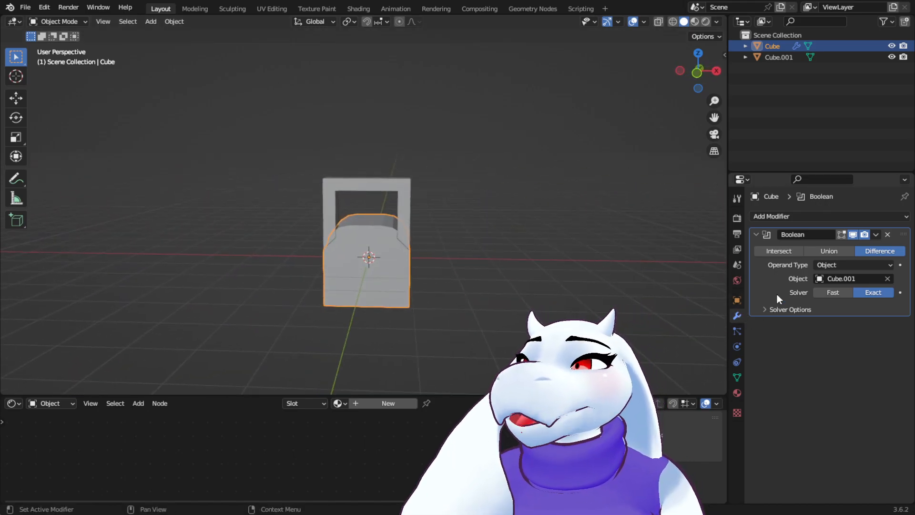
# Apply the Boolean Difference modifier and hide the frame to inspect the cuts in the rounded cube
pyautogui.click(875, 234)
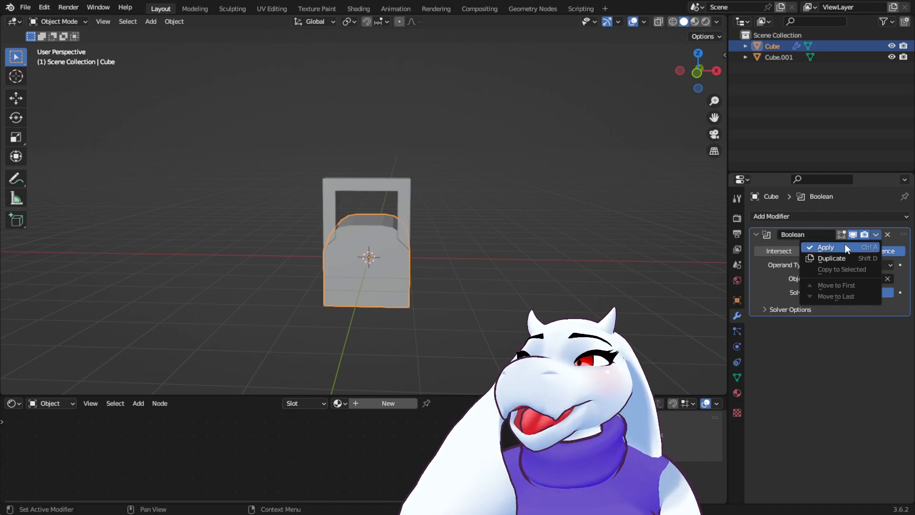
pyautogui.click(844, 244)
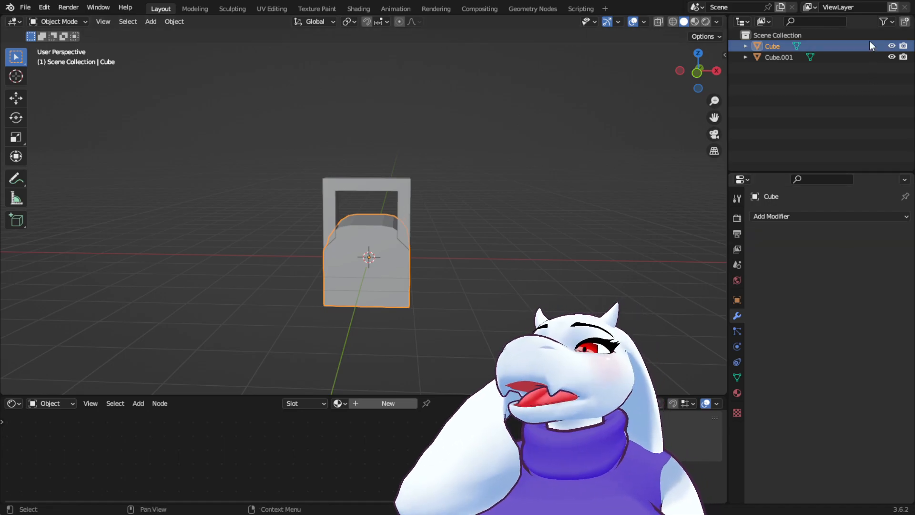
pyautogui.click(891, 57)
pyautogui.moveTo(443, 241); pyautogui.dragTo(537, 233, button='middle')
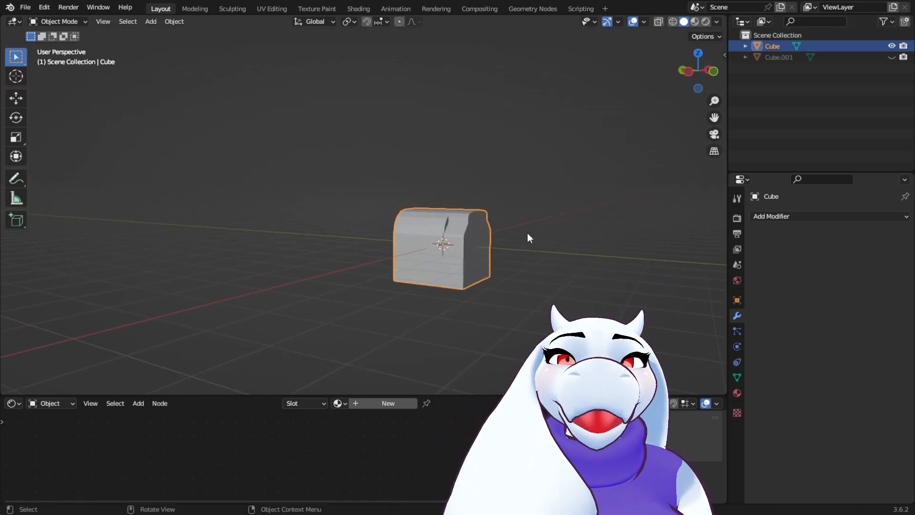
pyautogui.moveTo(670, 150); pyautogui.dragTo(520, 172, button='middle')
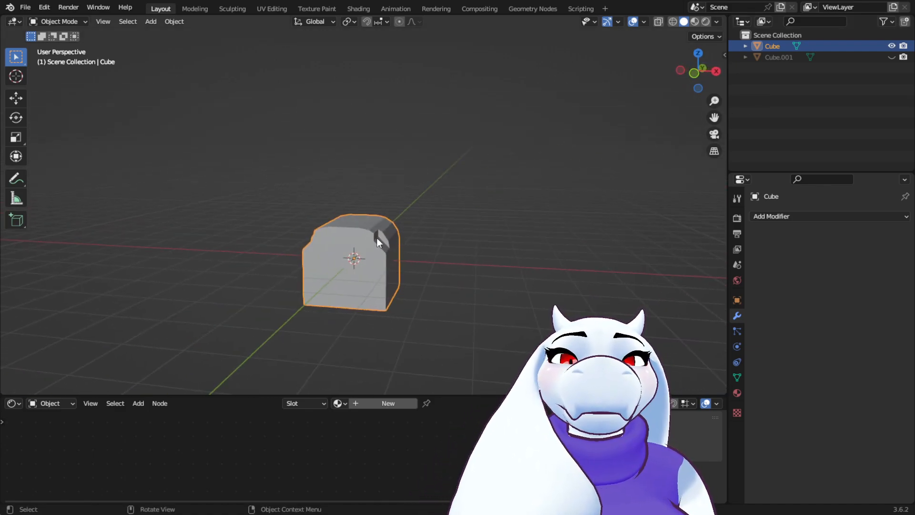
pyautogui.moveTo(379, 238); pyautogui.dragTo(272, 229, button='middle')
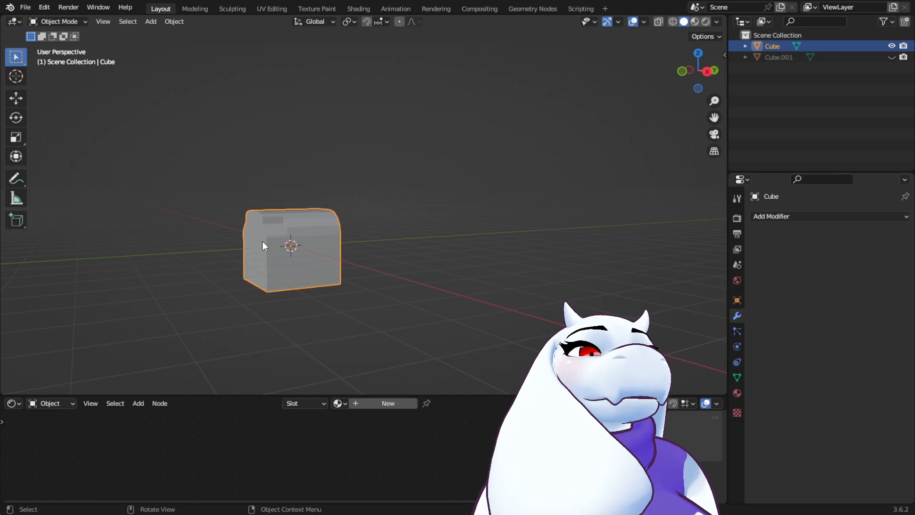
# Unhide the frame and add a Boolean modifier set to Union on the rounded cube, with Cube.001 as its operand
pyautogui.click(892, 58)
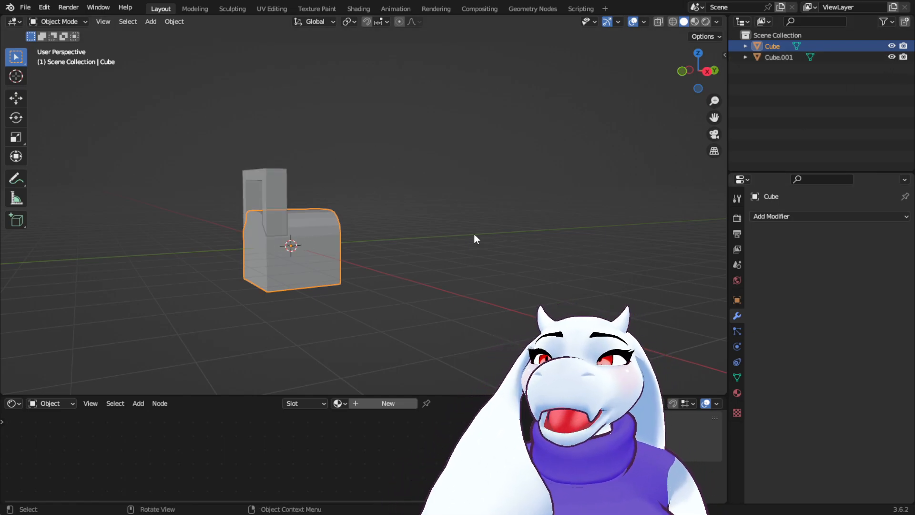
pyautogui.click(816, 215)
pyautogui.click(815, 215)
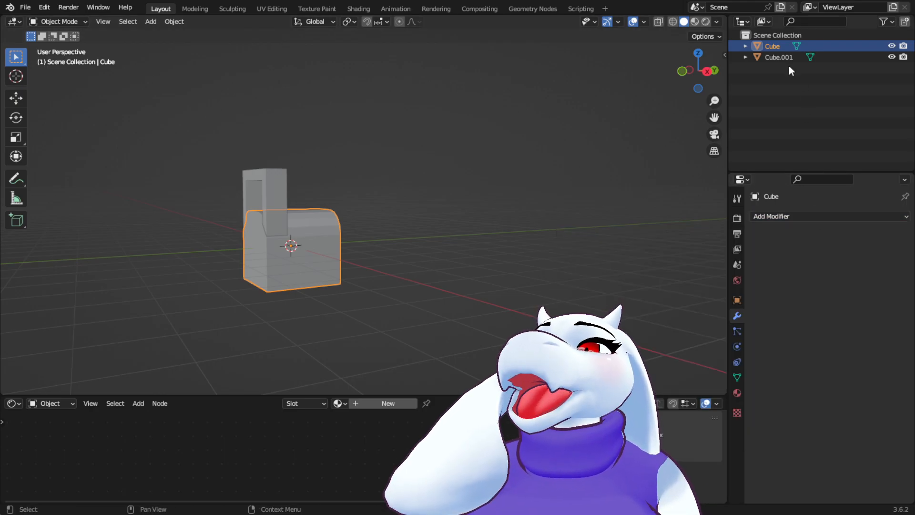
pyautogui.click(794, 216)
pyautogui.click(685, 272)
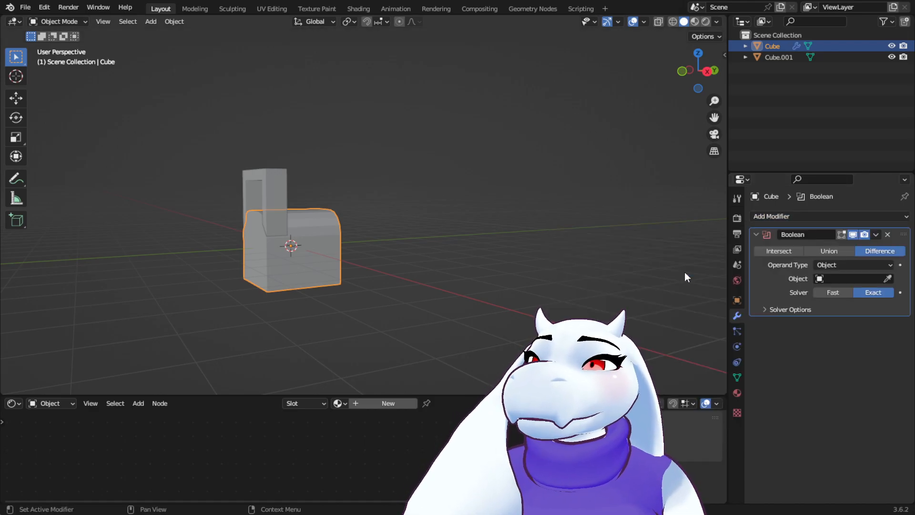
pyautogui.click(817, 249)
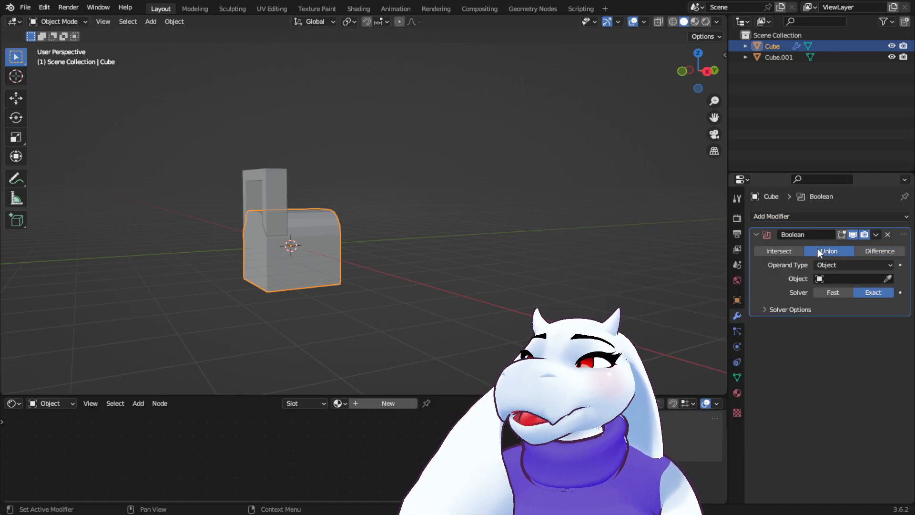
pyautogui.click(832, 279)
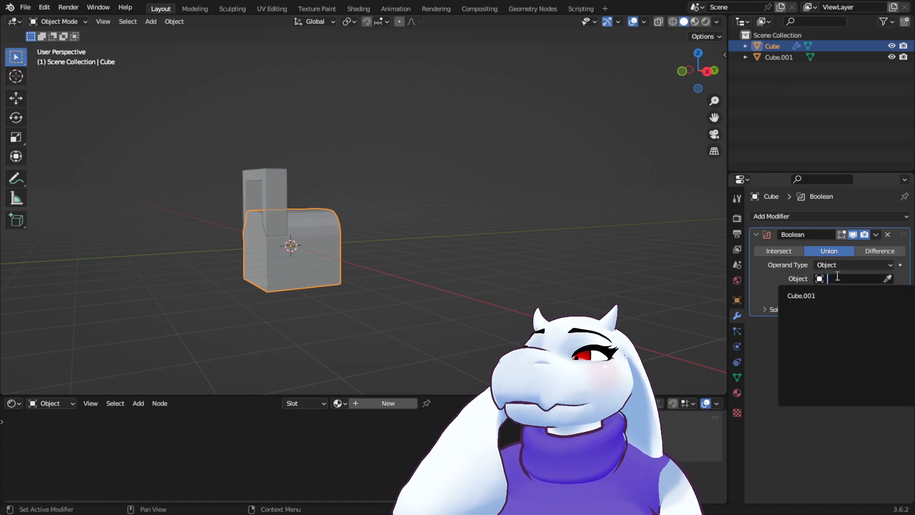
pyautogui.click(814, 296)
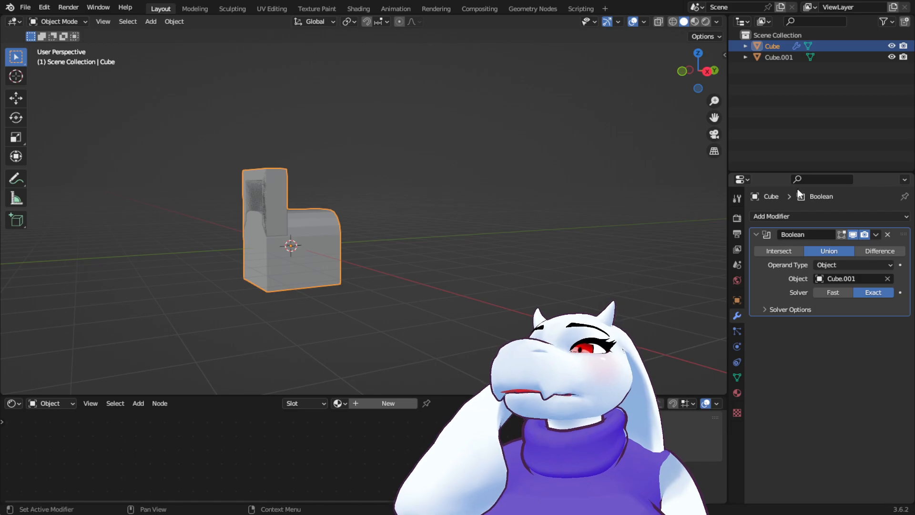
# Apply the Boolean Union modifier and hide the separate frame object to inspect the merged mesh
pyautogui.click(877, 234)
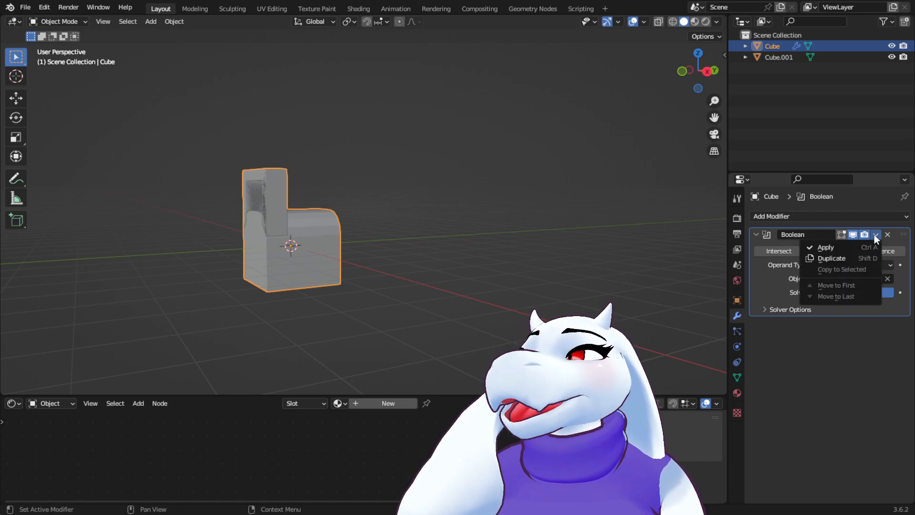
pyautogui.click(841, 244)
pyautogui.click(891, 57)
pyautogui.moveTo(549, 172); pyautogui.dragTo(595, 195, button='middle')
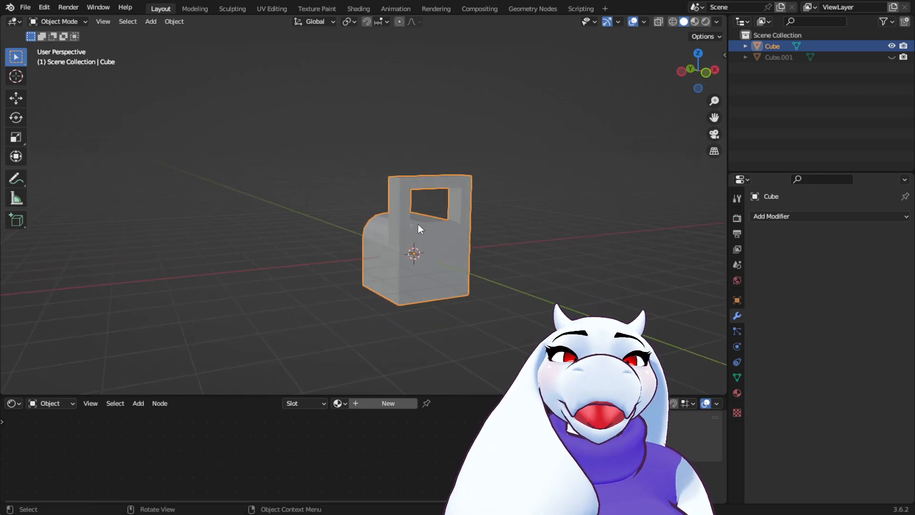
pyautogui.moveTo(415, 195); pyautogui.dragTo(405, 244, button='middle')
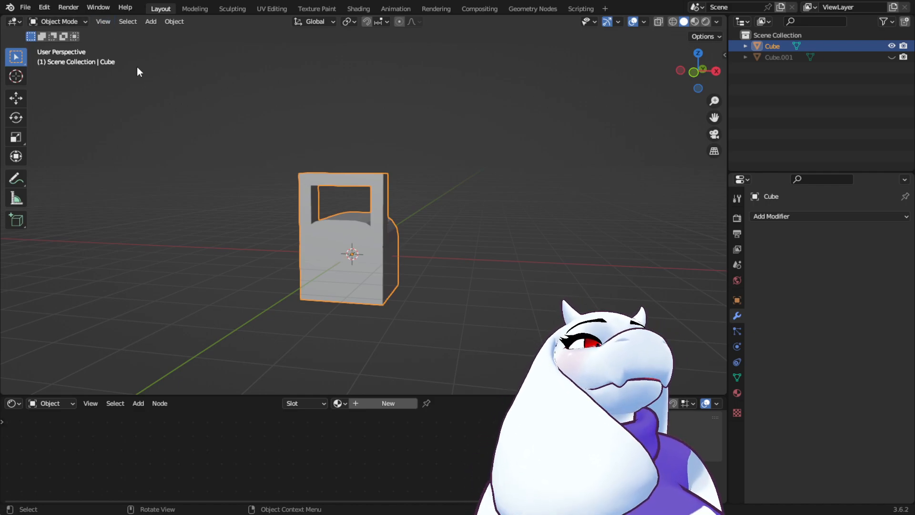
# Enter Edit Mode on the merged mesh and switch to wireframe shading with face selection
pyautogui.click(85, 24)
pyautogui.click(80, 44)
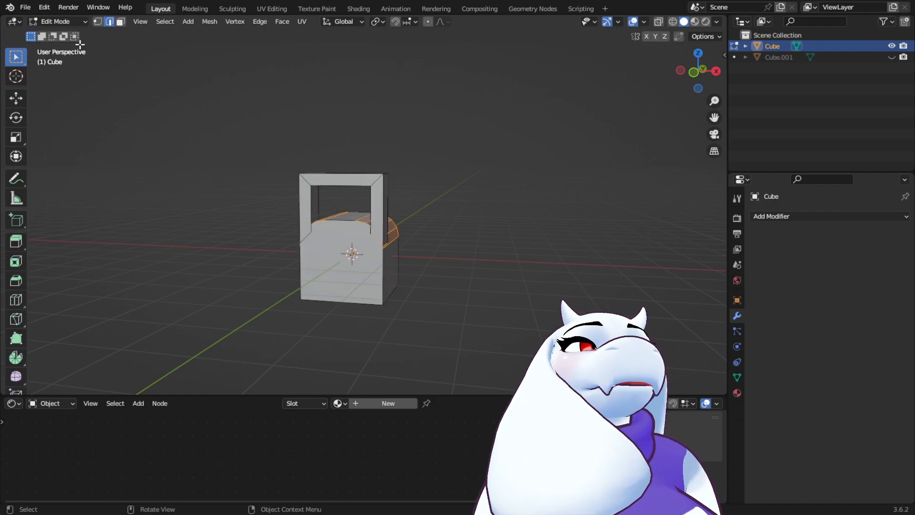
pyautogui.click(673, 22)
pyautogui.scroll(6, 428, 236)
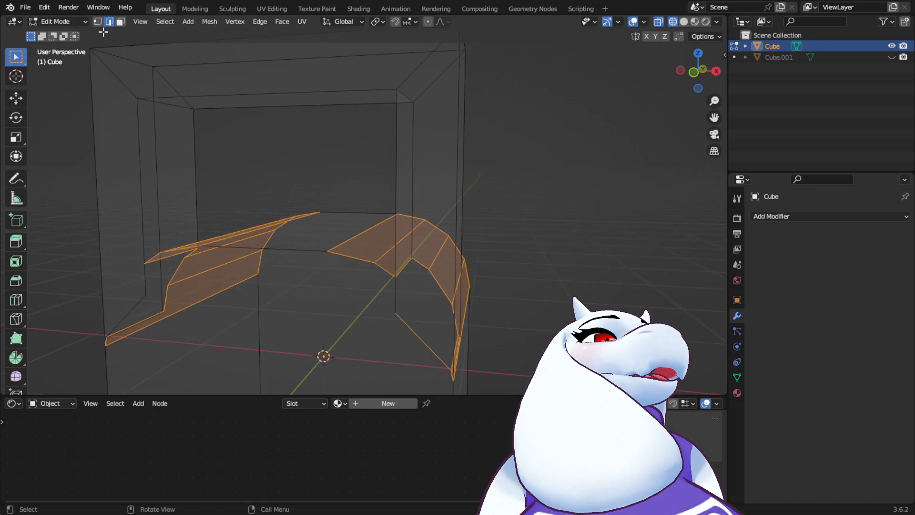
pyautogui.click(120, 22)
pyautogui.moveTo(355, 247); pyautogui.dragTo(411, 283, button='middle')
pyautogui.scroll(-4, 404, 272)
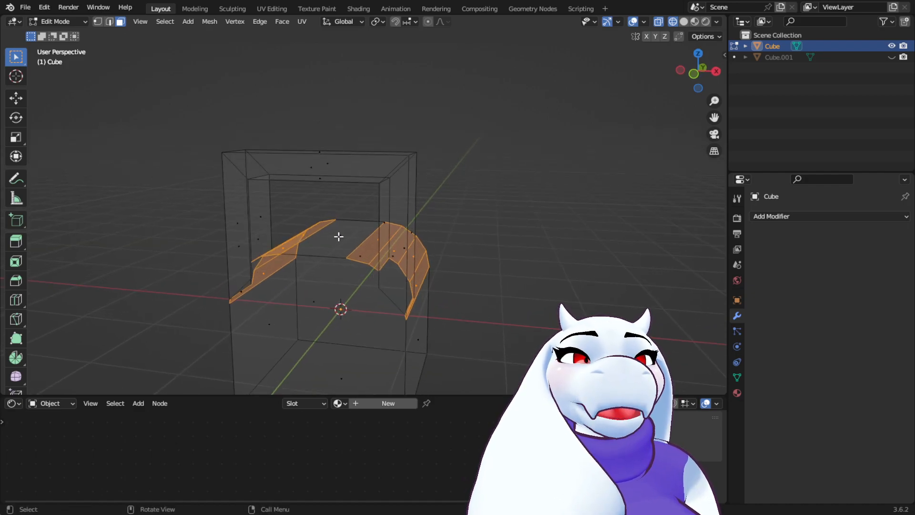
# Examine the geometry where the frame meets the rounded cube, selecting the body's top face and the small face under one leg
pyautogui.moveTo(513, 279); pyautogui.dragTo(495, 266, button='middle')
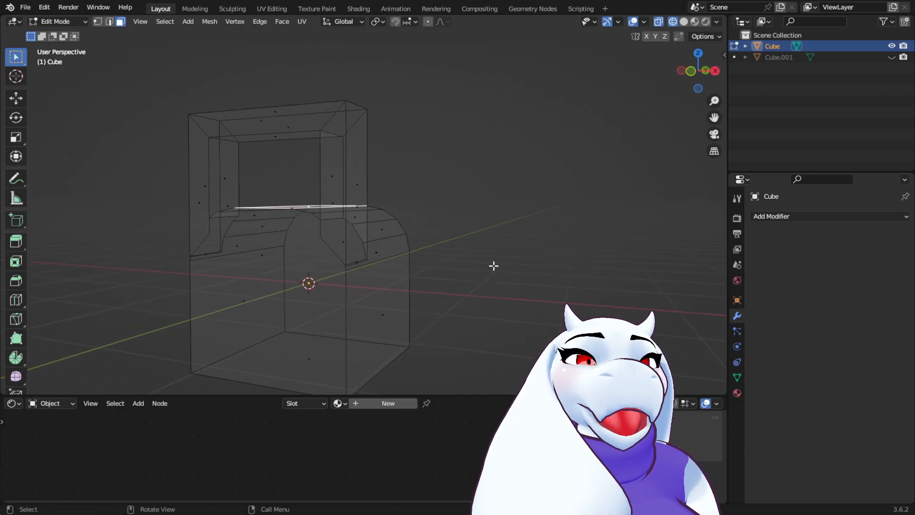
pyautogui.moveTo(394, 282); pyautogui.dragTo(445, 266, button='middle')
pyautogui.scroll(4, 421, 288)
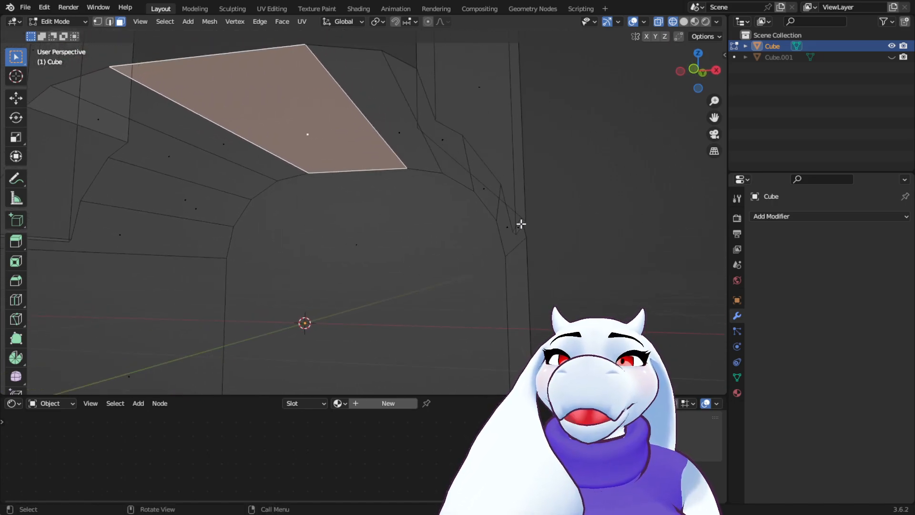
pyautogui.press('k')
pyautogui.moveTo(576, 235); pyautogui.dragTo(566, 238, button='middle')
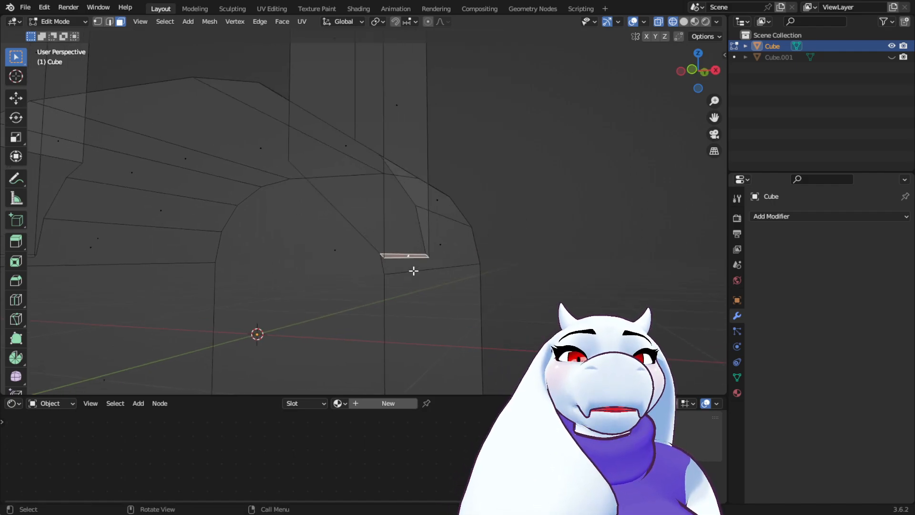
pyautogui.moveTo(495, 277); pyautogui.dragTo(500, 275, button='middle')
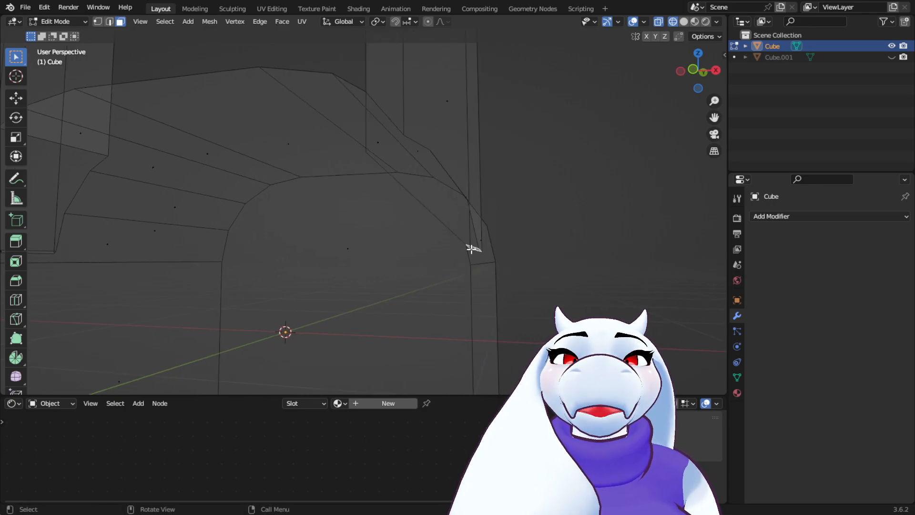
pyautogui.moveTo(545, 271)
pyautogui.mouseDown(button='middle')
pyautogui.moveTo(553, 272)
pyautogui.moveTo(545, 272)
pyautogui.mouseUp(button='middle')
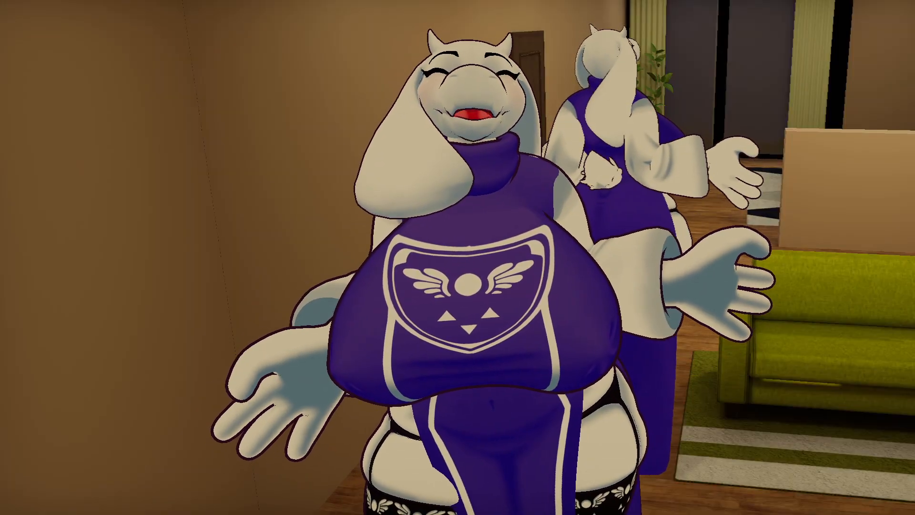